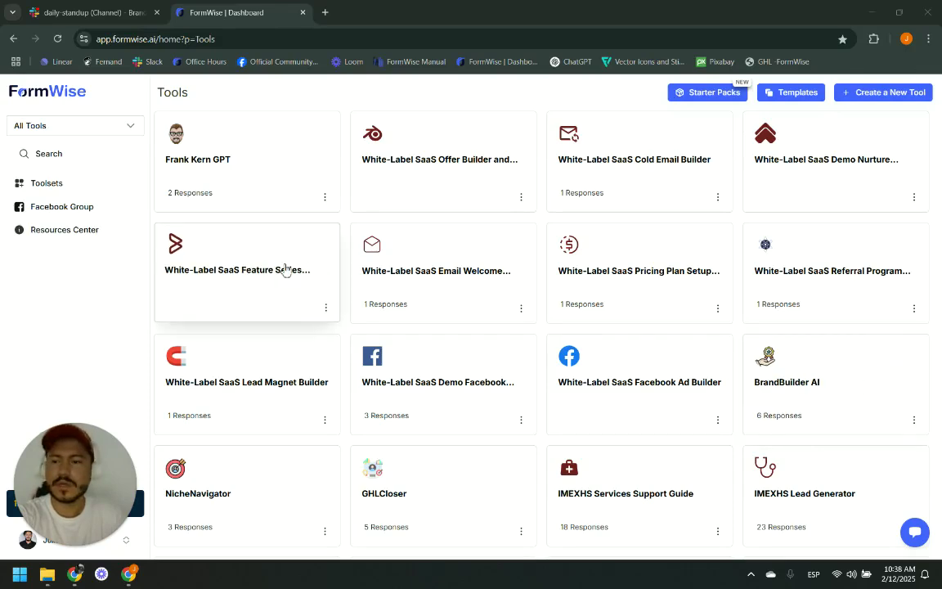
Open the Create a New Tool options from the Tools dashboard.
click(899, 91)
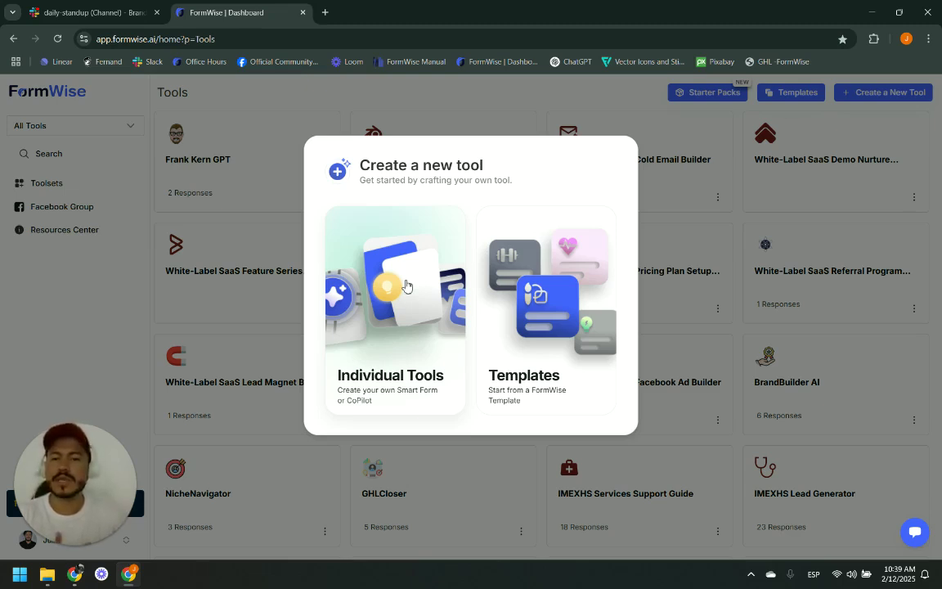
Choose Individual Tools, then a blank Smart Form built from scratch.
click(404, 285)
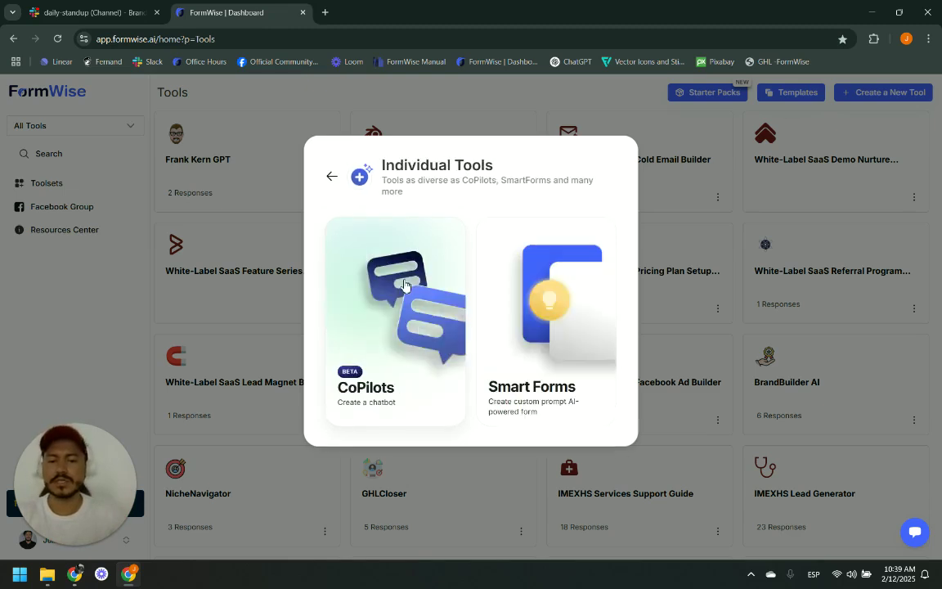
click(484, 244)
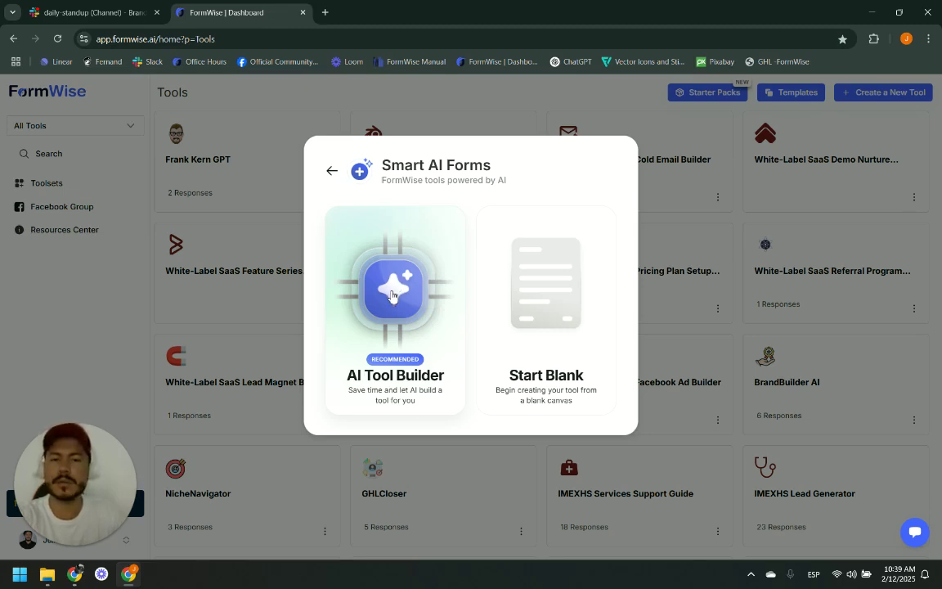
click(547, 286)
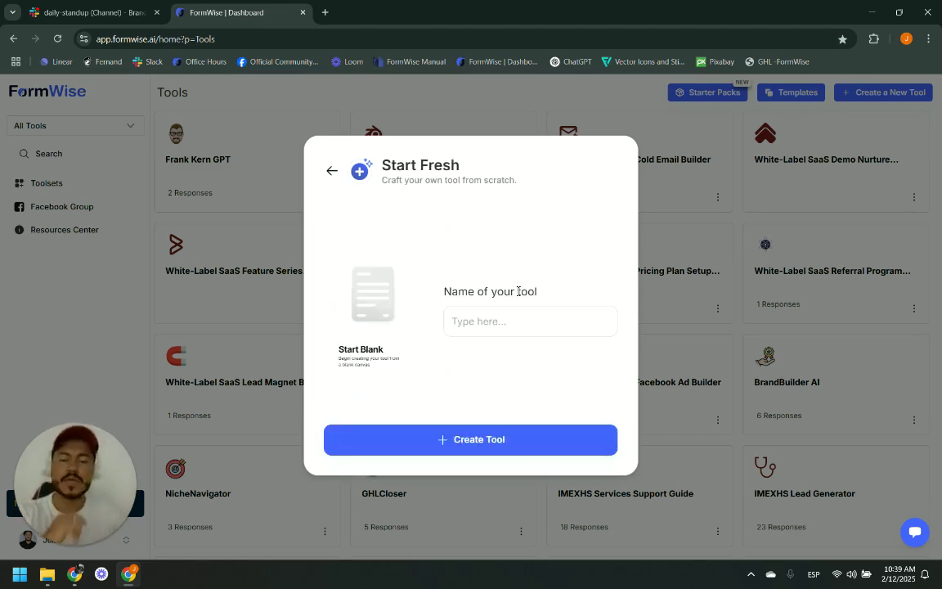
Name the blank tool 'Workout Plan Generator' and create it.
click(515, 324)
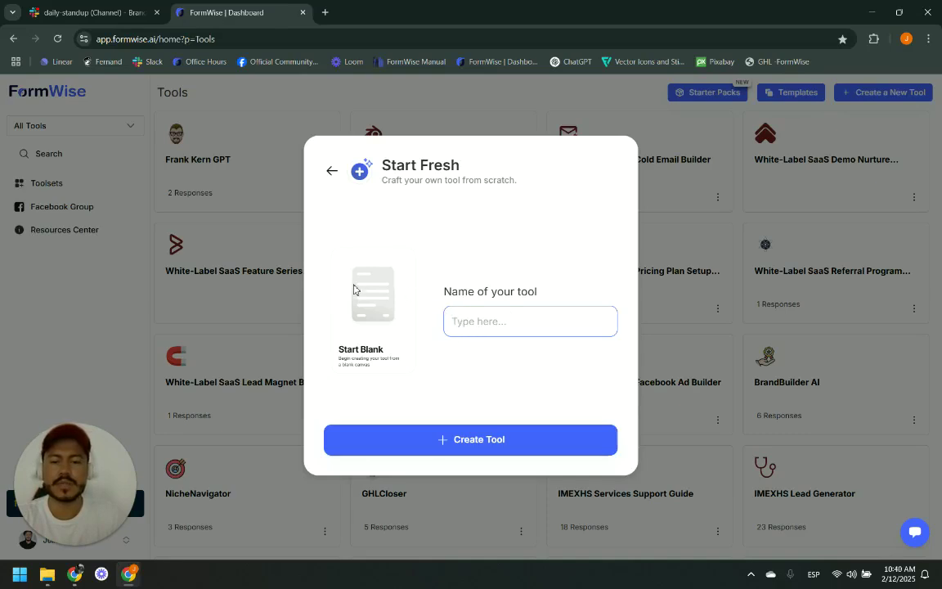
text(Workout Plan Generator)
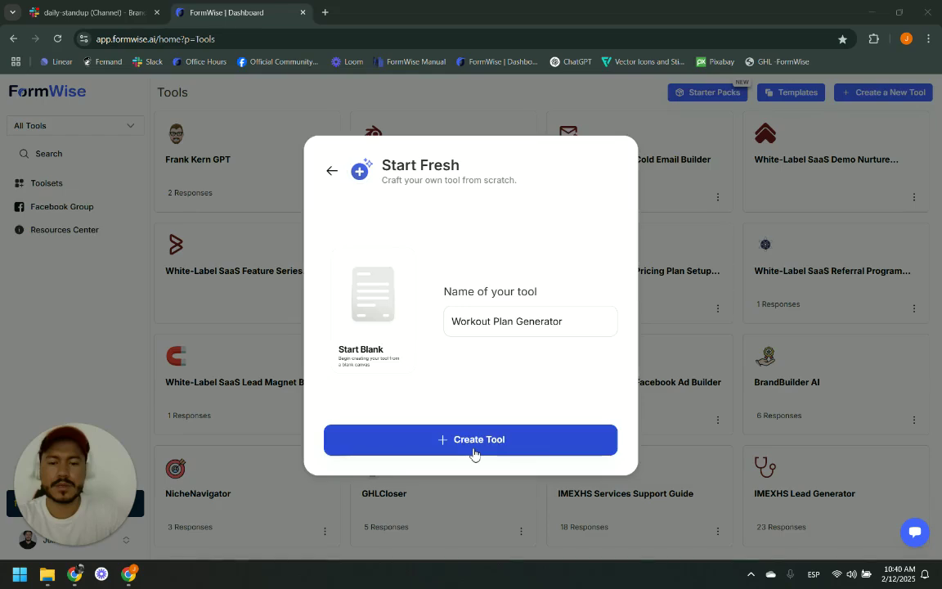
click(474, 451)
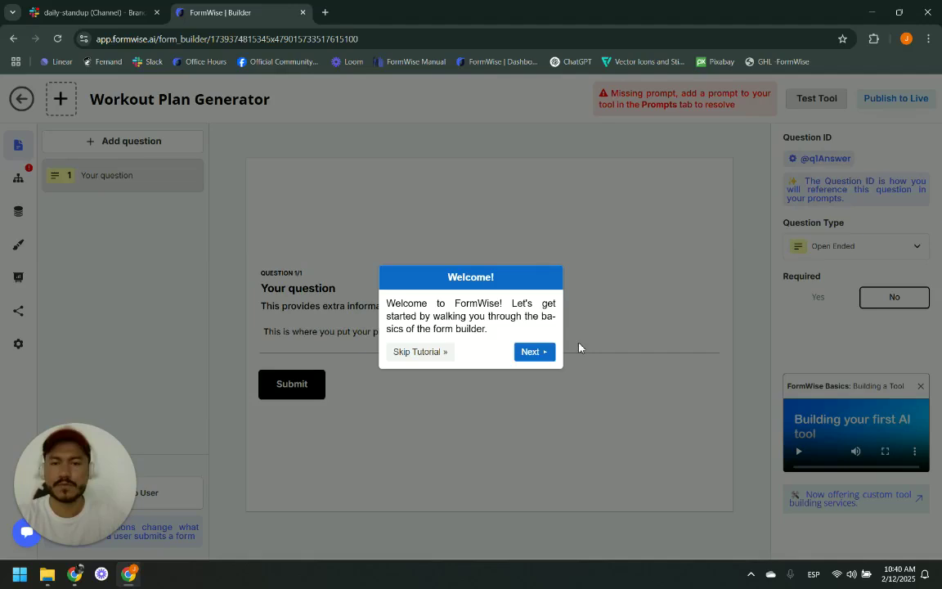
Skip the welcome tutorial in the Workout Plan Generator builder.
click(28, 211)
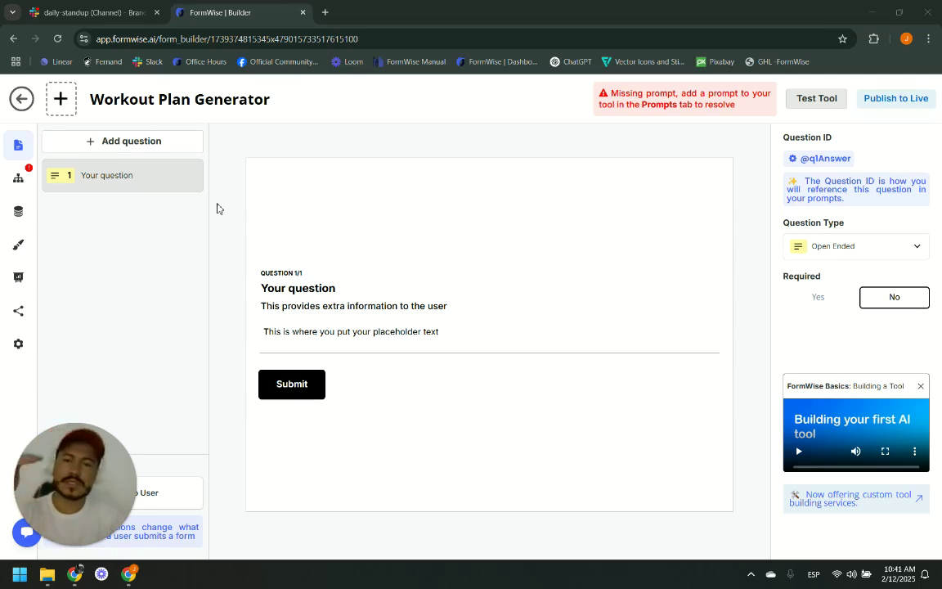
Add questions and title the first two Enter Your Name and Enter Your Age.
click(143, 147)
click(143, 147)
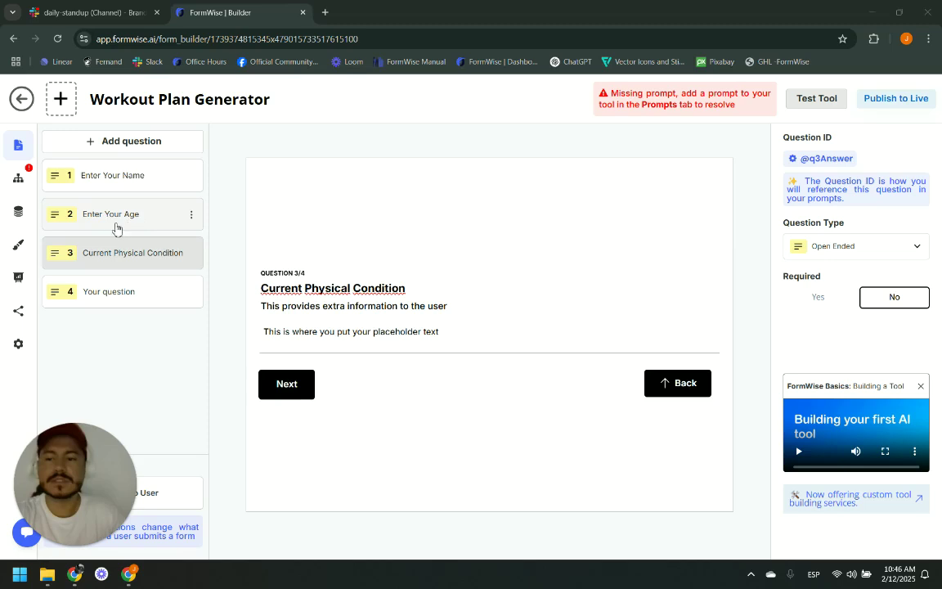
click(124, 187)
click(110, 217)
Make Current Physical Condition a single-choice question with Beginner, Intermediate and Advanced.
click(126, 259)
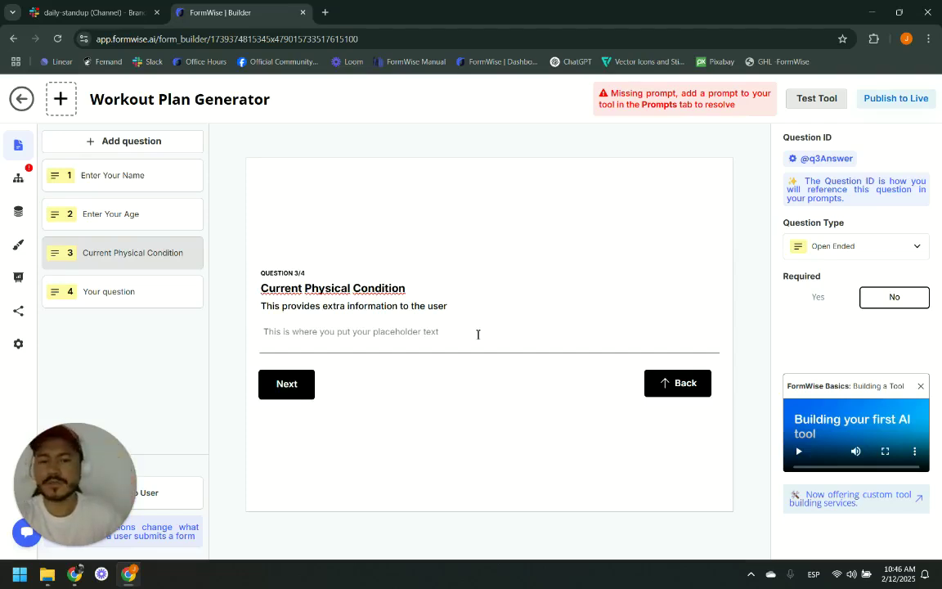
click(894, 255)
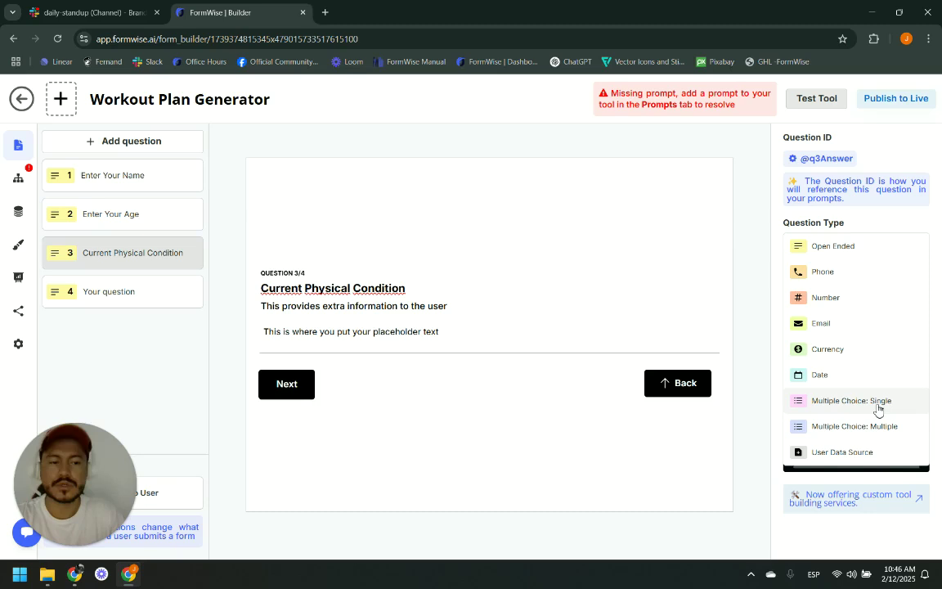
click(878, 401)
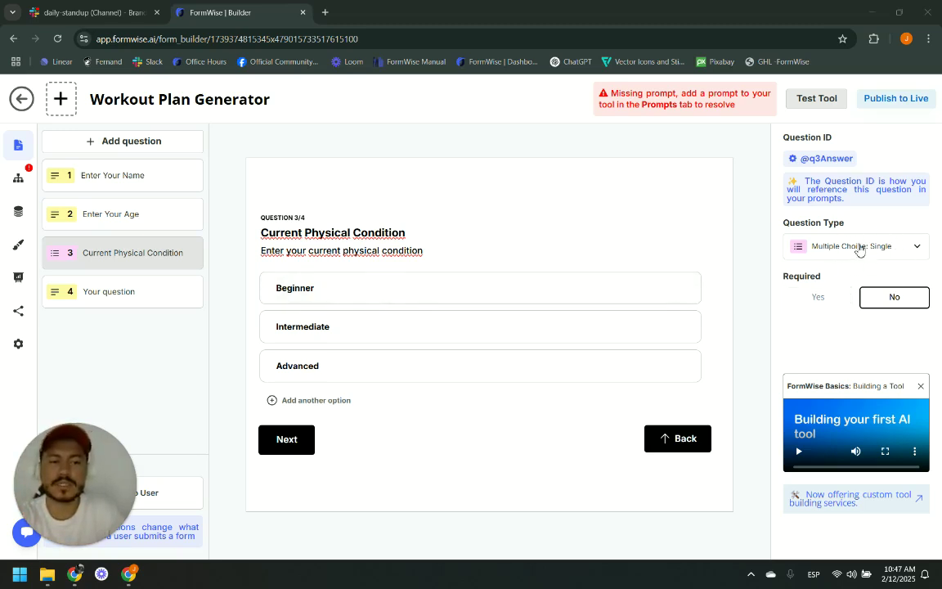
Make question 4 'What Is Your Goal?' a required multi-select with Gain Muscle, Lose Weight, General Fitness, Toning and Shape.
click(96, 297)
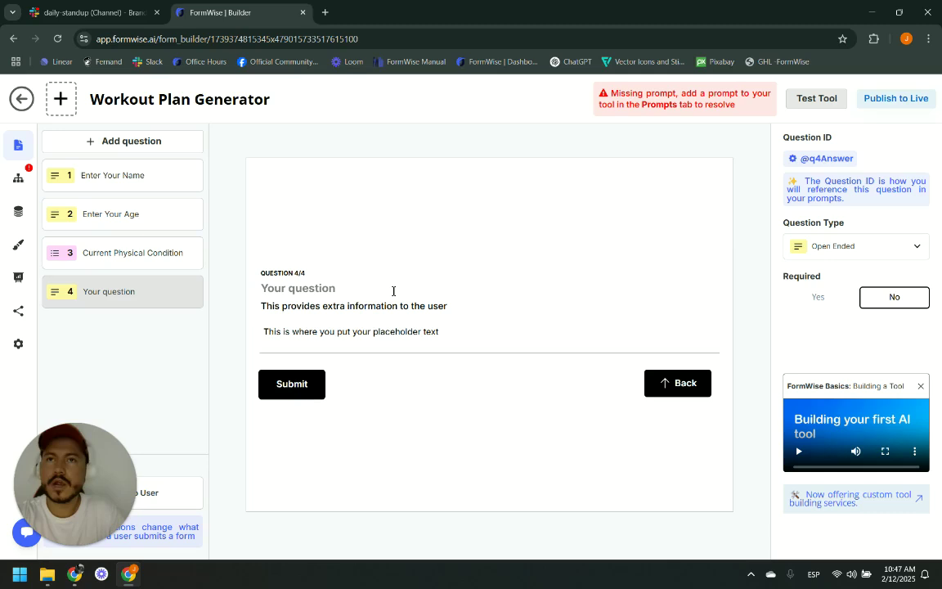
click(847, 247)
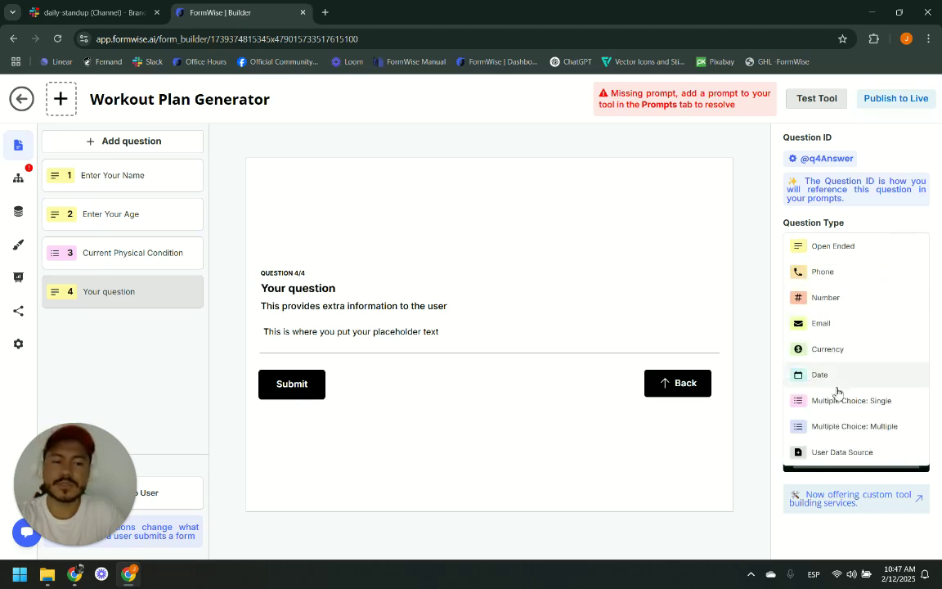
click(836, 426)
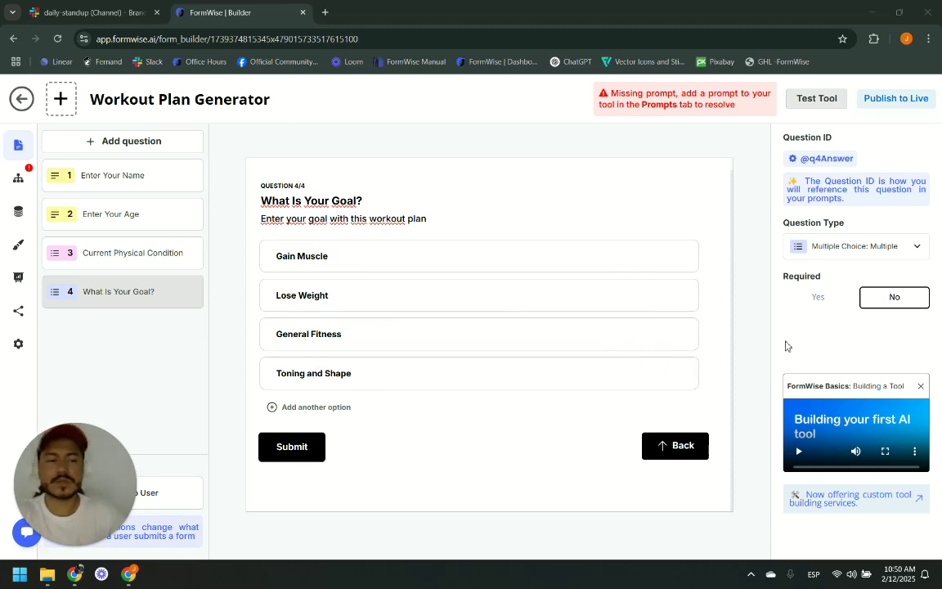
click(828, 308)
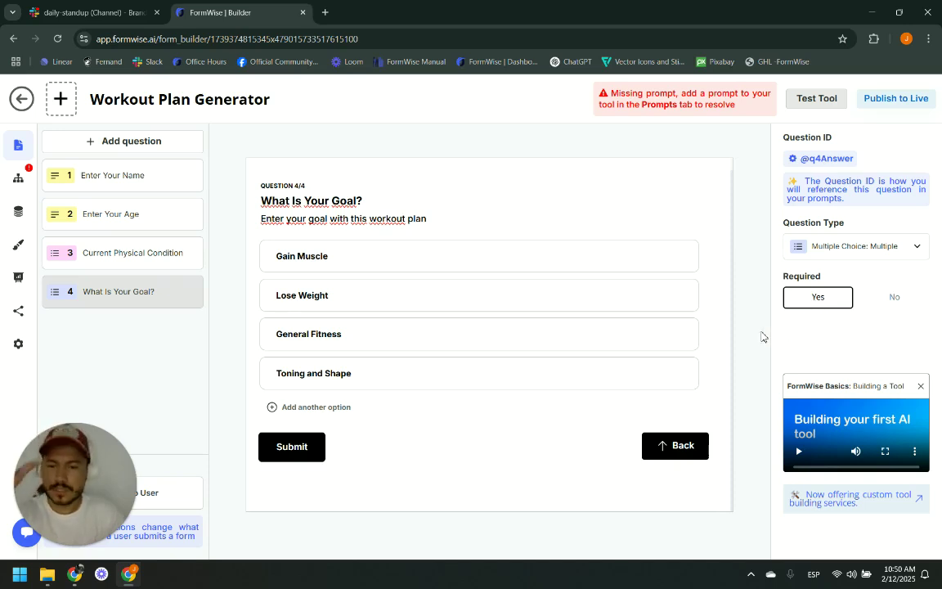
Mark Current Physical Condition, Enter Your Age and Enter Your Name as required.
click(70, 250)
click(816, 301)
click(95, 213)
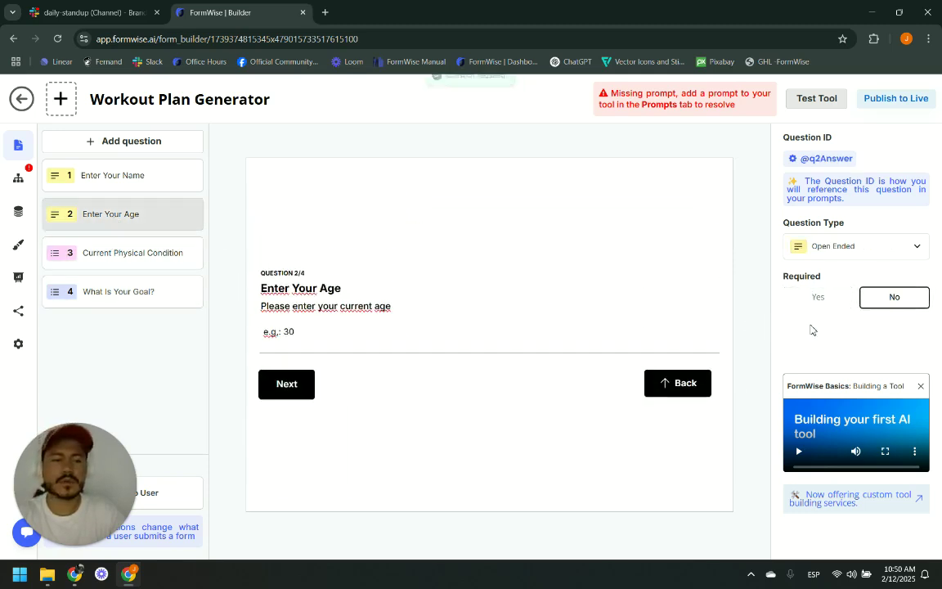
click(821, 301)
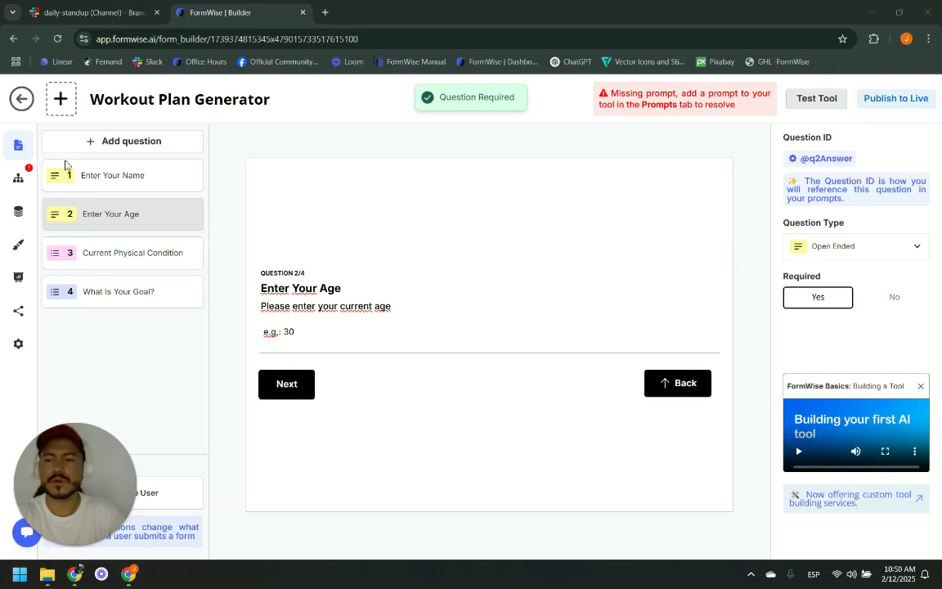
click(817, 296)
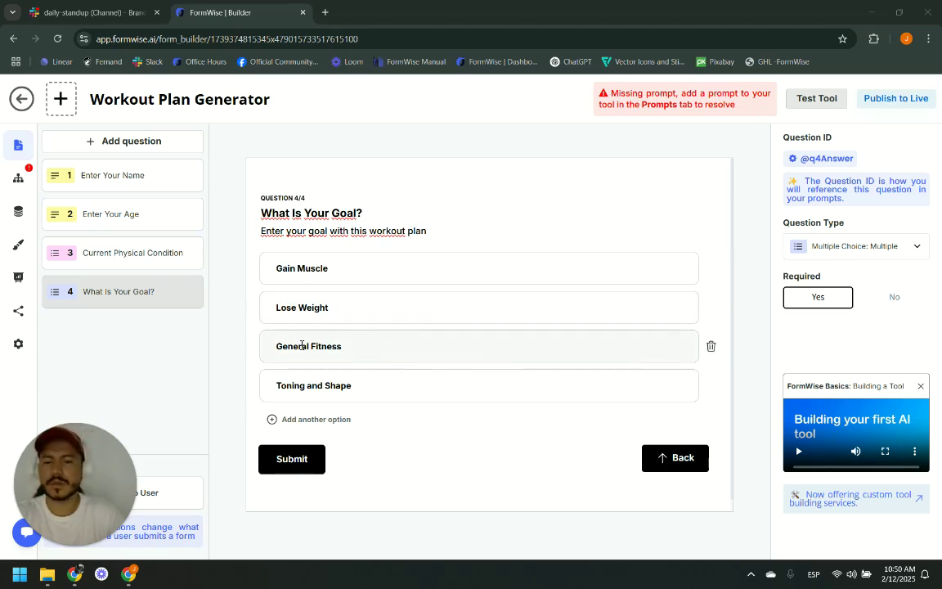
Switch to the Prompts workflow and open the Step_1 AI Response prompt editor.
click(16, 178)
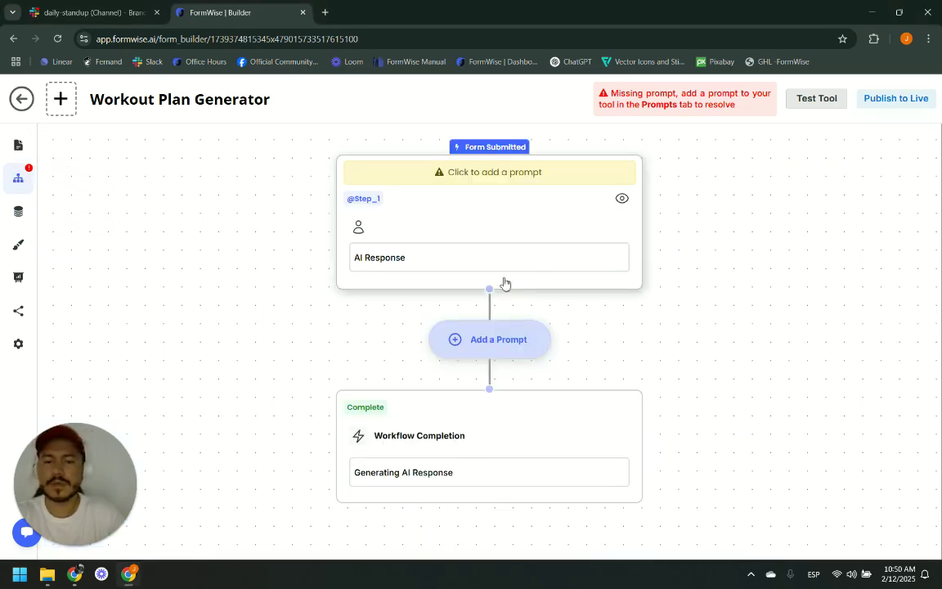
click(502, 218)
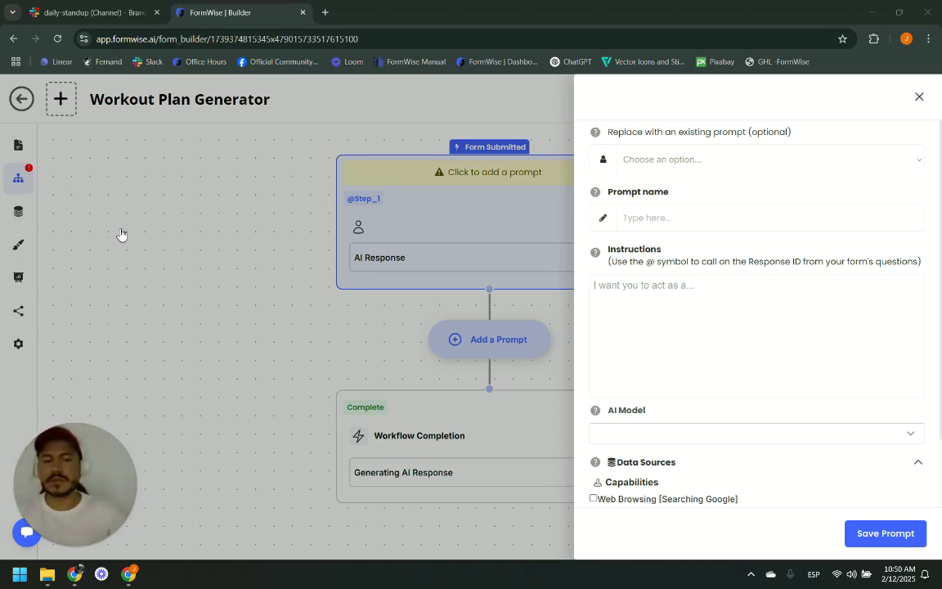
Name the prompt Workout Plan and write table-format workout plan instructions ending with 'Information:'.
click(625, 282)
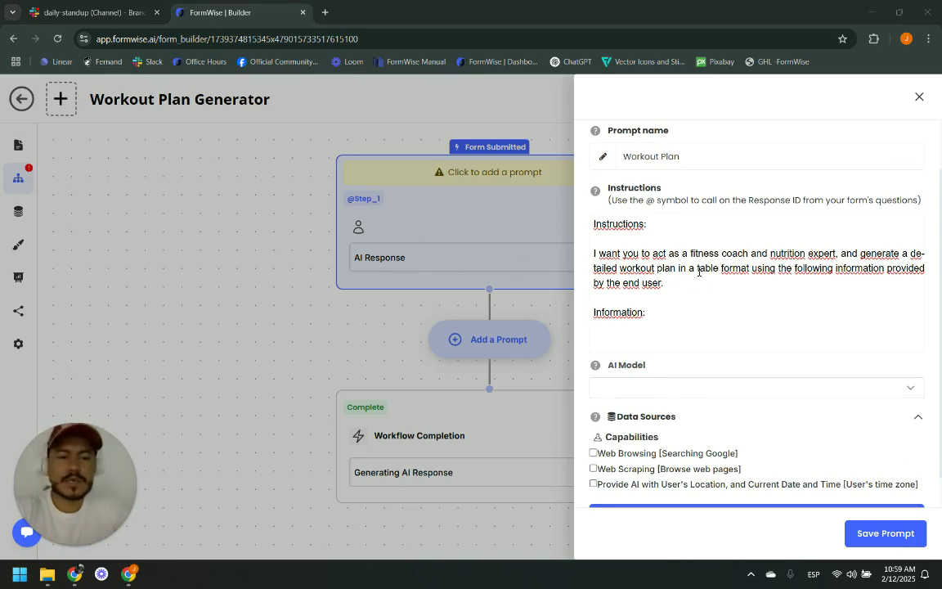
scroll(707, 279, up, 1)
scroll(708, 280, down, 2)
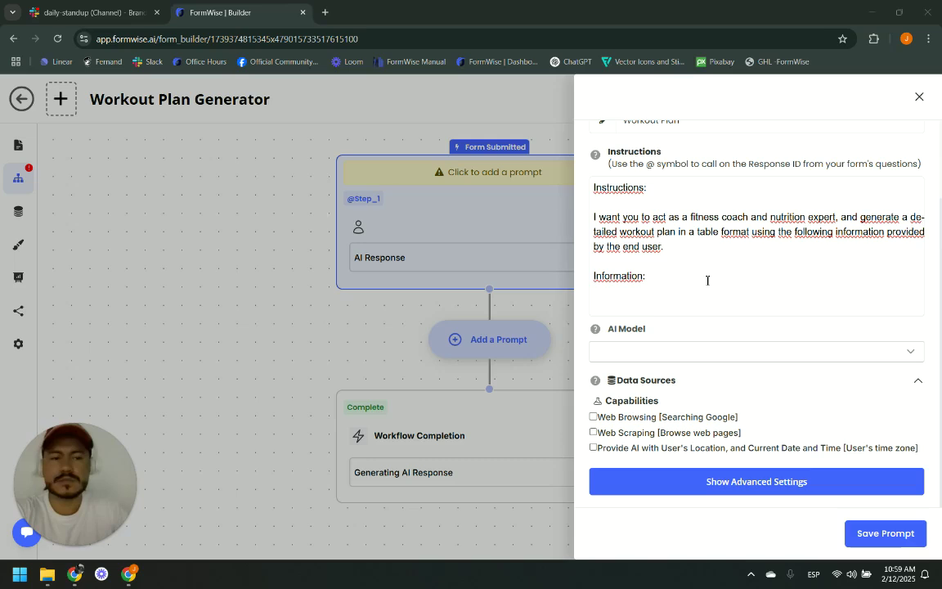
click(603, 297)
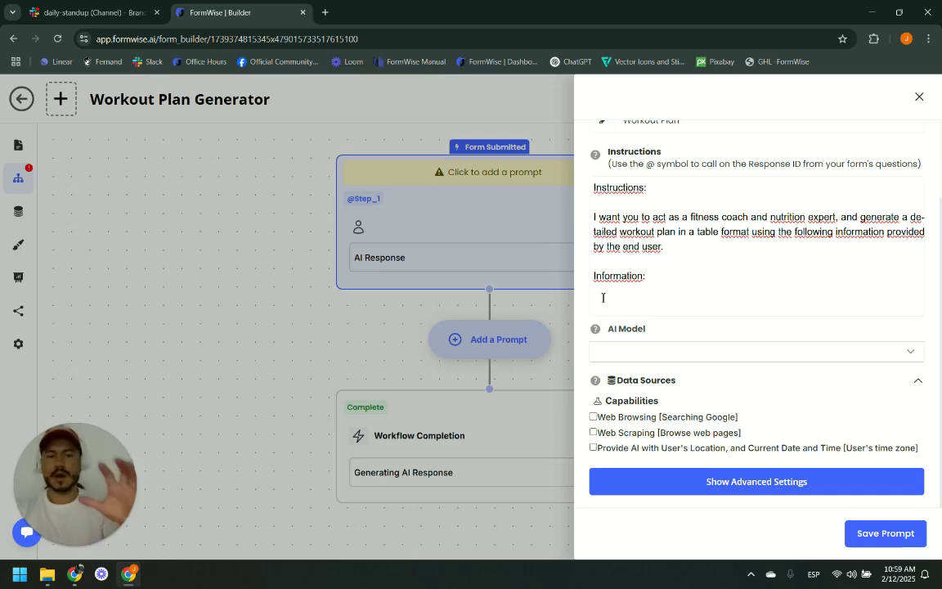
Under Information, add 'Name:' referencing q1Answer and 'Age:' referencing q2Answer on separate lines.
text(Name: )
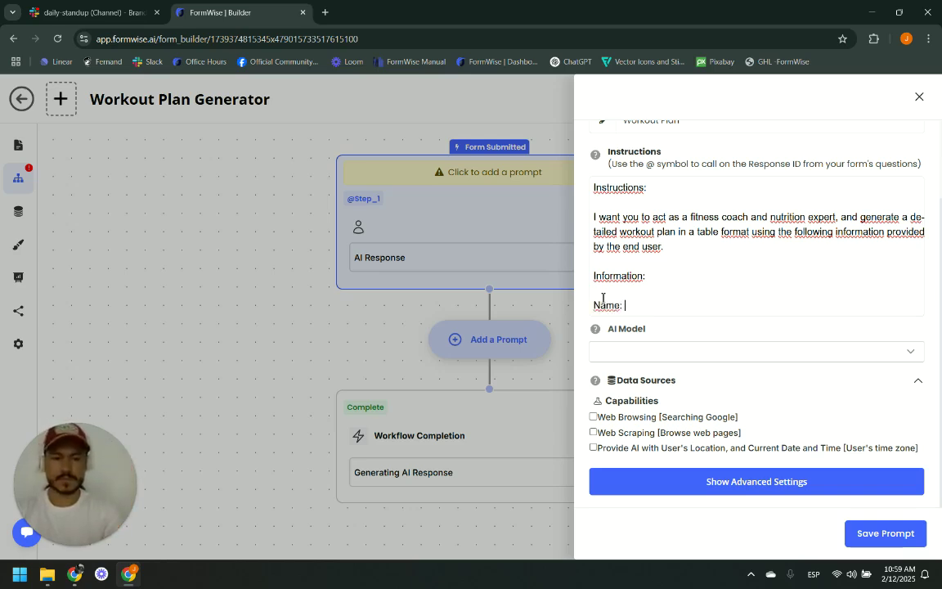
text(@)
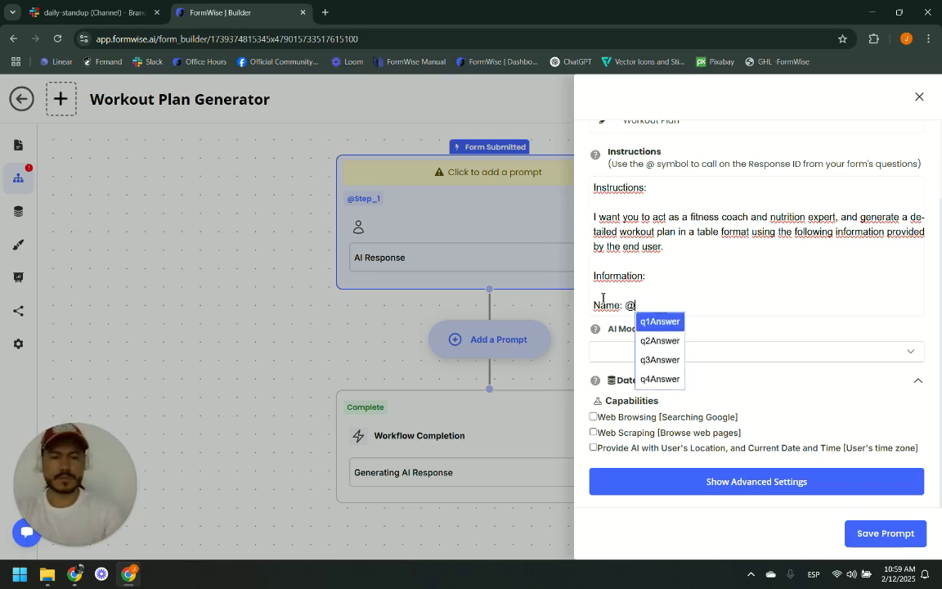
key(Return)
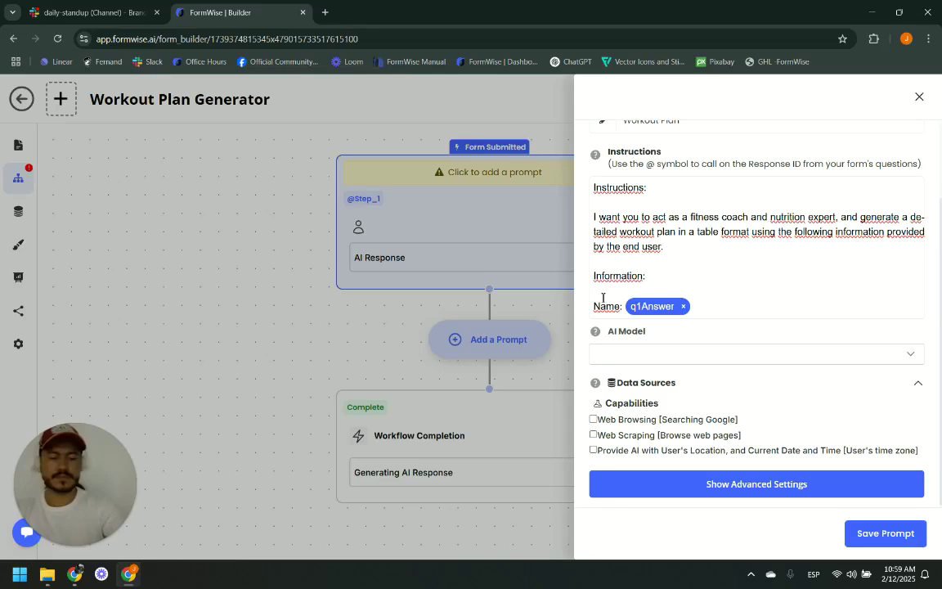
key(Return)
text(Ag)
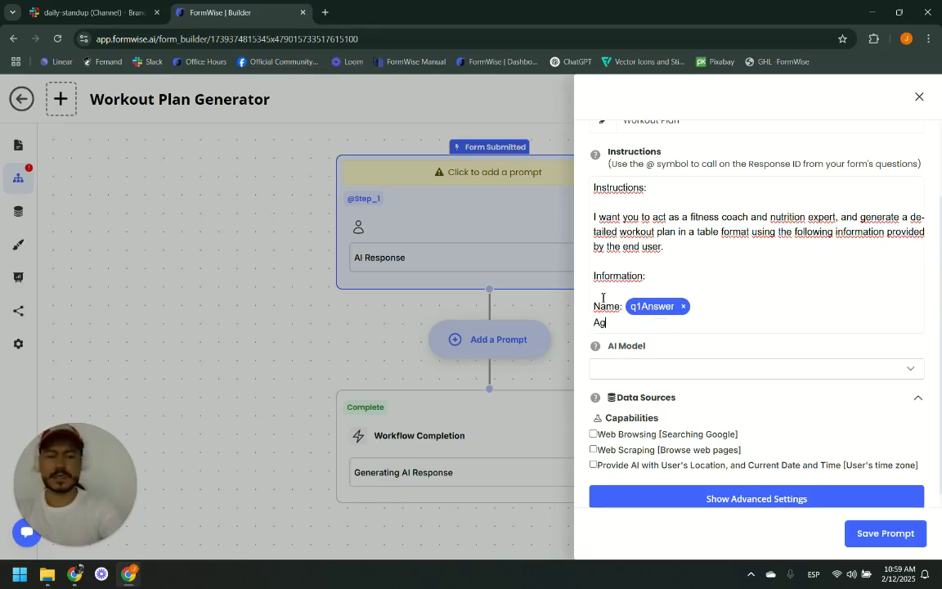
text(e: @)
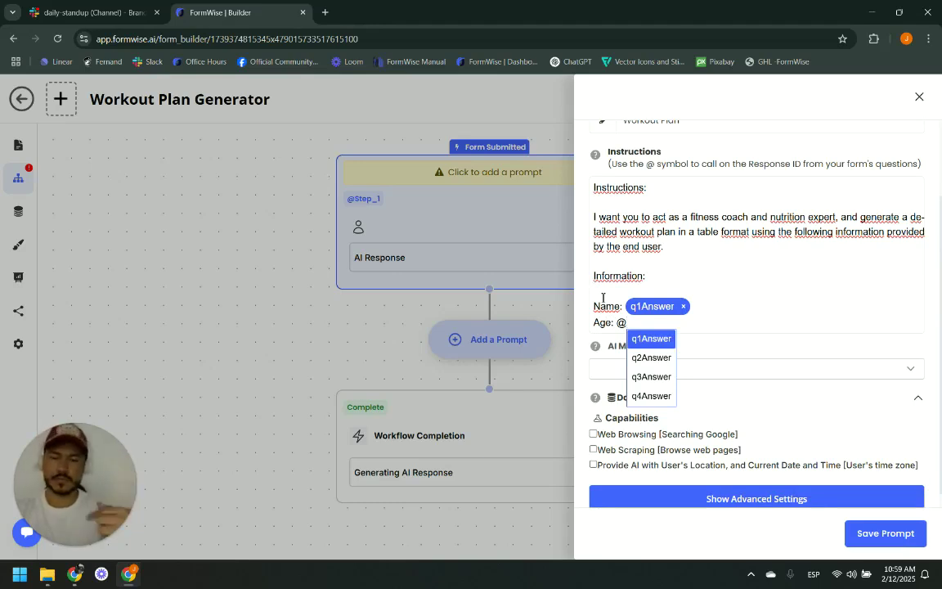
key(Down)
key(Return)
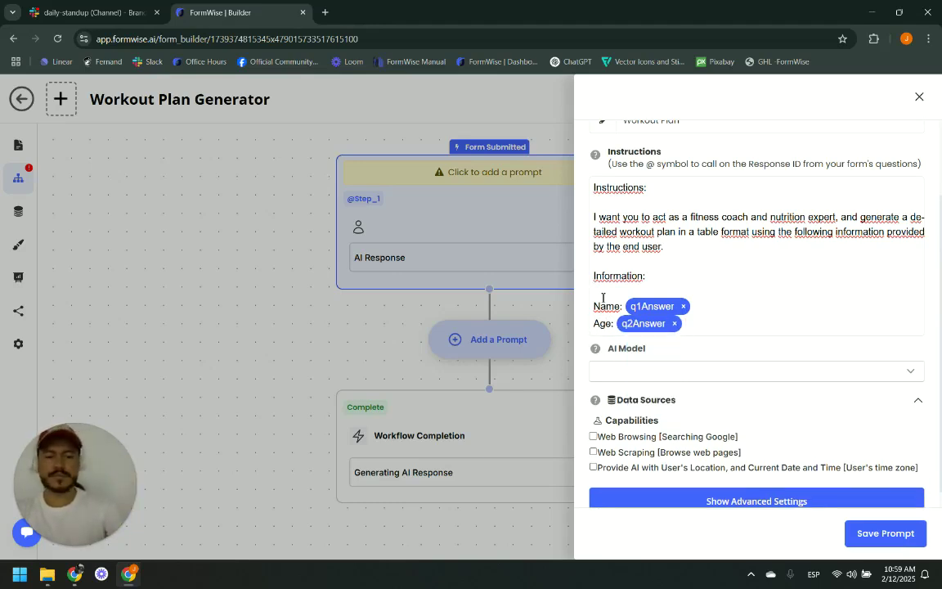
key(Return)
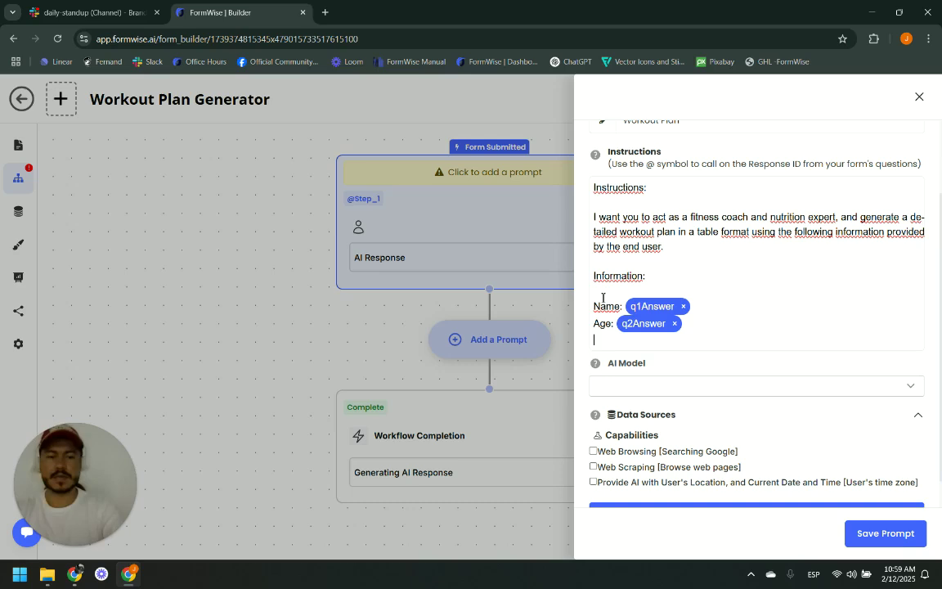
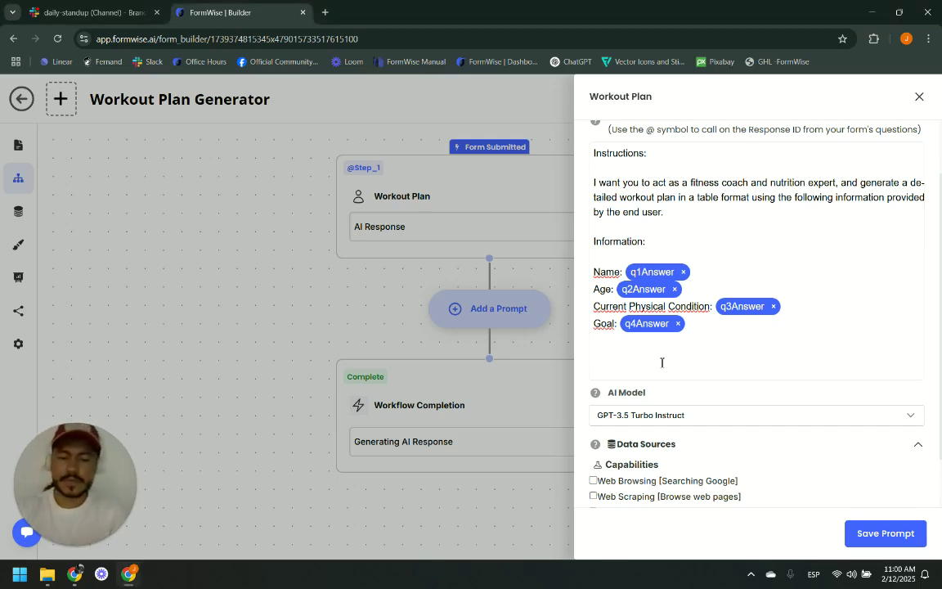
Insert a ## separator after the user information and begin drafting the nutrition-plan instruction.
text(##)
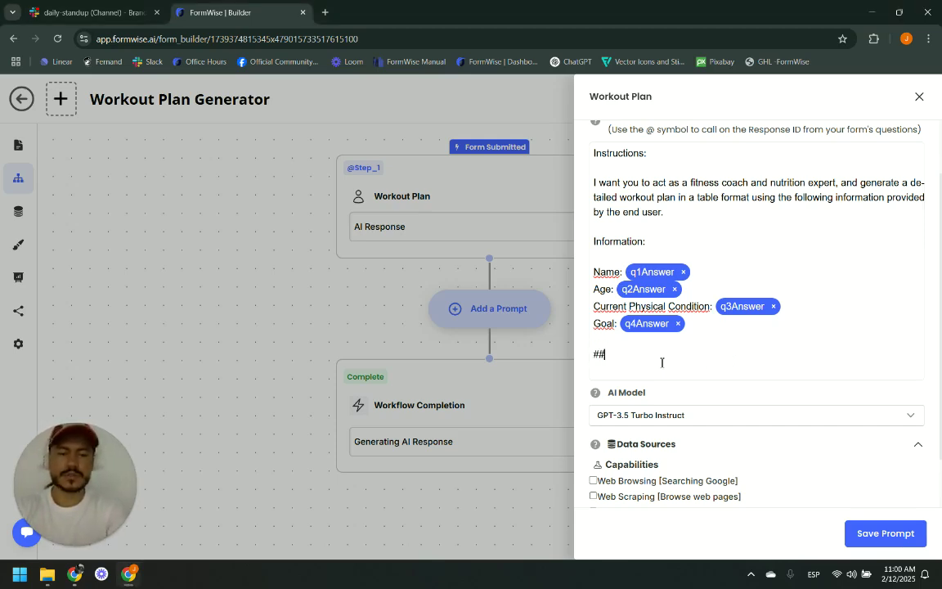
key(Return)
key(Return)
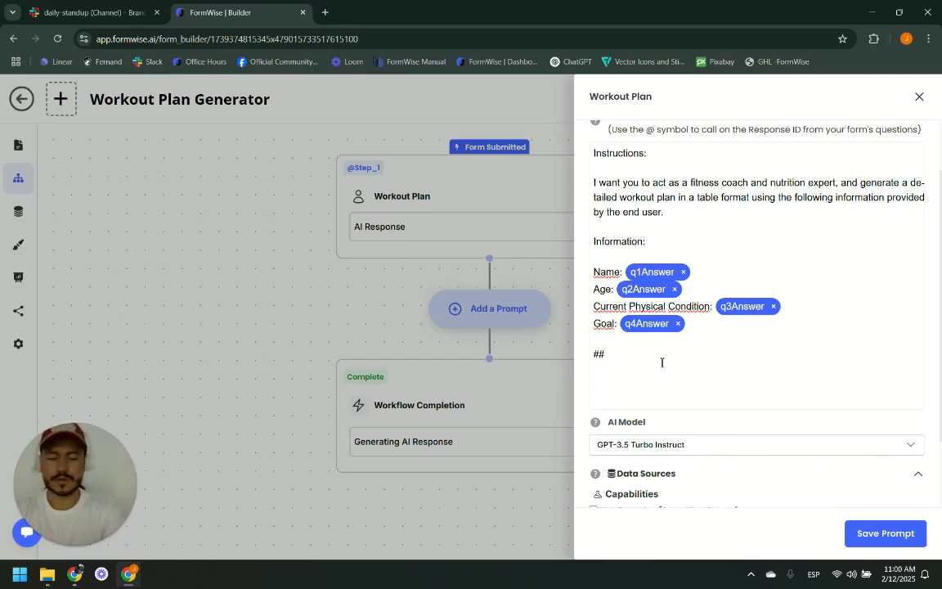
text(Once you collect the informa)
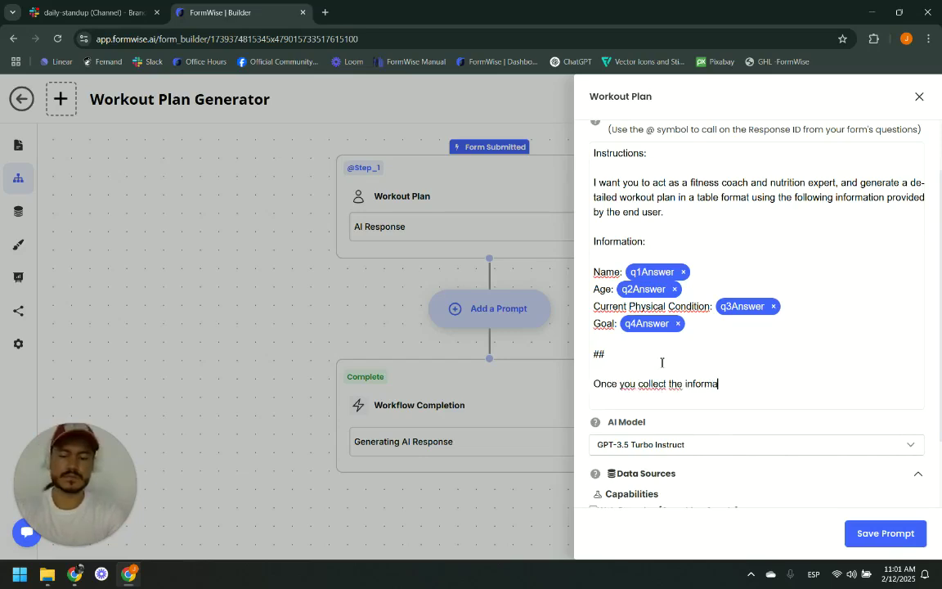
text(tion )
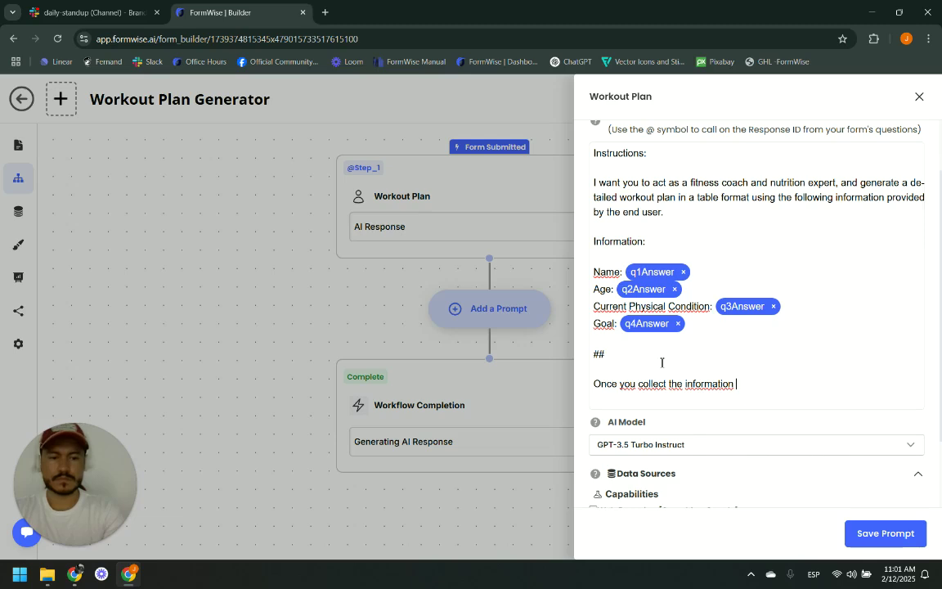
text( g)
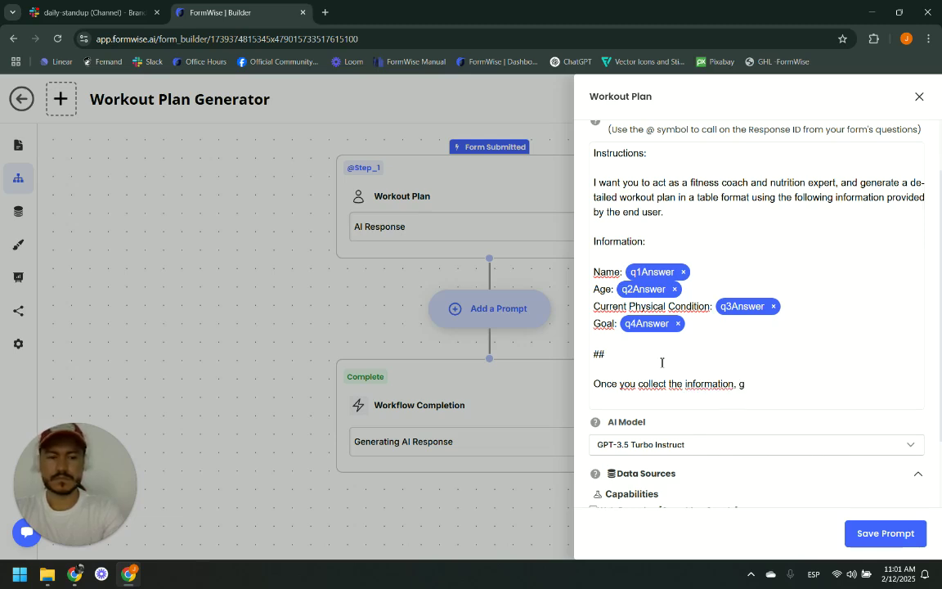
key(BackSpace)
key(BackSpace)
key(BackSpace)
key(BackSpace)
key(BackSpace)
key(BackSpace)
key(BackSpace)
key(BackSpace)
key(BackSpace)
key(BackSpace)
key(BackSpace)
key(BackSpace)
key(BackSpace)
key(BackSpace)
key(BackSpace)
key(BackSpace)
key(BackSpace)
key(BackSpace)
key(BackSpace)
key(BackSpace)
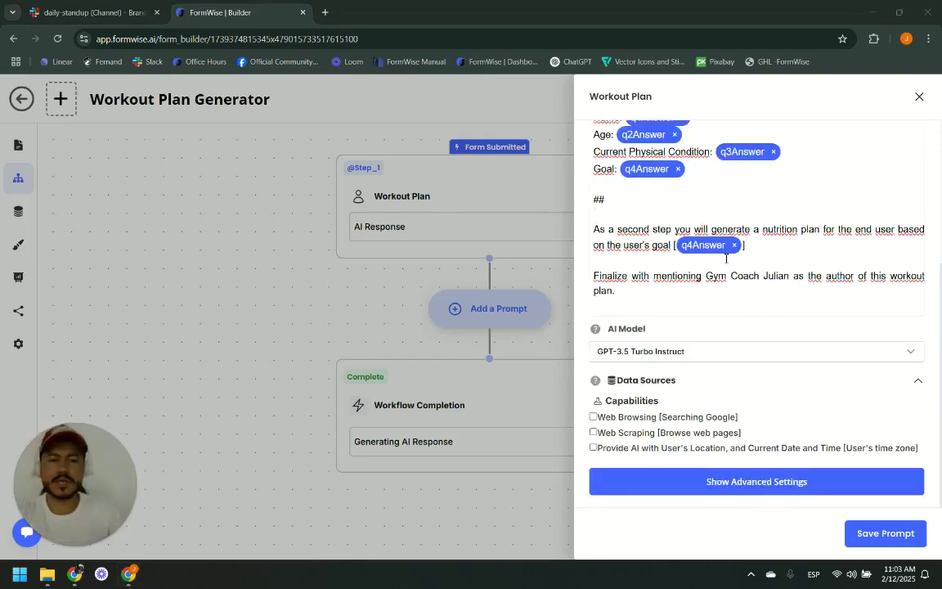
Insert a ## separator line above the closing Finalize author instruction.
click(645, 259)
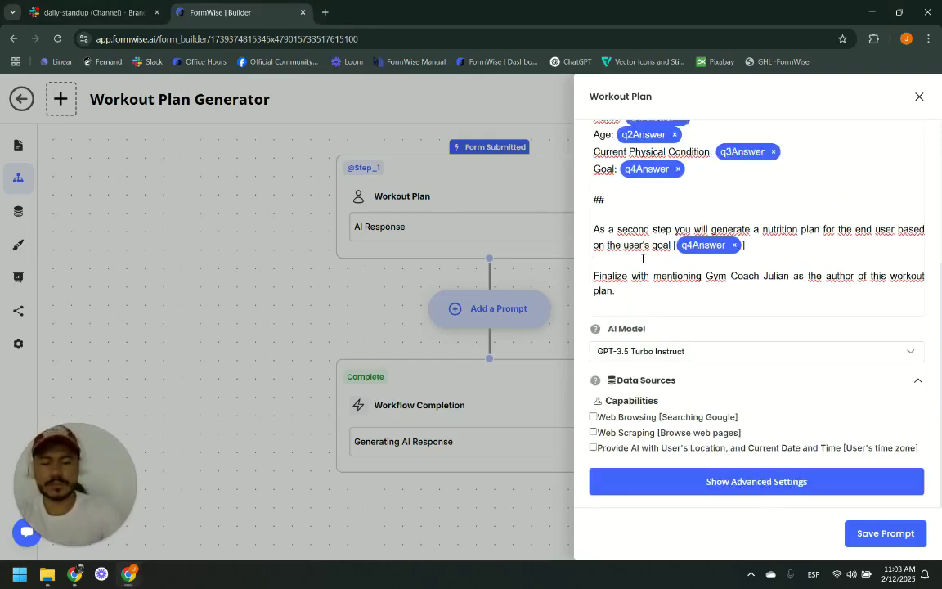
key(Return)
text(##)
key(Return)
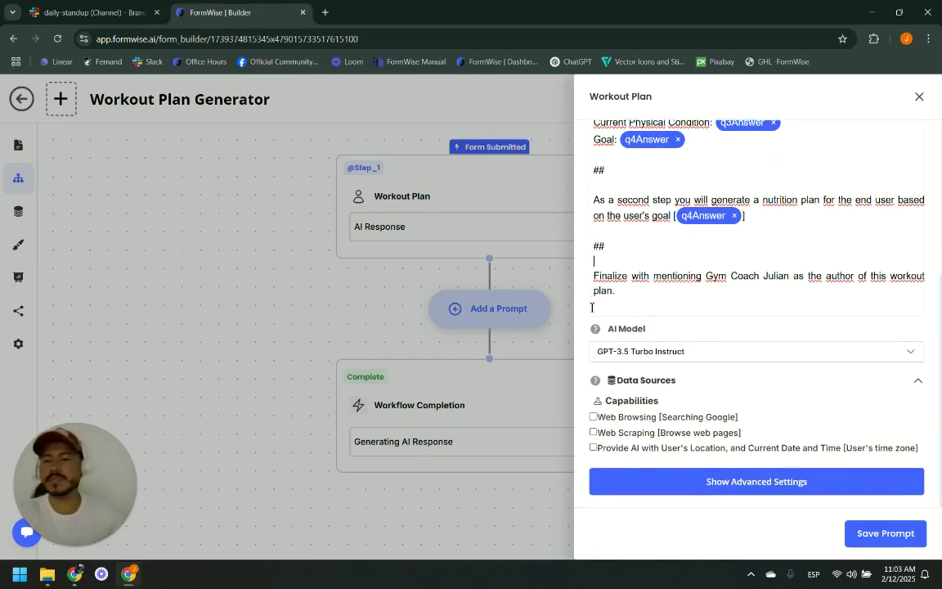
Set the prompt's AI model to GPT-4o with Web Browsing enabled, then close the editor.
click(687, 354)
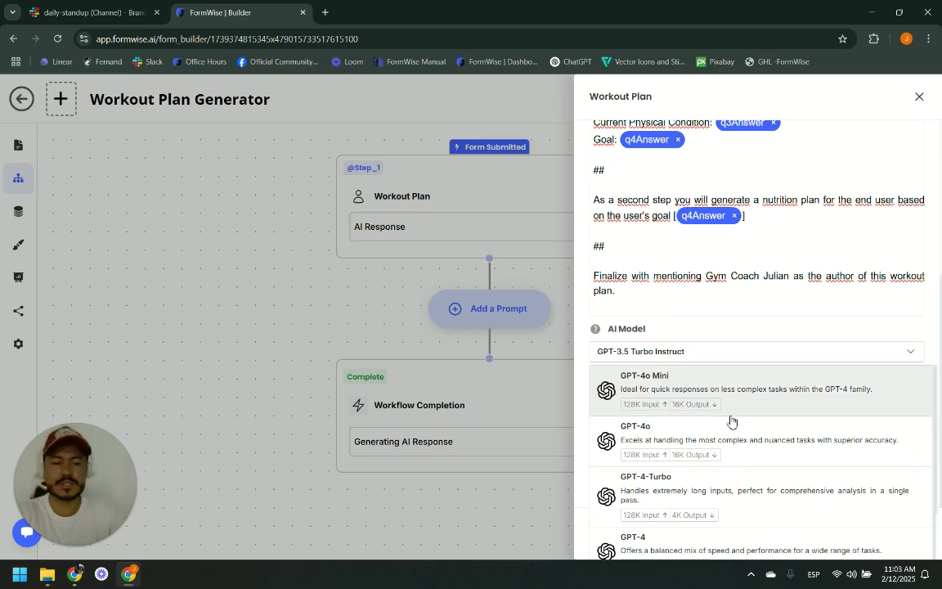
click(764, 434)
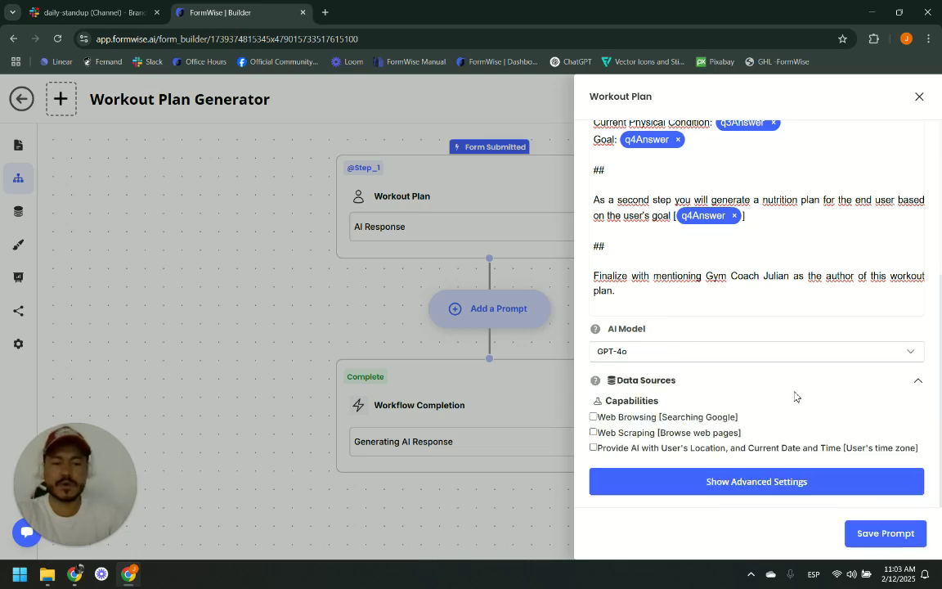
click(593, 416)
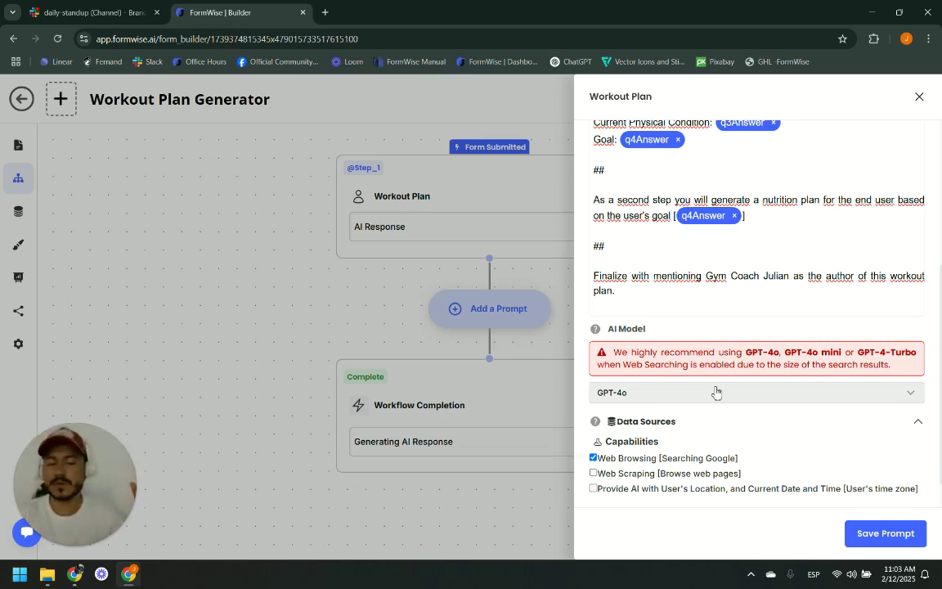
click(594, 474)
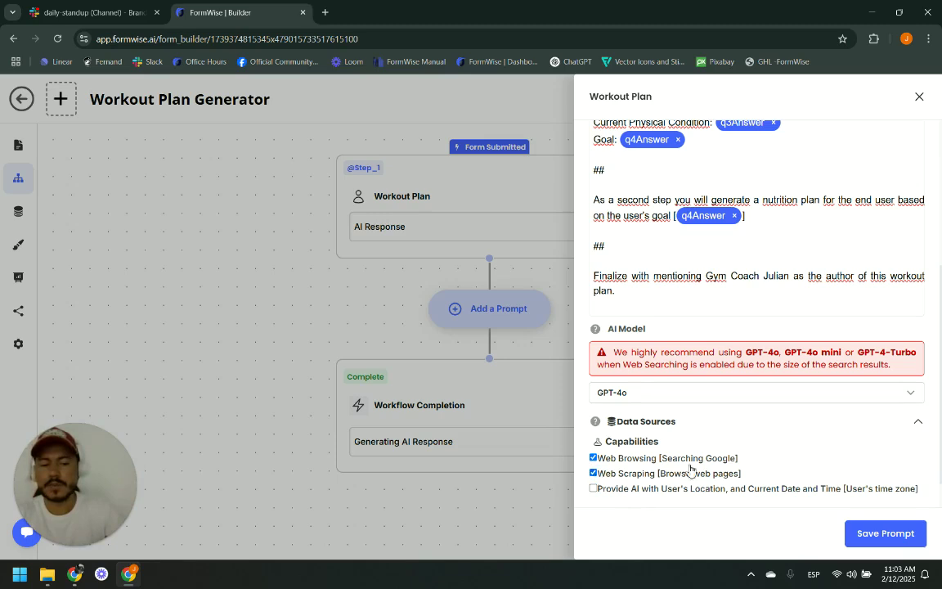
click(594, 473)
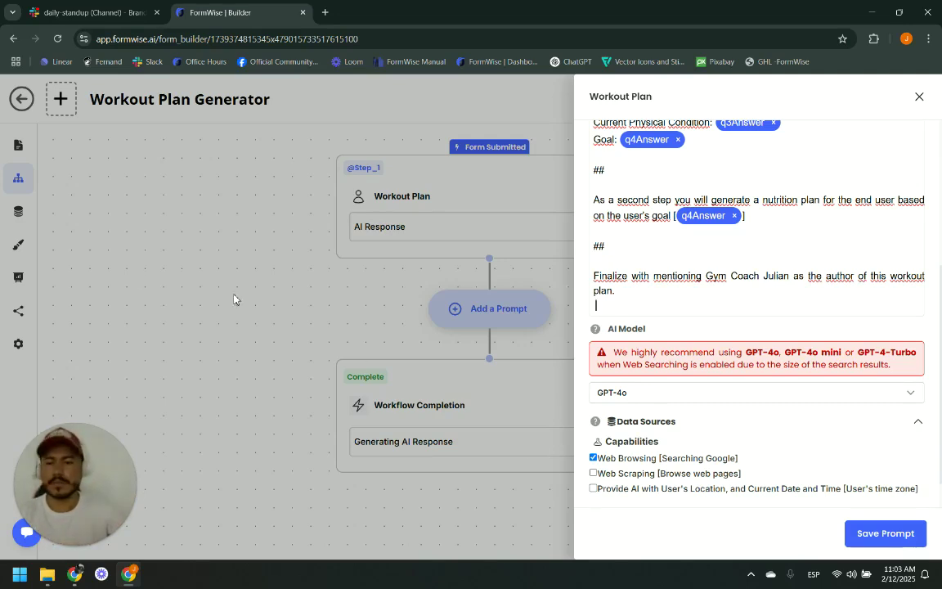
click(106, 211)
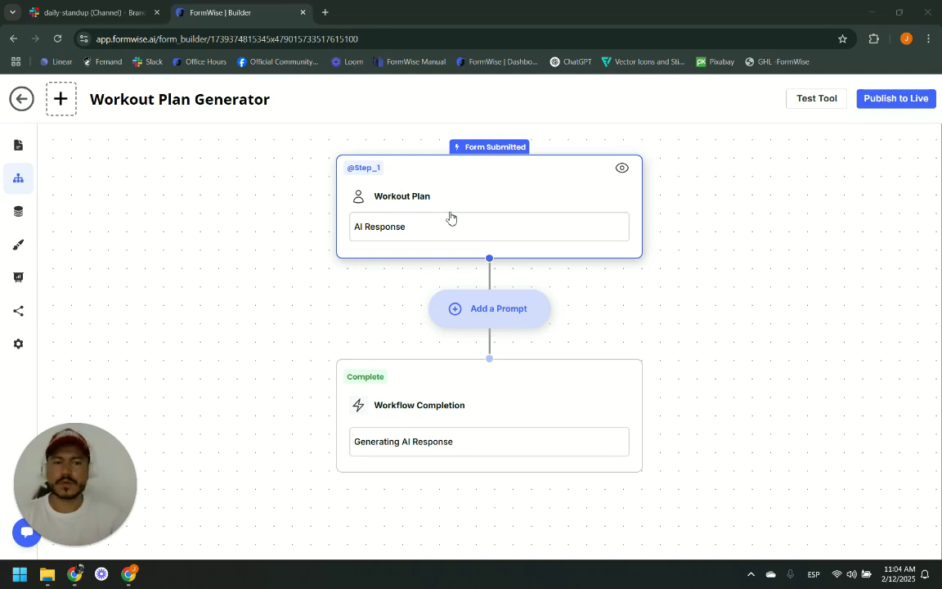
Publish the Workout Plan Generator to live and launch Test Tool in a preview tab.
click(890, 99)
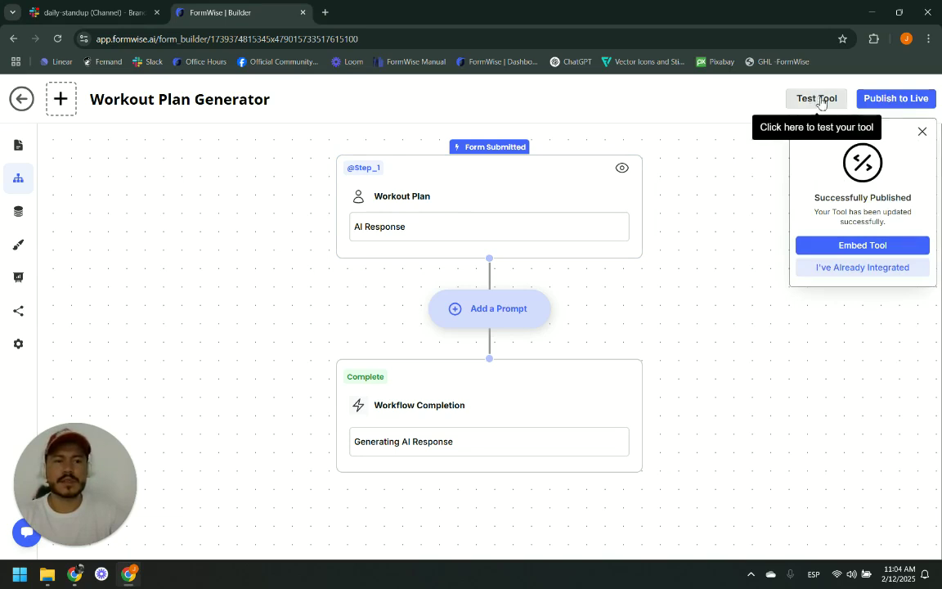
click(821, 100)
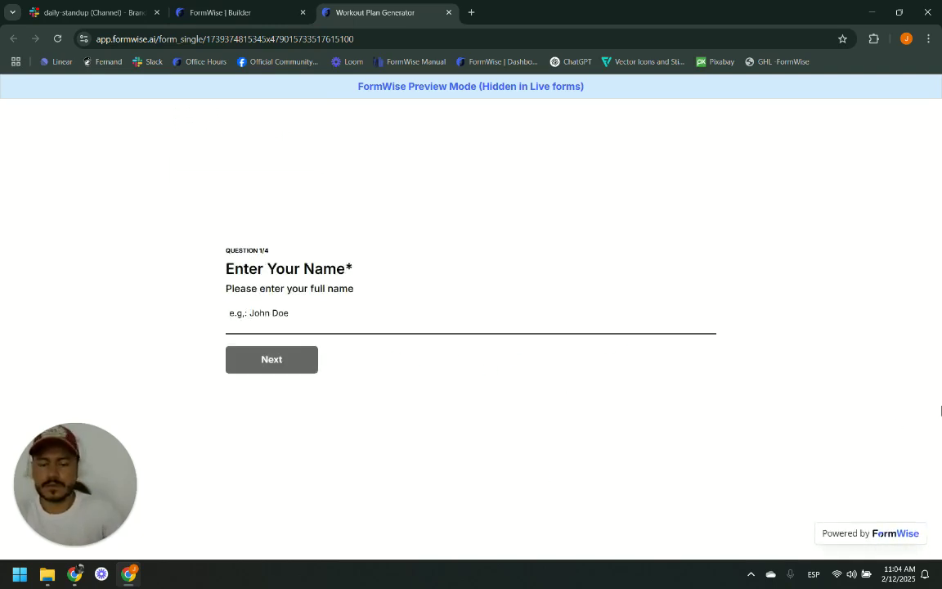
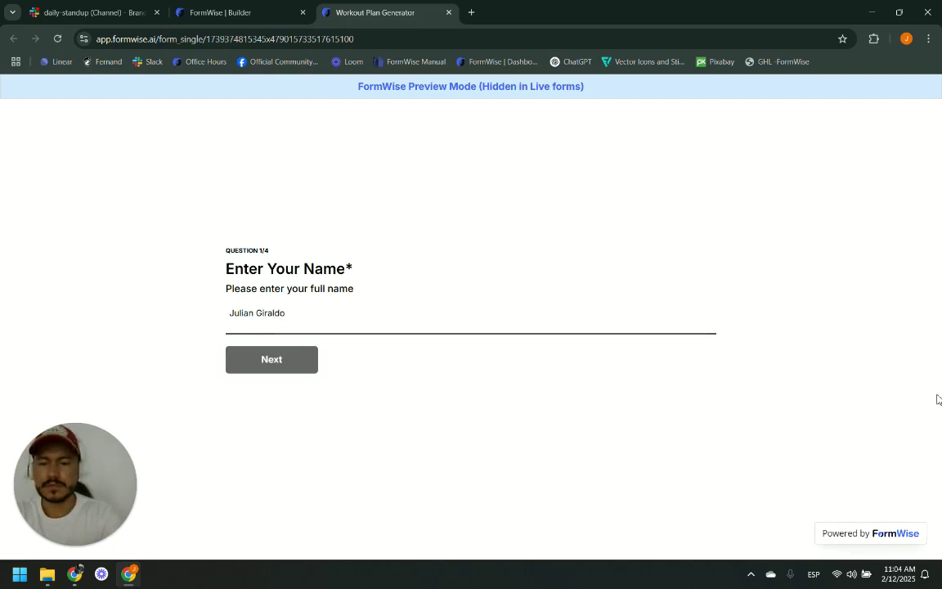
Enter a test name, age 31 and Intermediate physical condition in the preview form.
click(237, 366)
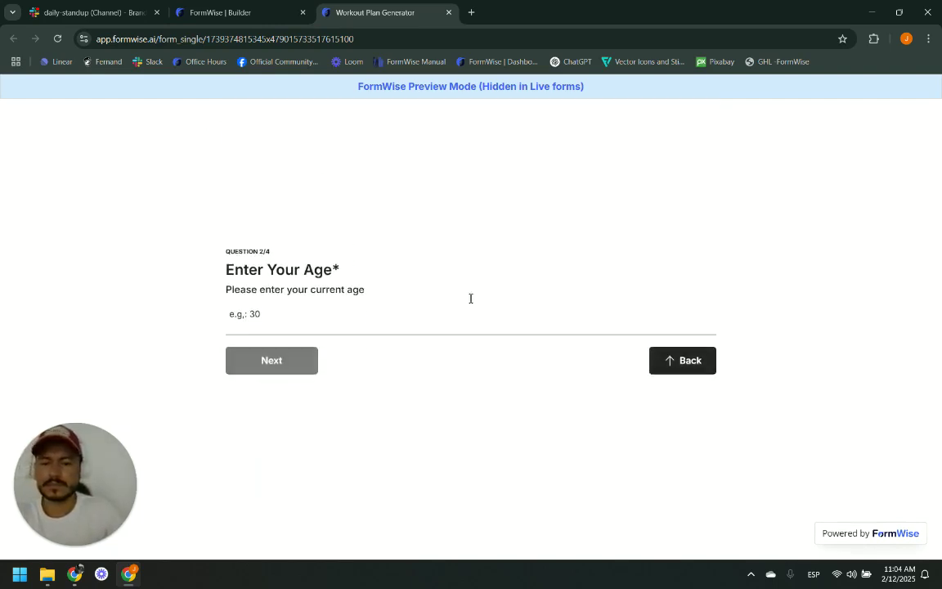
click(297, 314)
text(31)
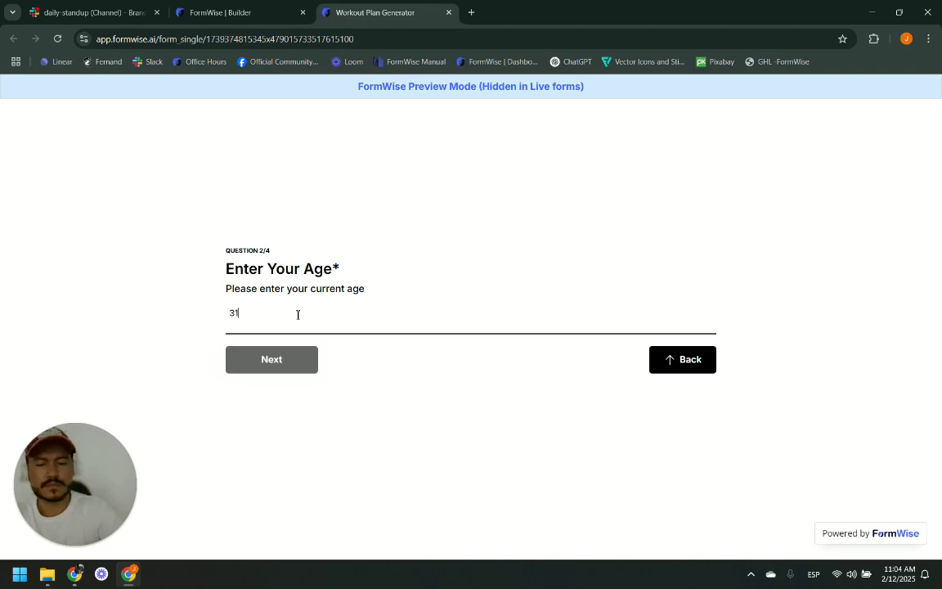
click(273, 360)
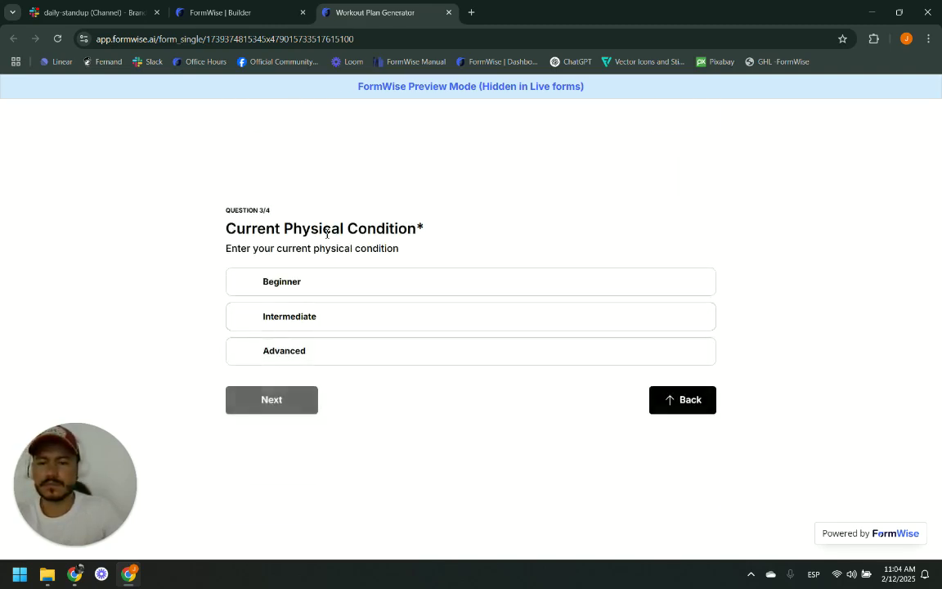
click(326, 328)
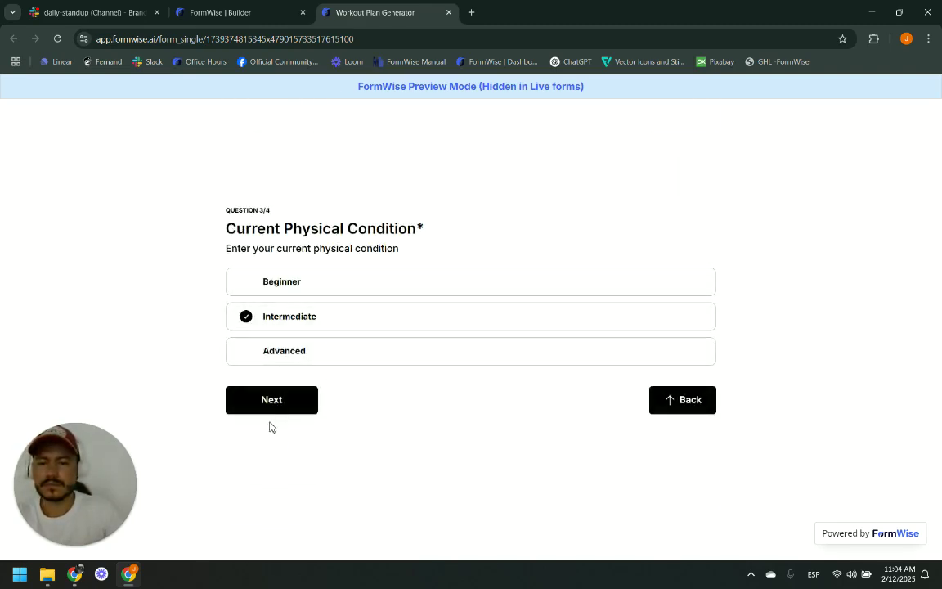
click(280, 408)
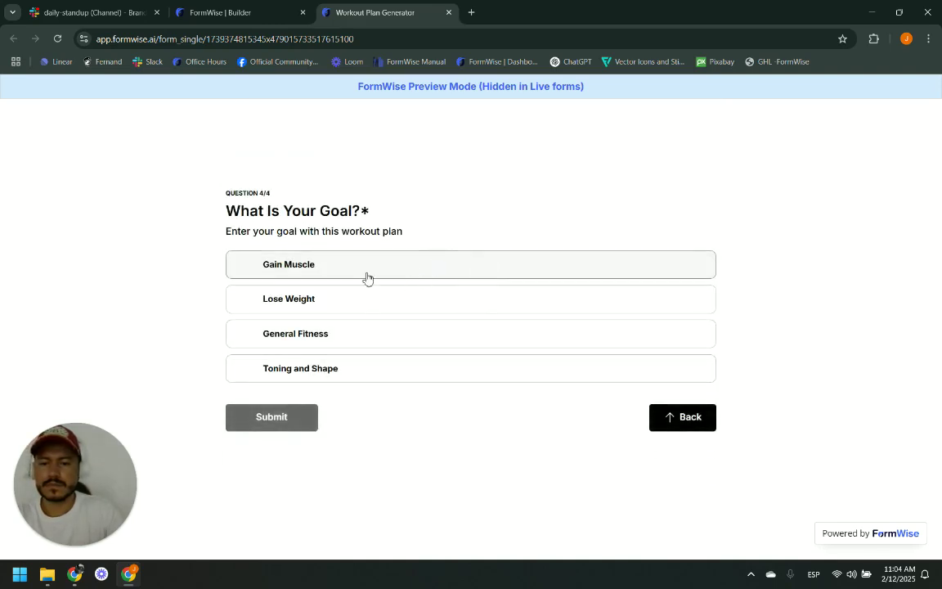
Choose Gain Muscle, Lose Weight and Toning and Shape as goals and submit the form.
click(364, 272)
click(359, 299)
click(347, 370)
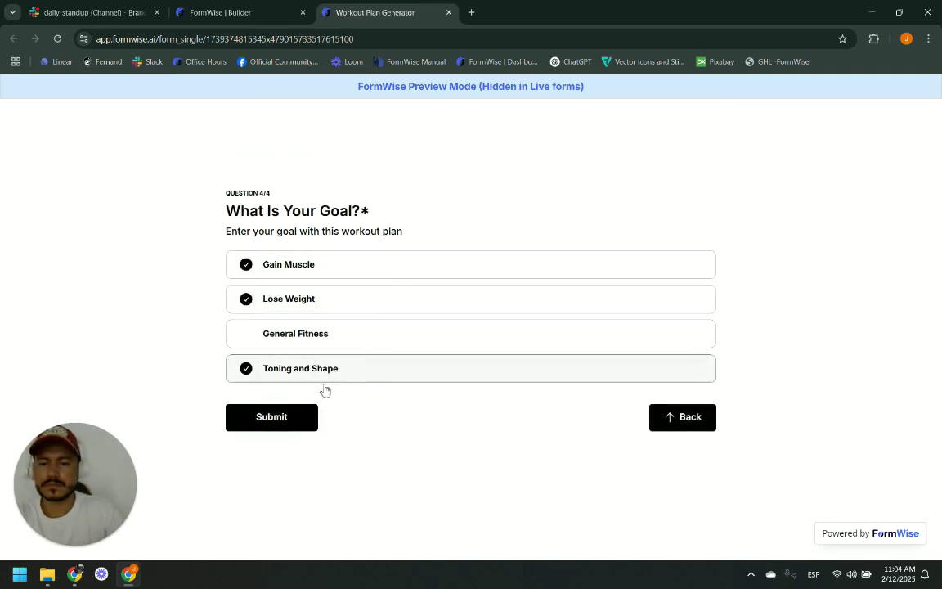
click(270, 417)
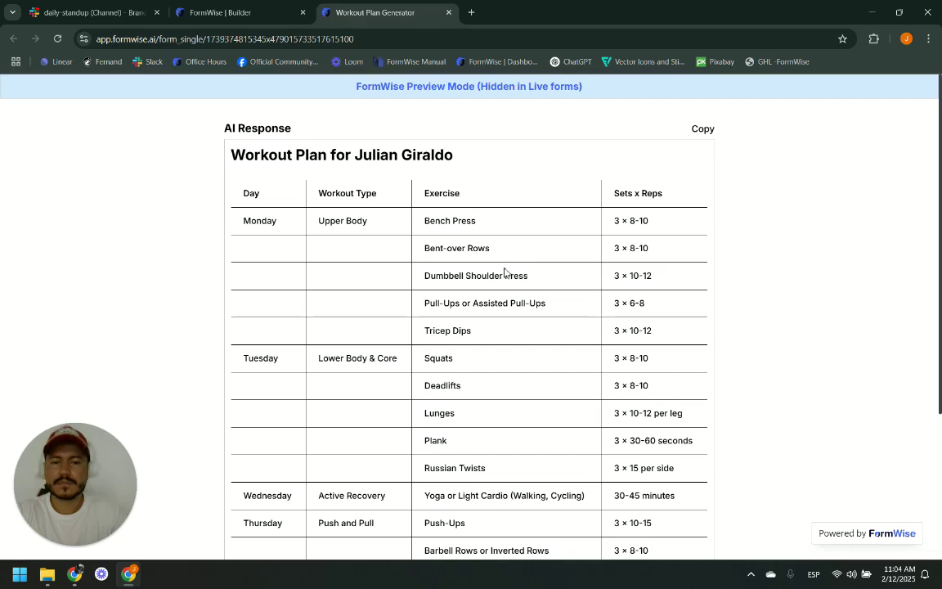
Scroll the generated plan, then open the Workout Plan prompt and highlight its table-format request.
scroll(539, 246, down, 2)
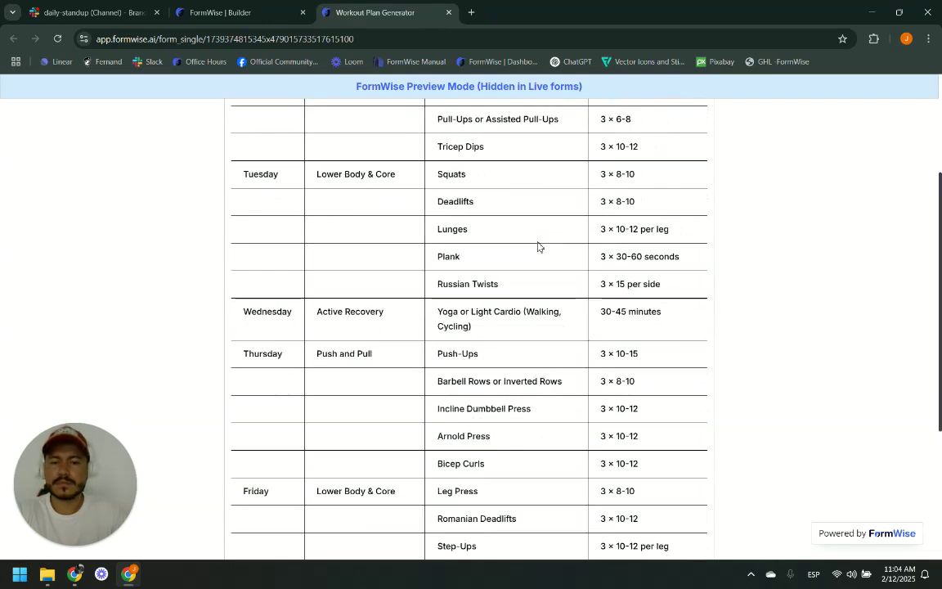
scroll(536, 296, down, 4)
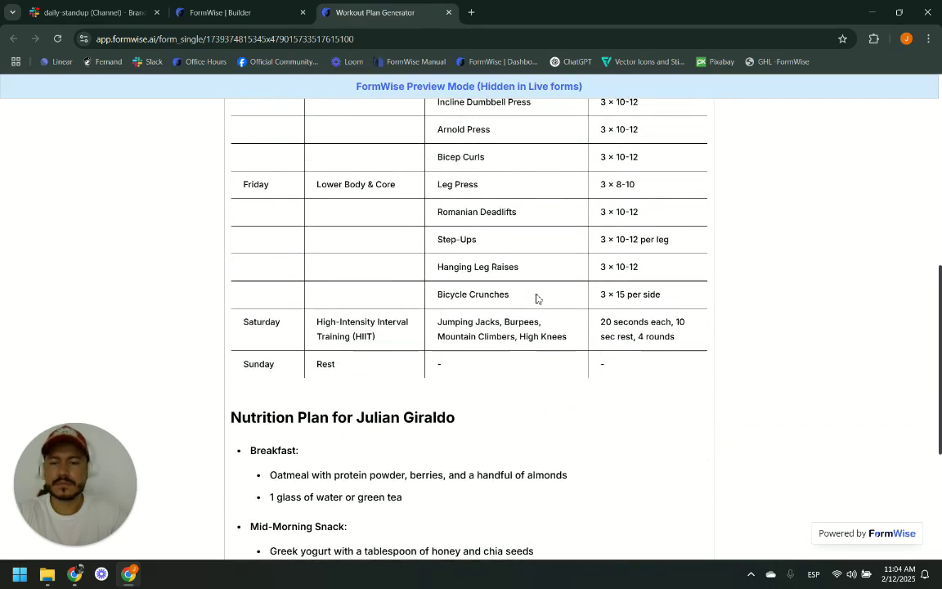
click(256, 8)
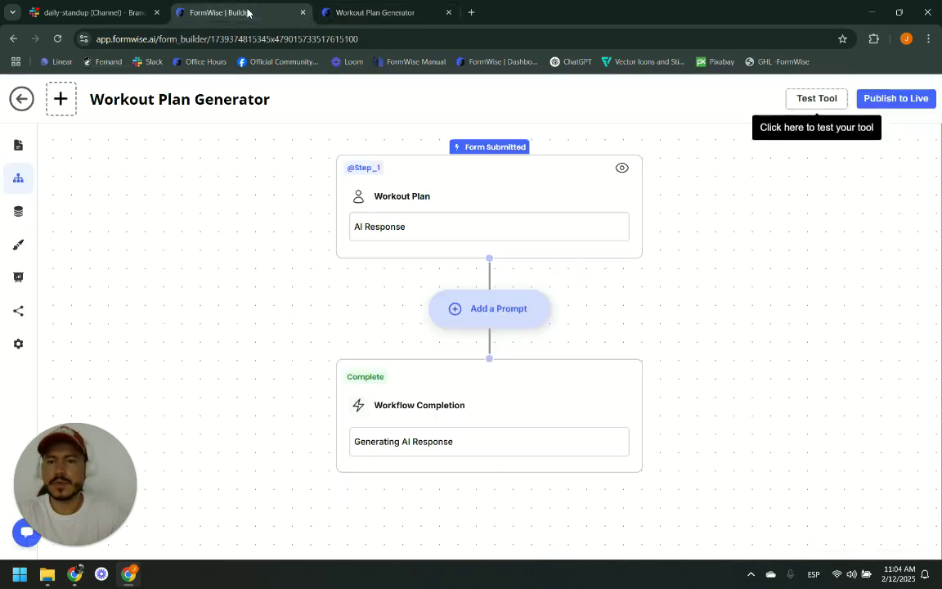
click(526, 179)
scroll(768, 260, up, 3)
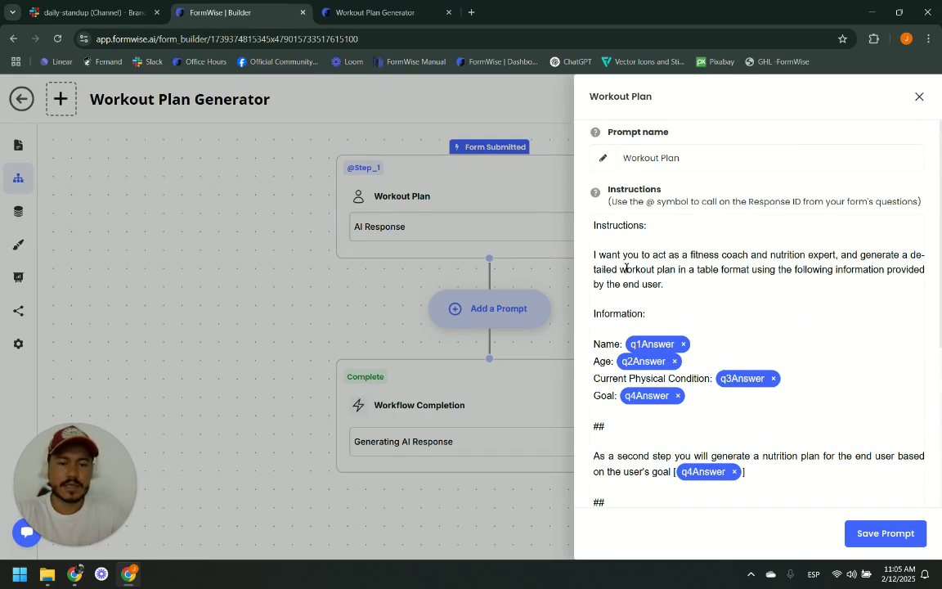
drag(622, 268, 749, 275)
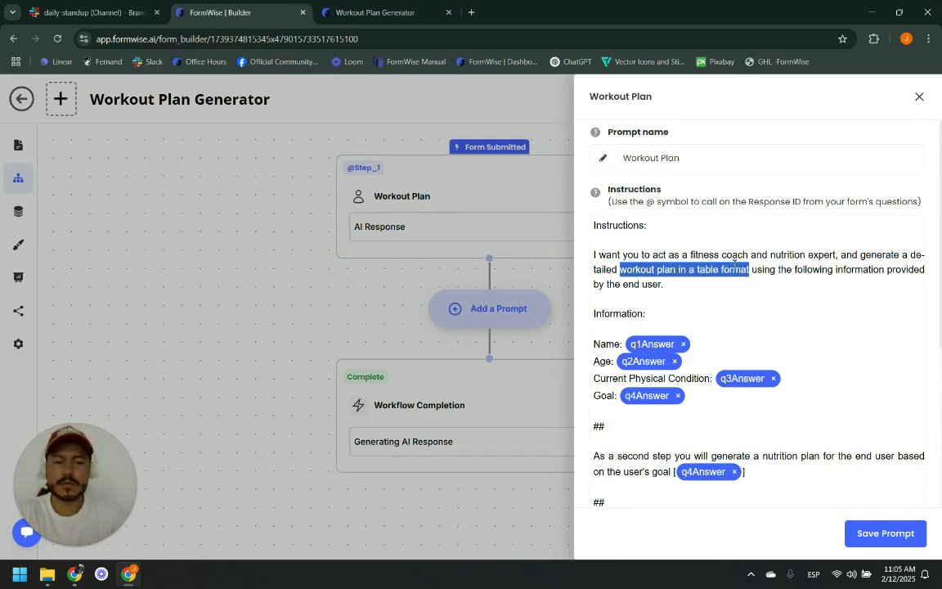
click(751, 270)
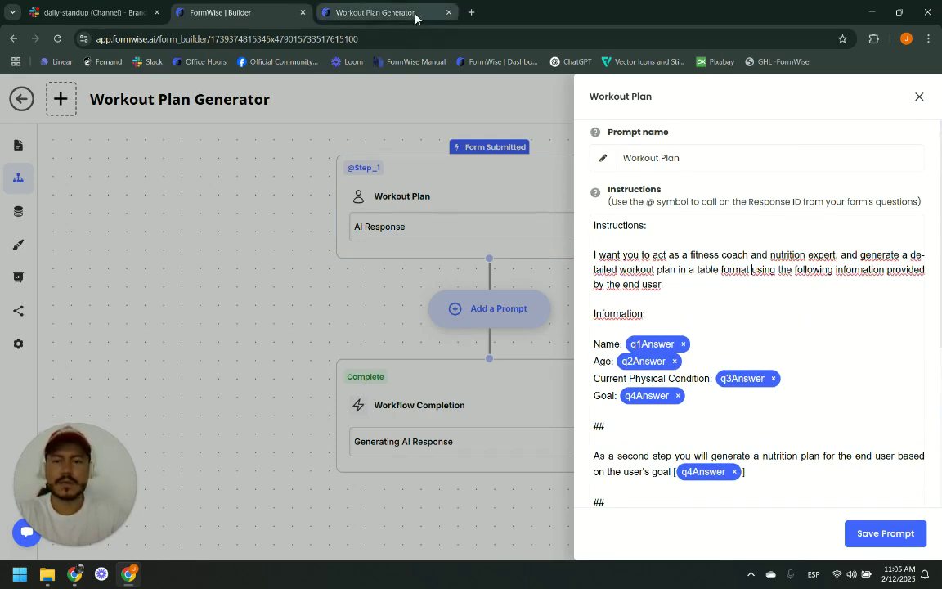
Compare the generated plan's author credit with the prompt instructions.
click(375, 13)
scroll(544, 334, up, 10)
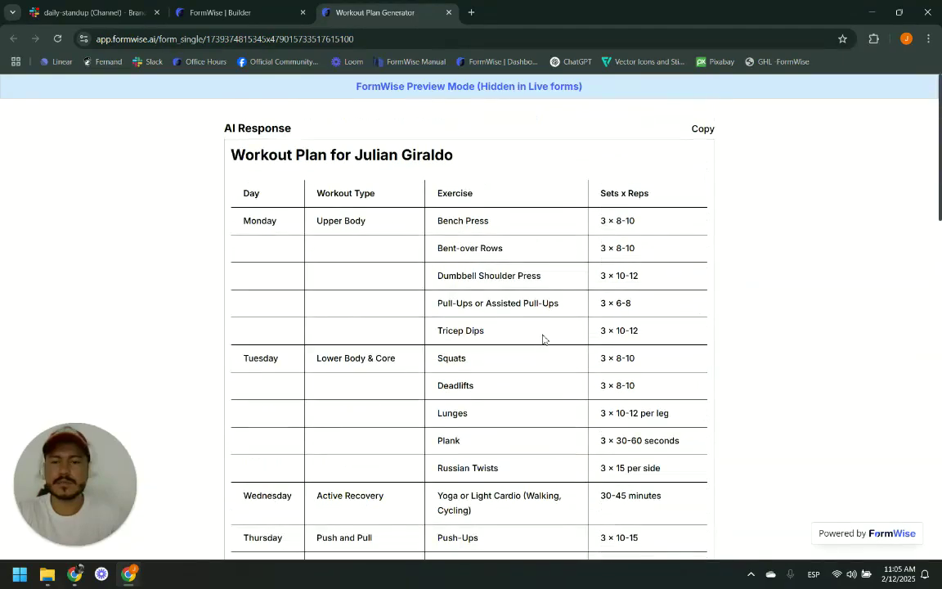
scroll(467, 262, down, 15)
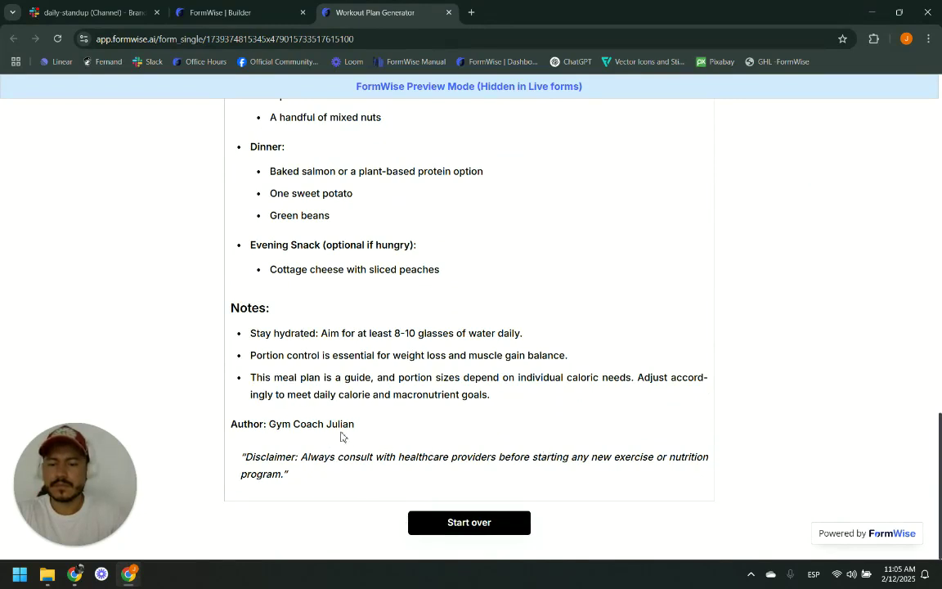
drag(272, 423, 427, 430)
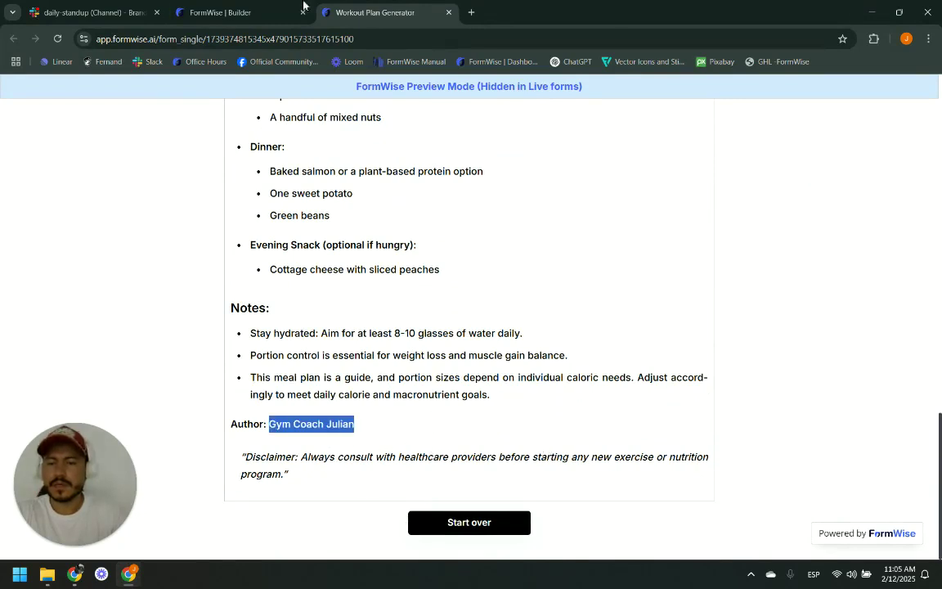
click(221, 12)
scroll(764, 348, down, 3)
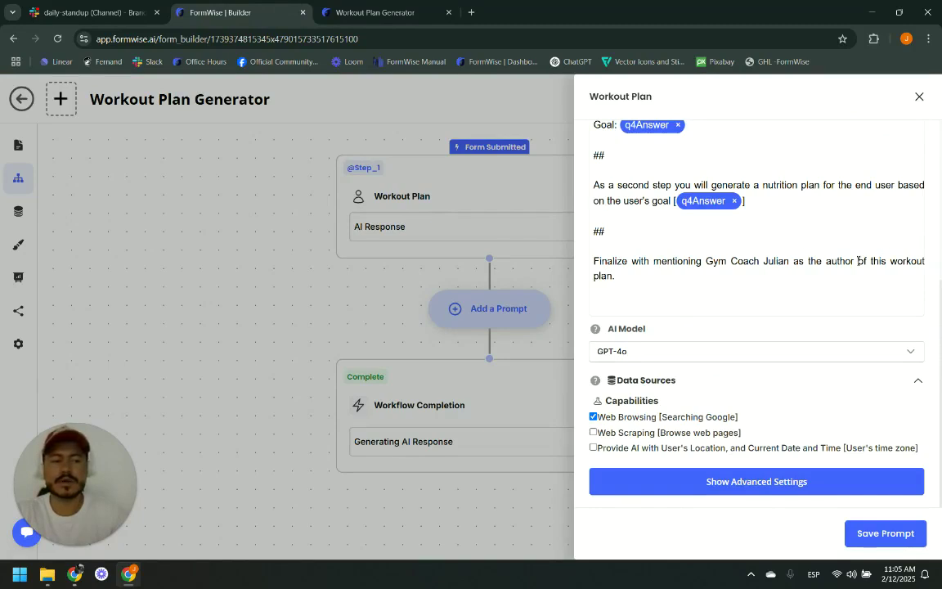
key(ctrl+Tab)
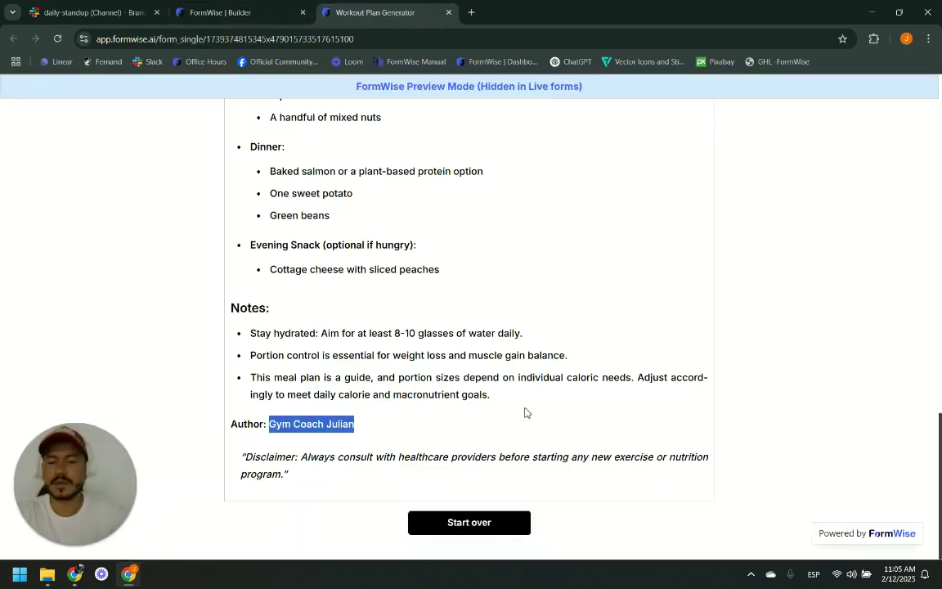
click(289, 419)
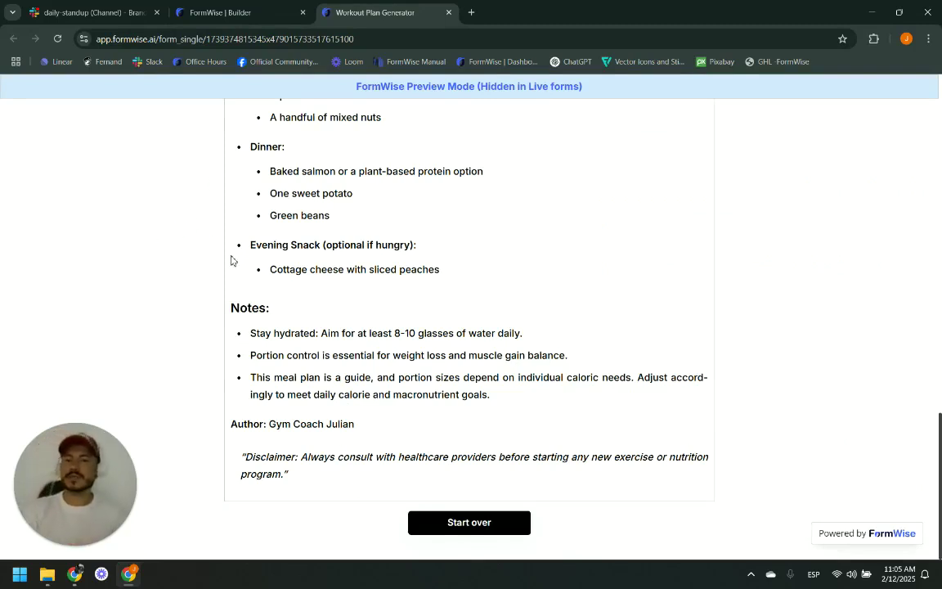
Close the Workout Plan prompt editor, cancel the warning, and save the prompt.
click(234, 9)
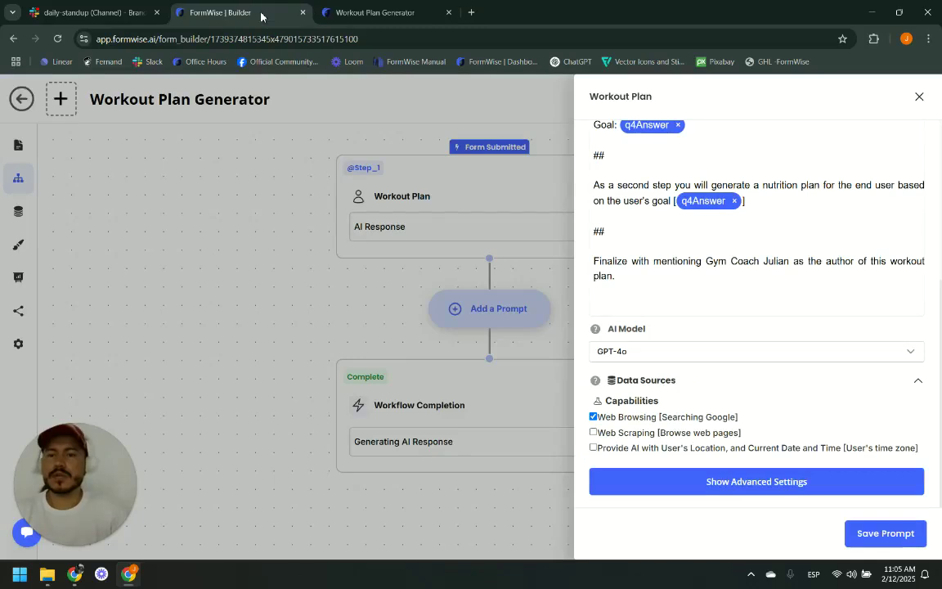
click(918, 97)
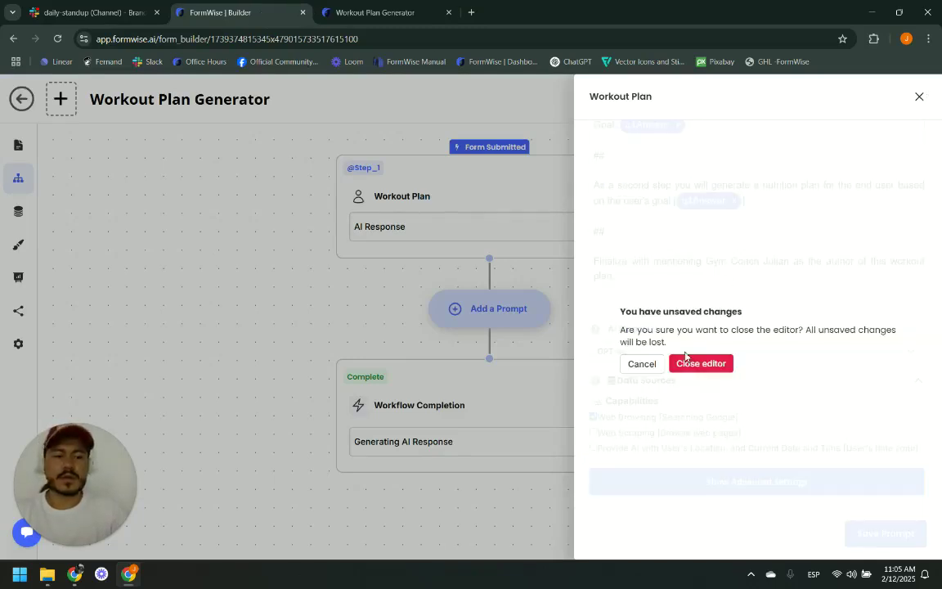
click(642, 364)
click(854, 535)
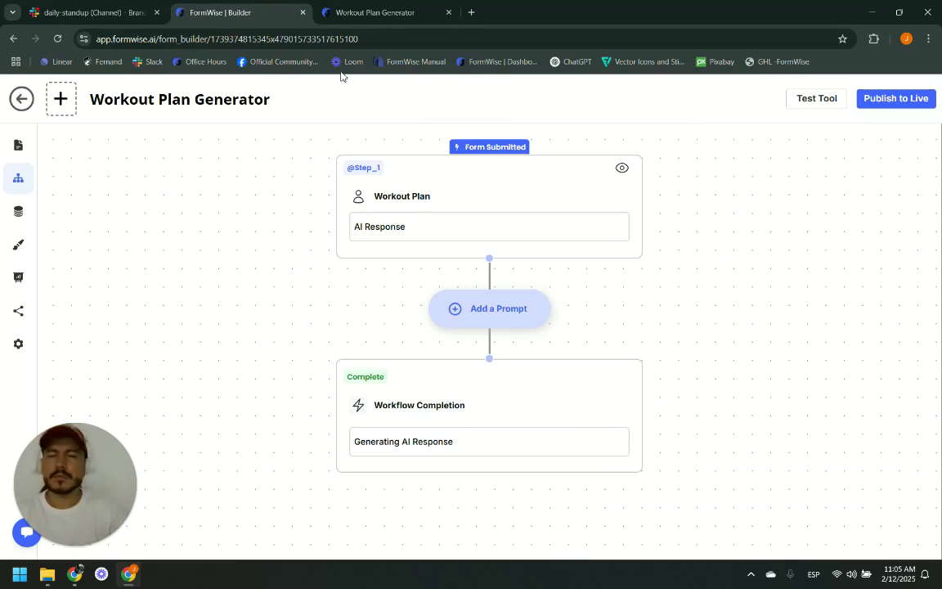
Open Your Documents and expand the Customer Success folder to reveal its handbook PDF.
click(19, 215)
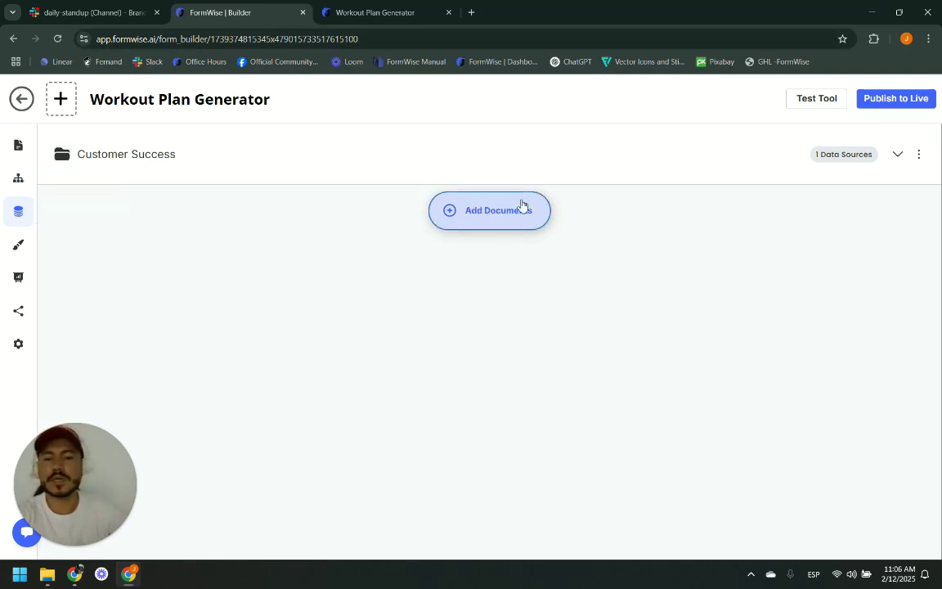
click(888, 156)
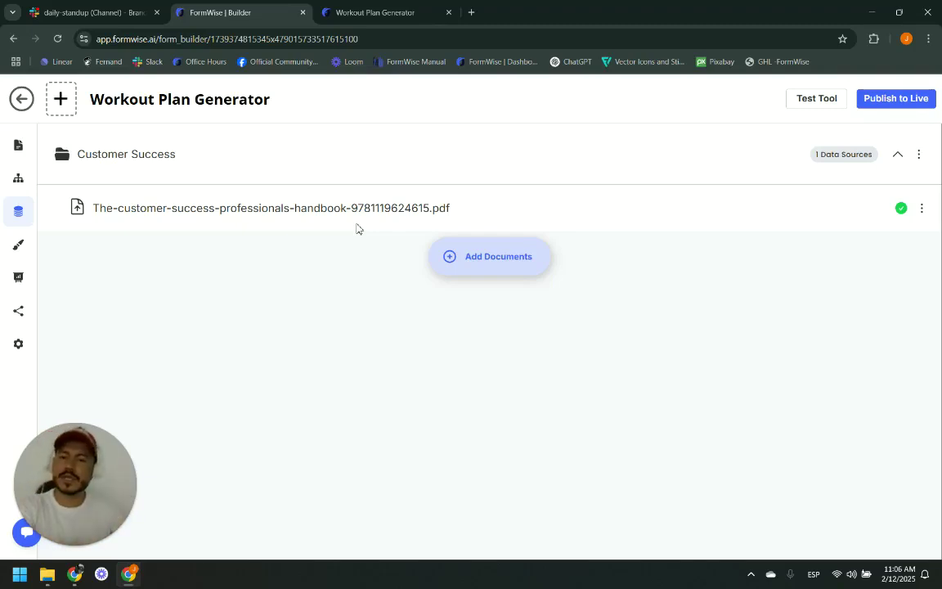
Look over the tool's Theme settings, then go to its Responses page.
click(19, 247)
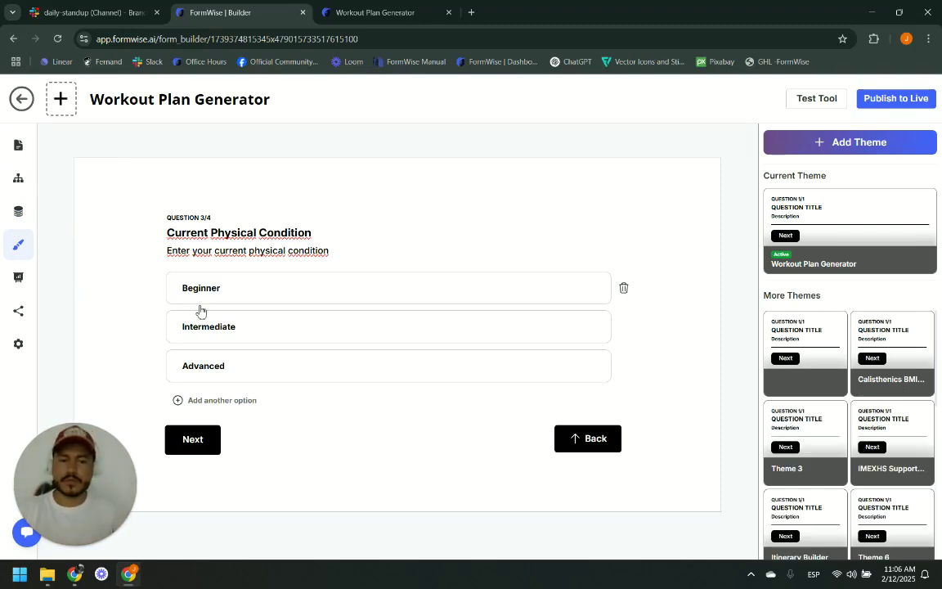
mouse_move(773, 265)
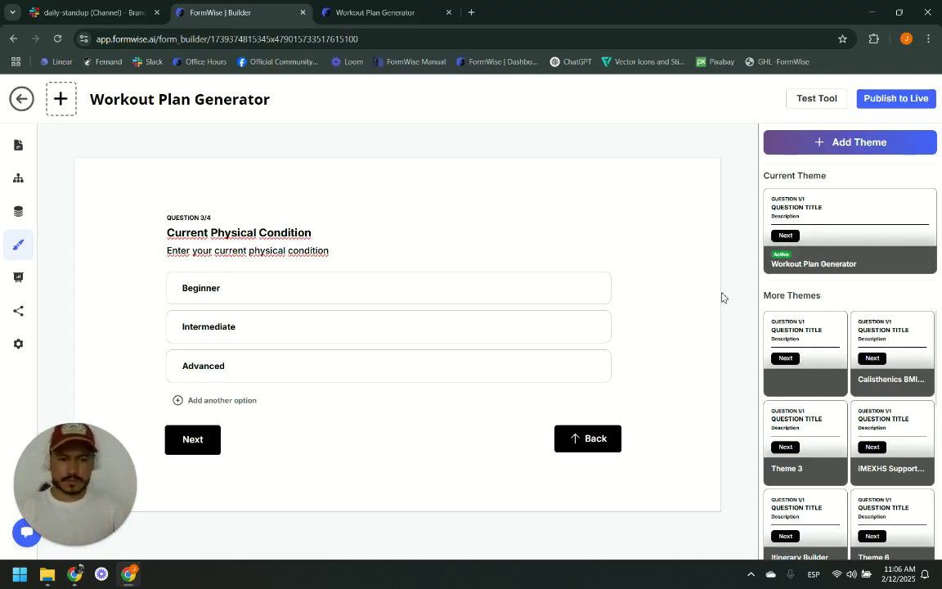
mouse_move(851, 204)
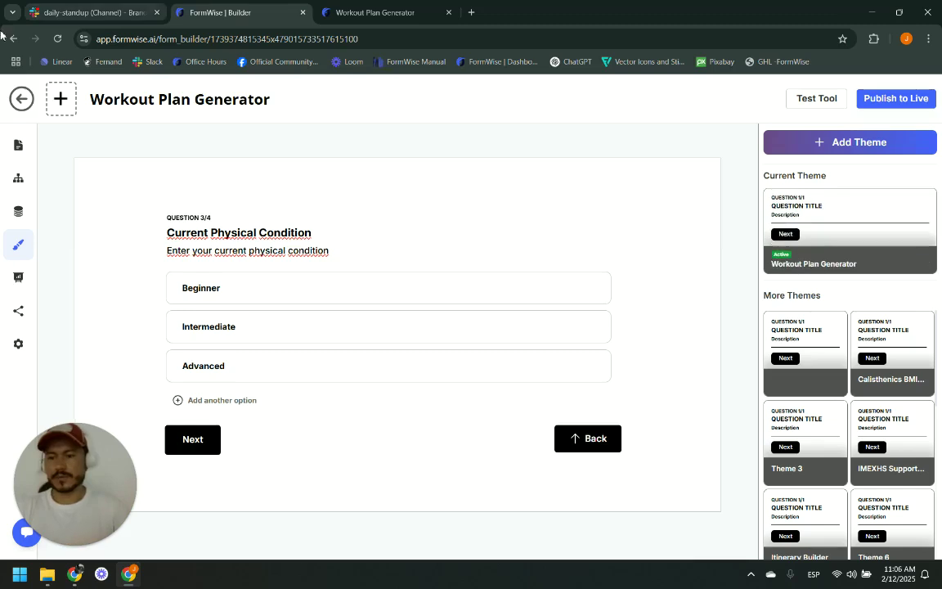
click(12, 276)
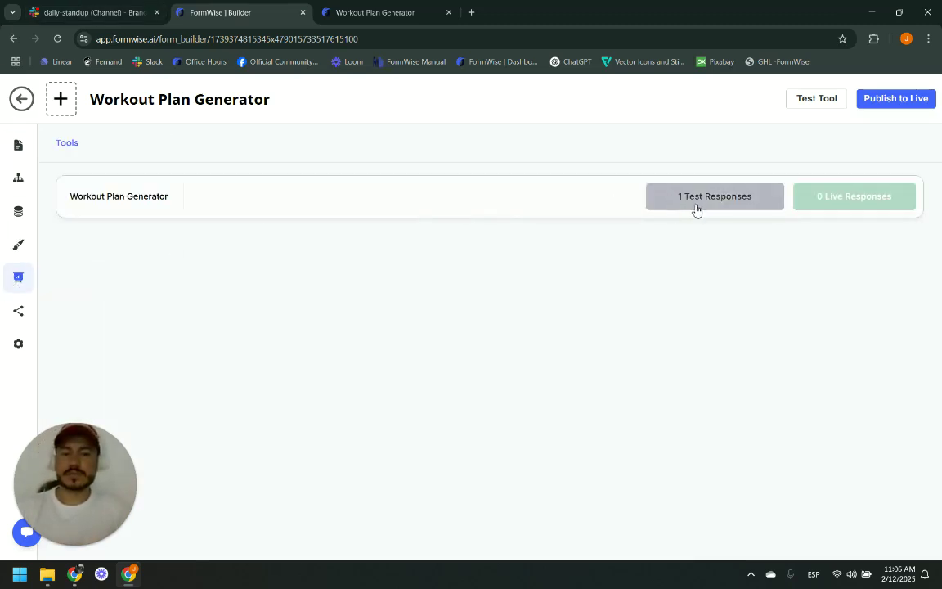
click(426, 9)
click(237, 12)
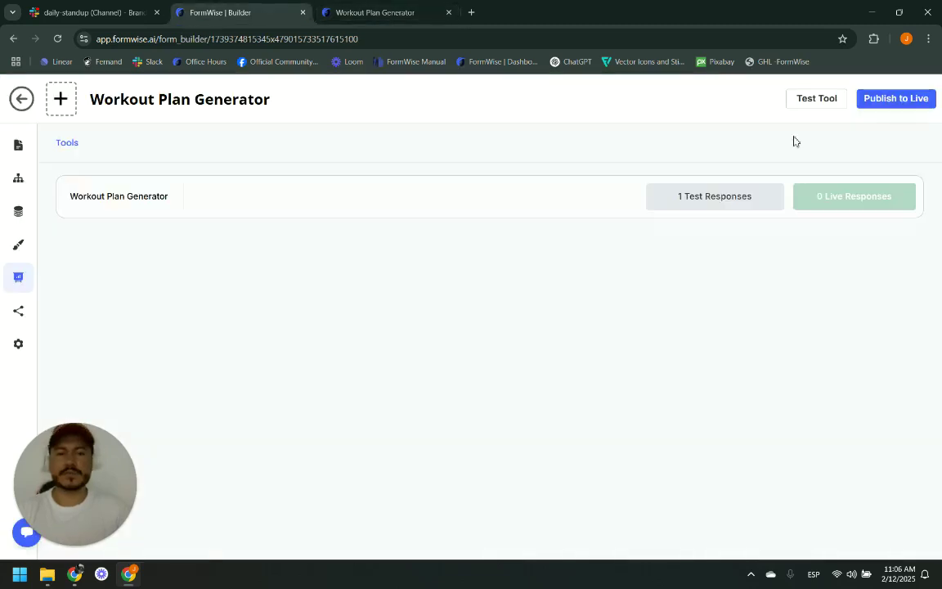
Review the Feb 12, 2025 11:04 am test response's workout table, then return to the overview.
click(737, 201)
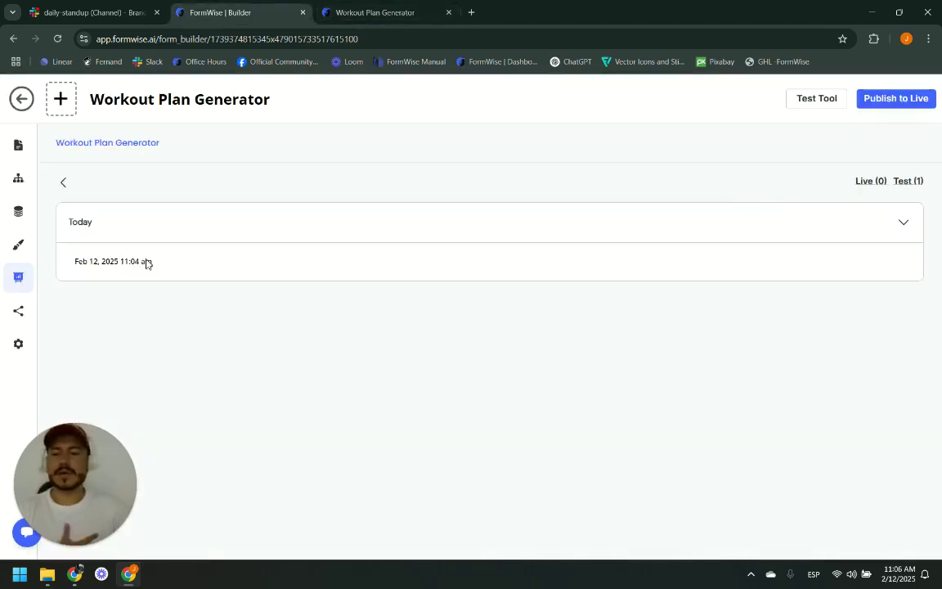
click(79, 264)
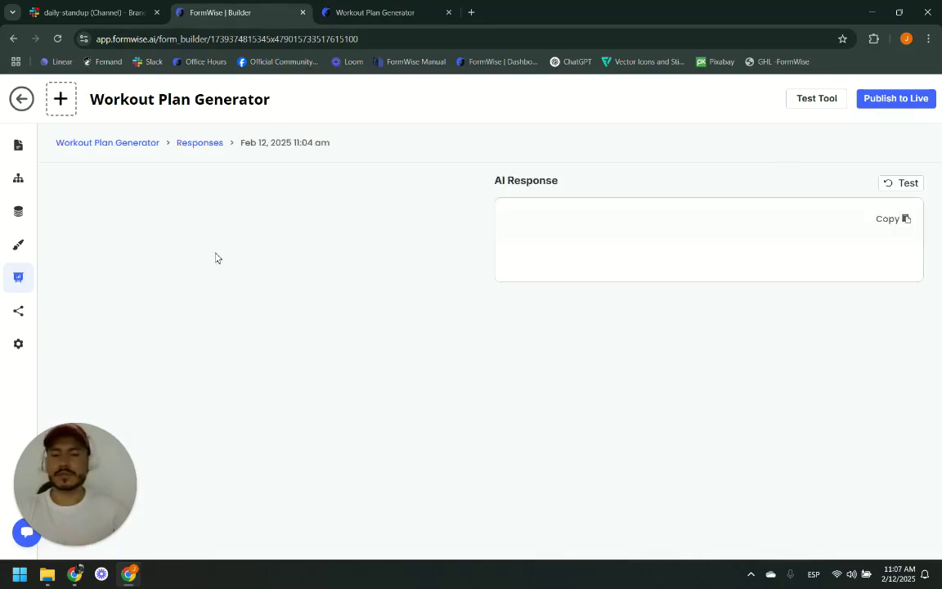
scroll(448, 312, down, 3)
scroll(847, 305, down, 2)
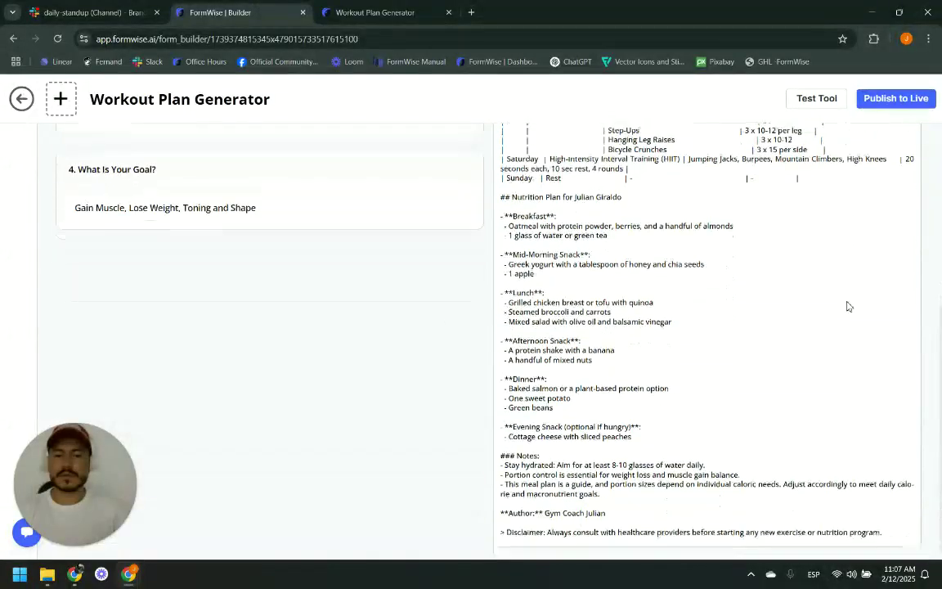
scroll(847, 305, up, 5)
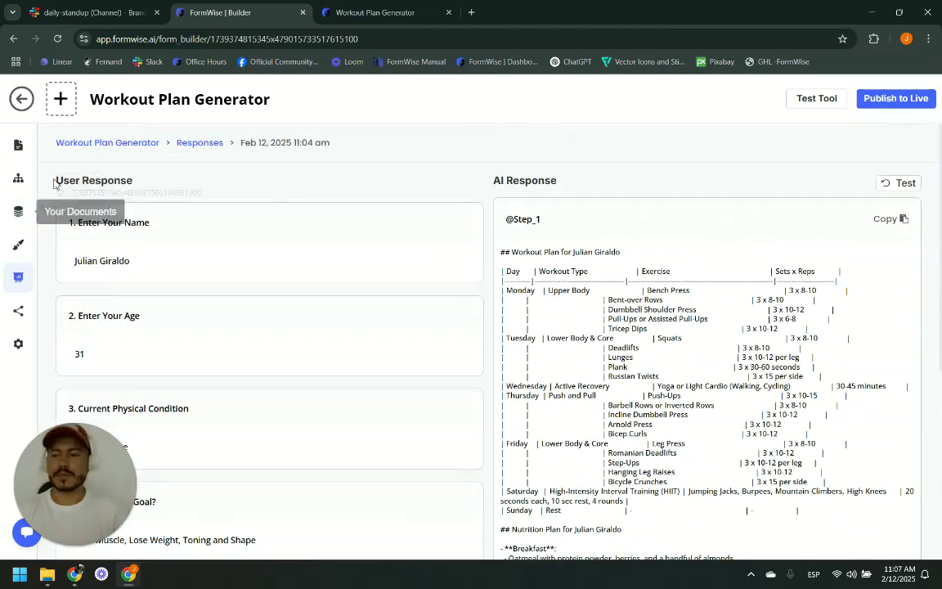
click(87, 144)
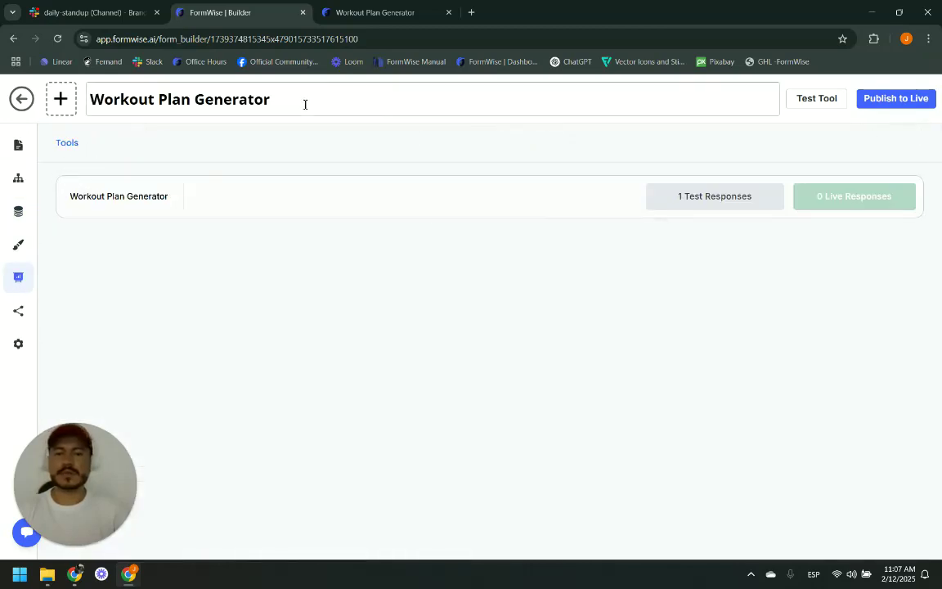
In the Share options, copy the iframe embed code and then the form's direct link.
click(13, 317)
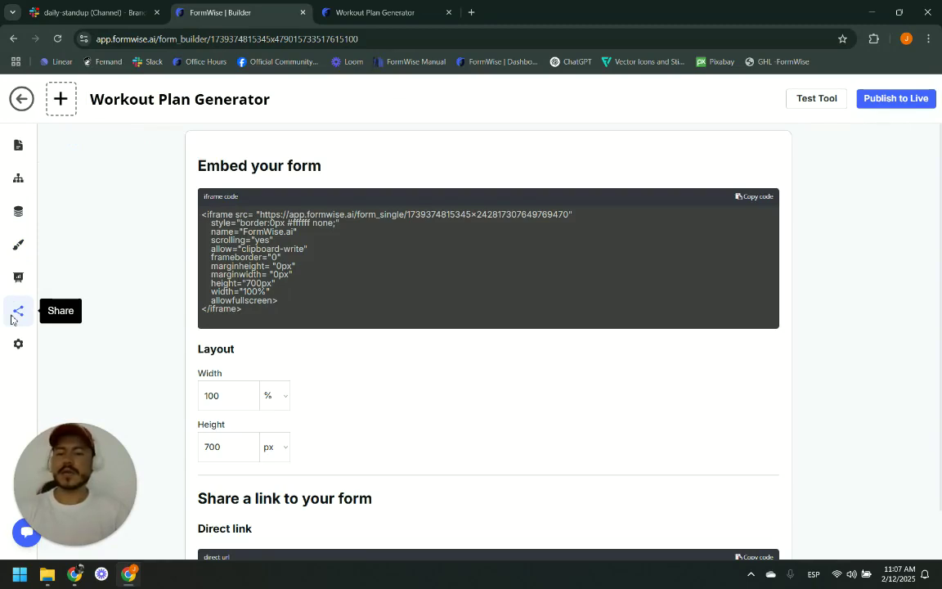
scroll(767, 473, down, 1)
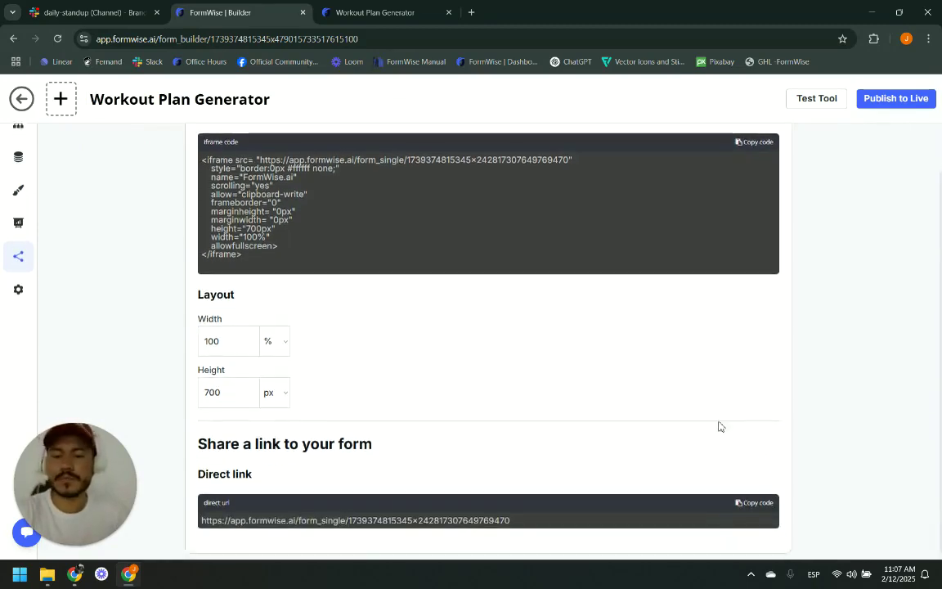
scroll(599, 392, up, 1)
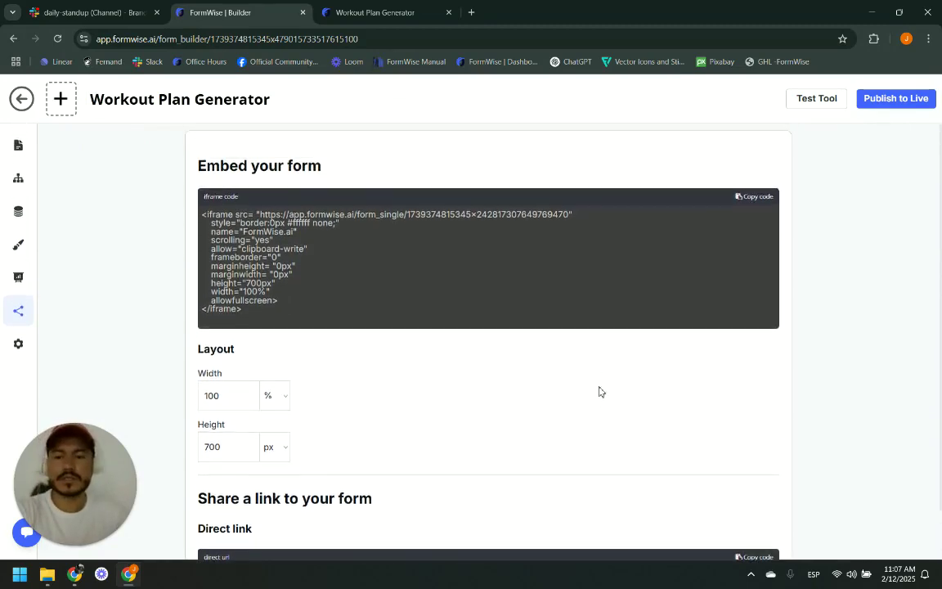
click(756, 197)
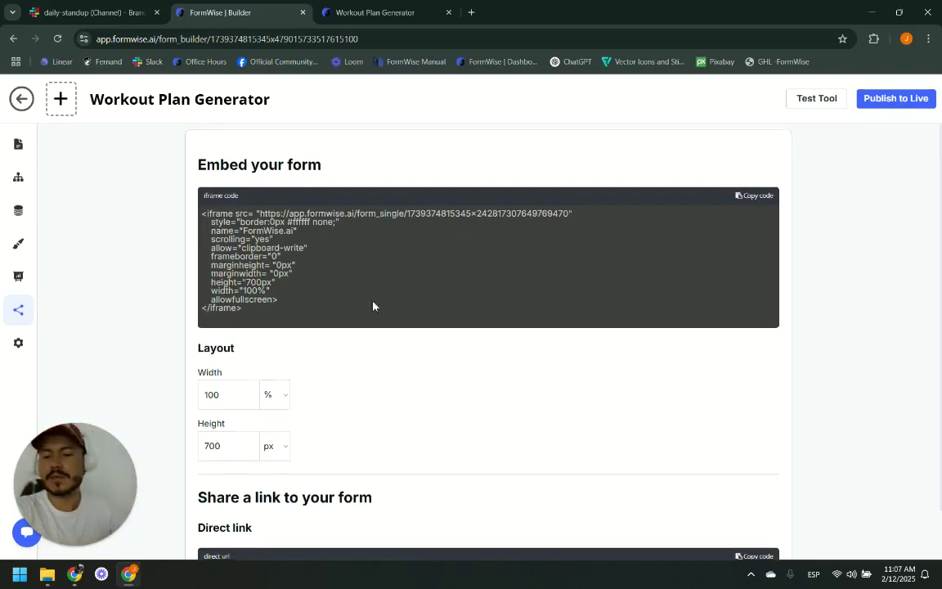
scroll(438, 389, down, 1)
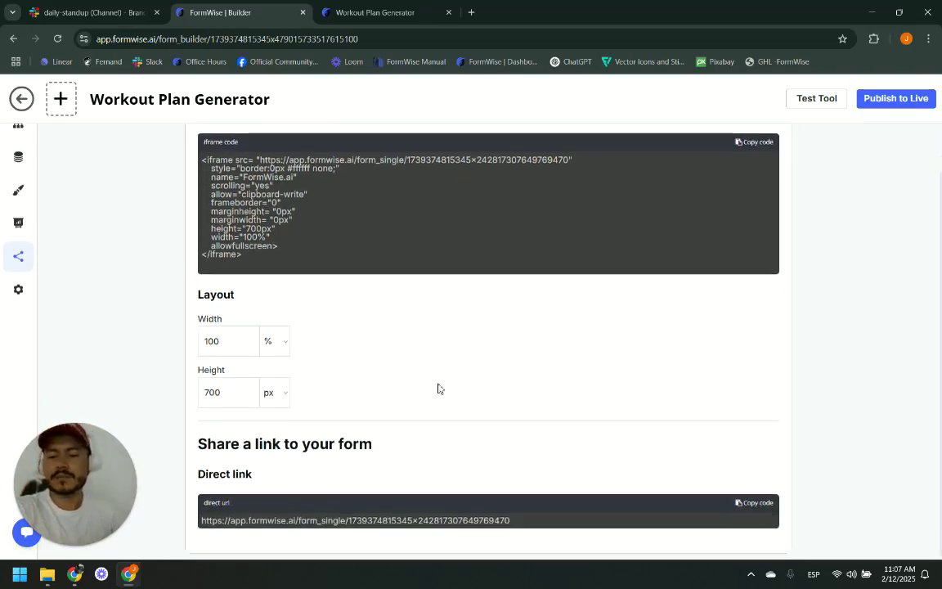
click(760, 506)
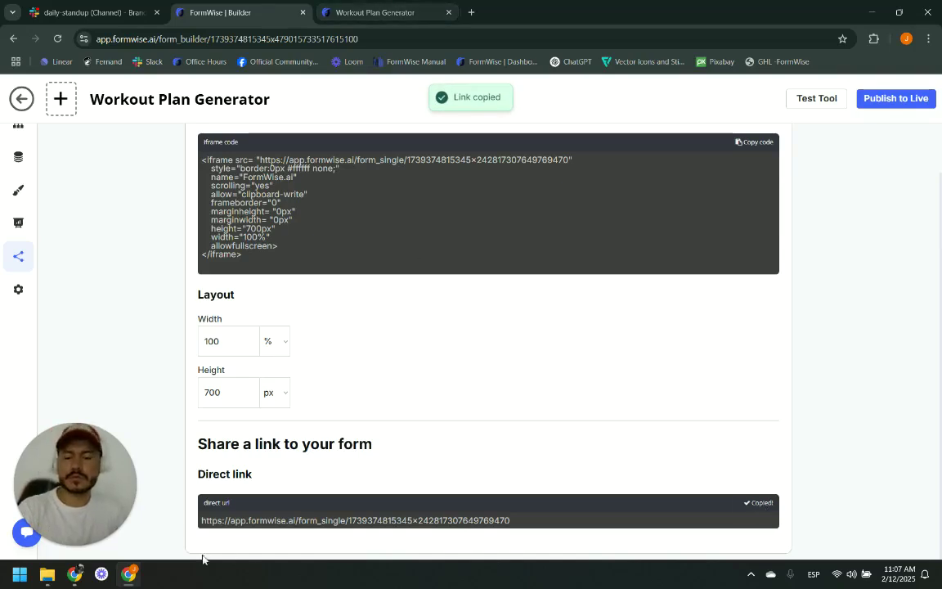
Load the copied direct link in a new tab, close it, and switch to the builder's Questions view.
click(374, 10)
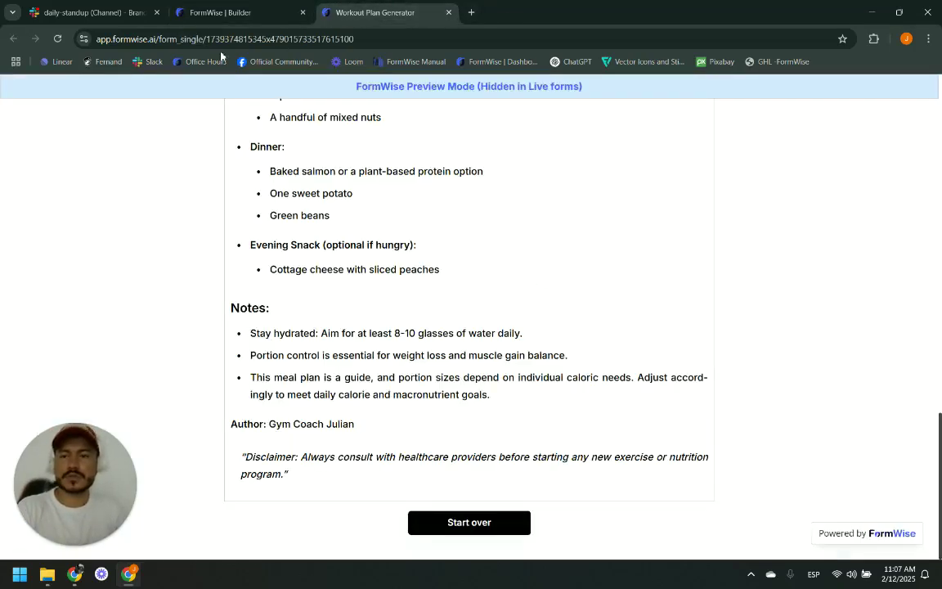
click(470, 13)
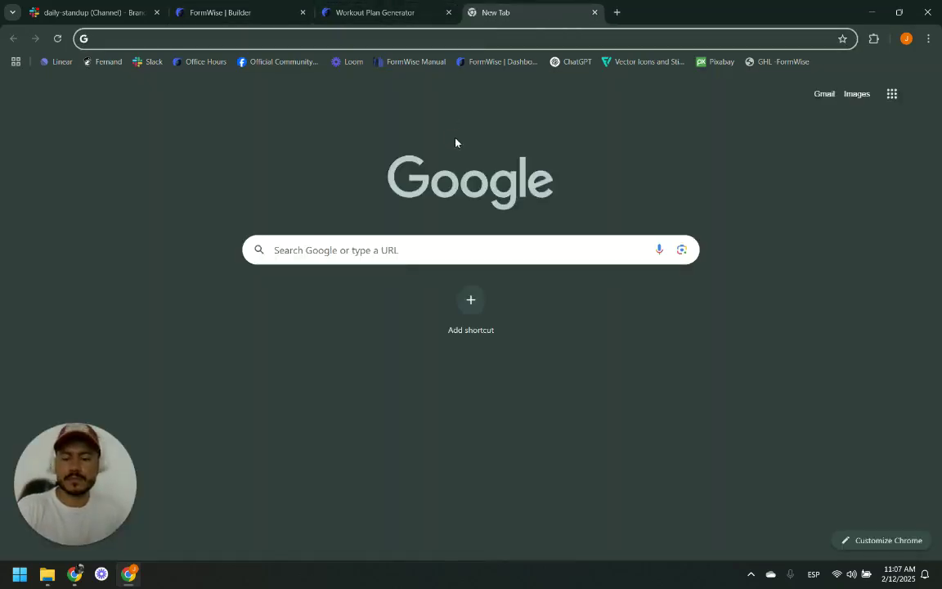
key(ctrl+v)
key(Return)
click(381, 6)
click(536, 6)
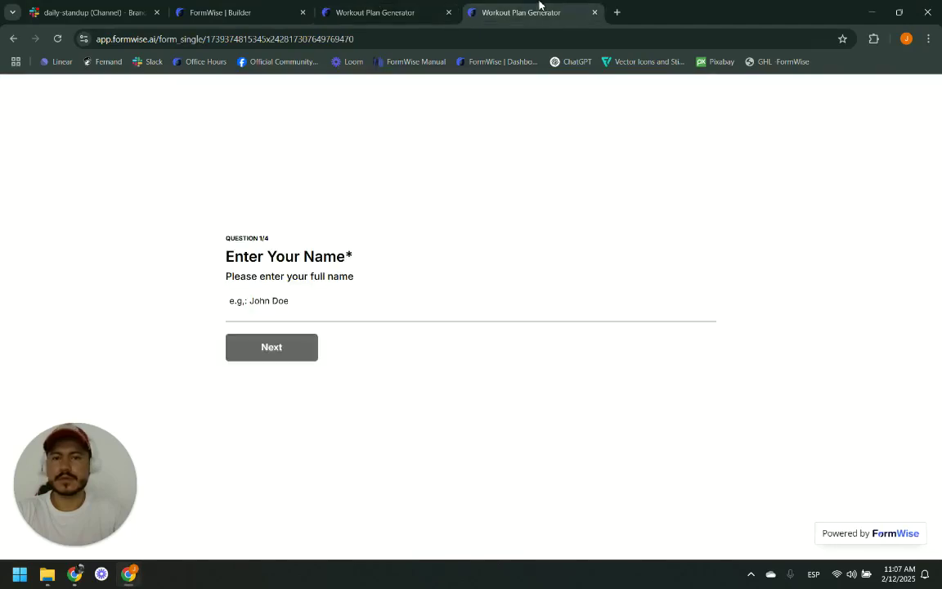
click(595, 12)
click(229, 12)
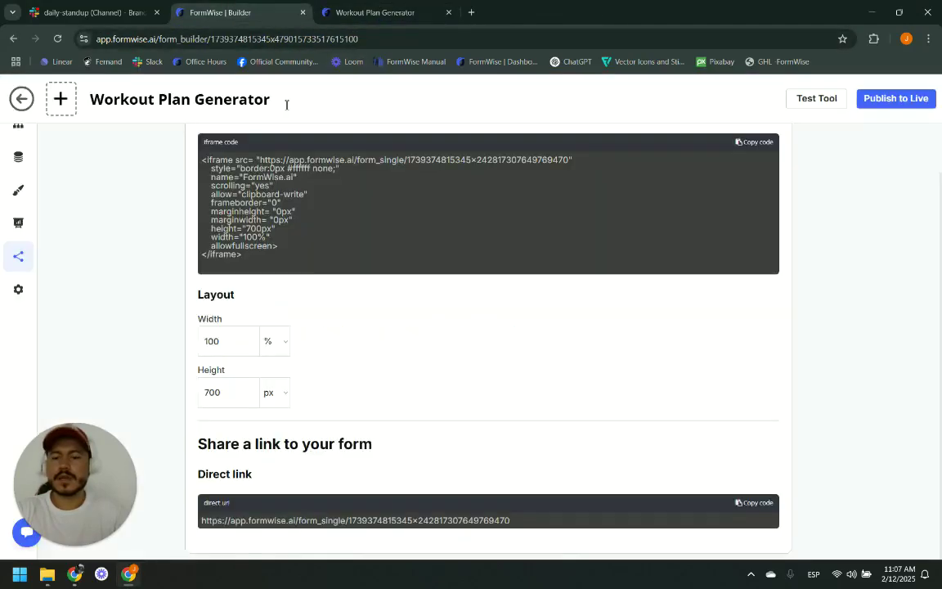
scroll(15, 174, up, 1)
click(14, 146)
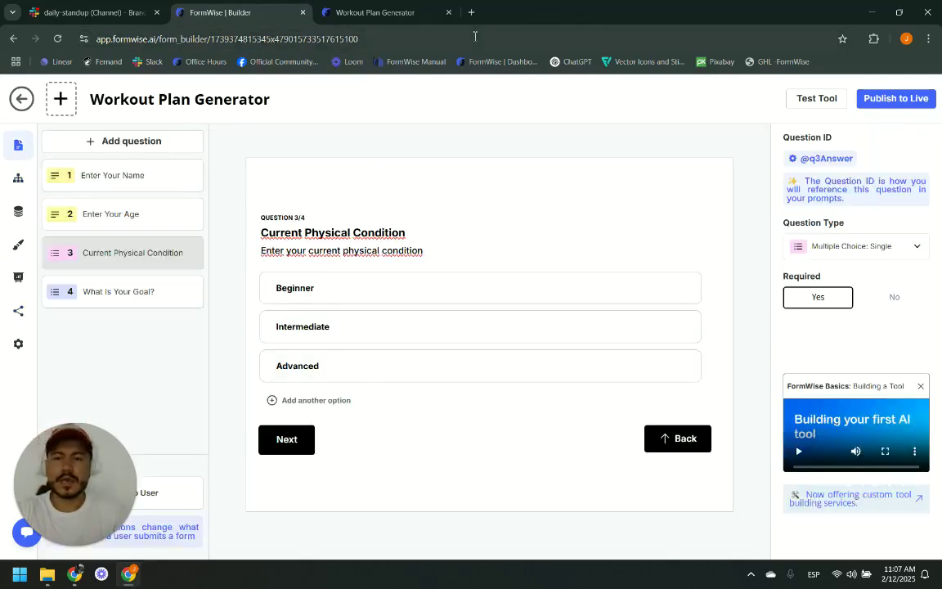
Load the direct link again in another new tab, then return to the question editor.
click(418, 11)
click(472, 12)
key(ctrl+v)
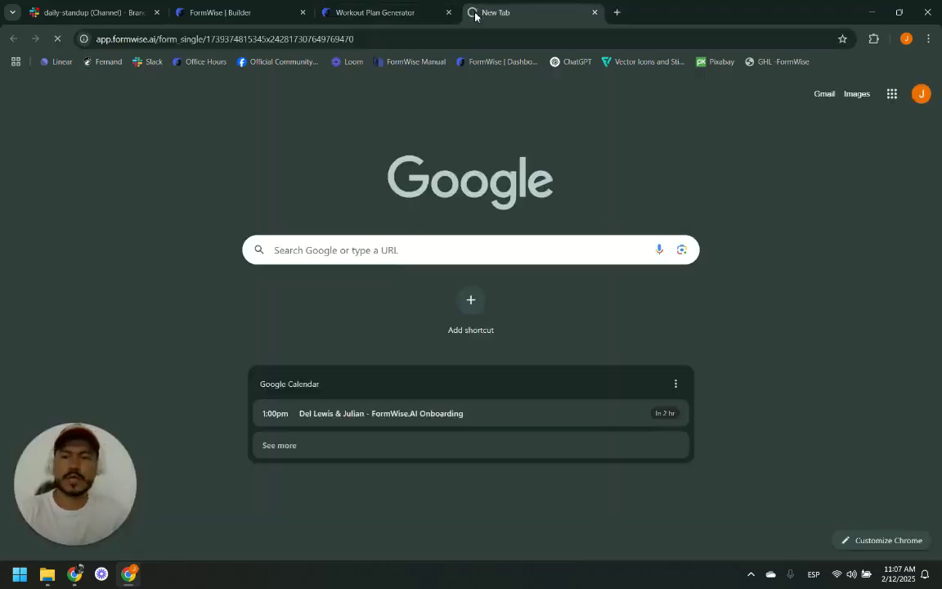
key(Return)
click(406, 8)
click(220, 11)
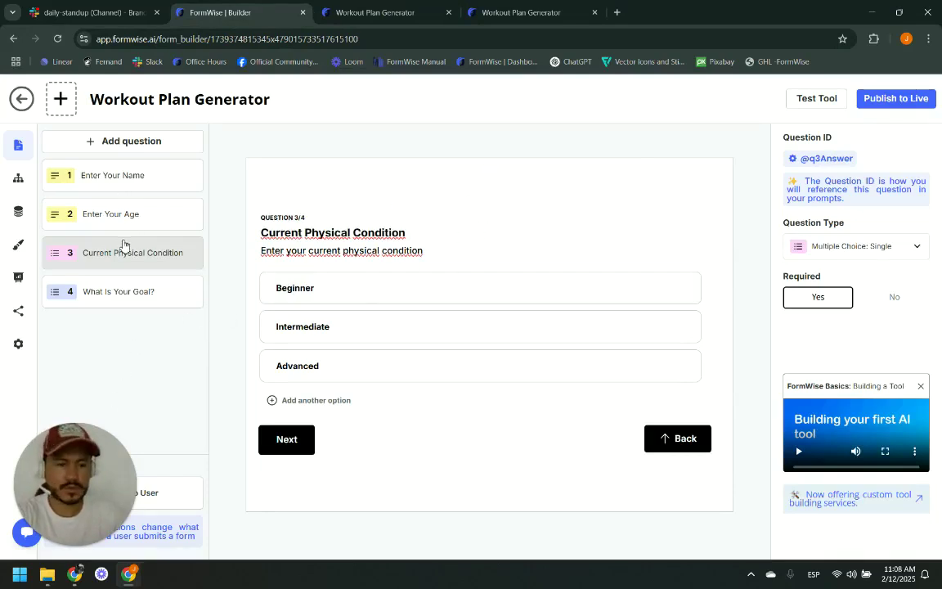
Set Display Style to Single-Page, publish, and try the form in a preview tab.
click(18, 343)
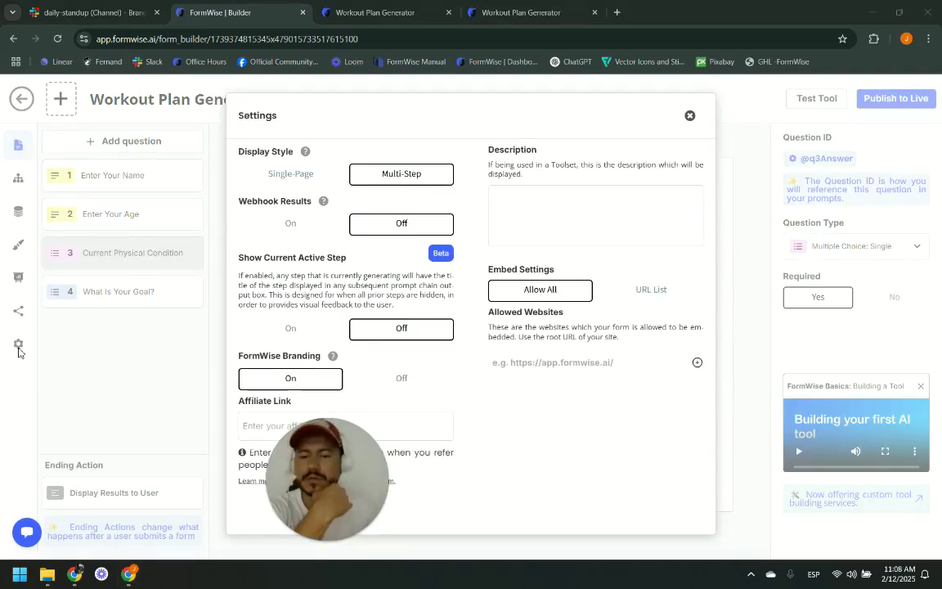
click(293, 172)
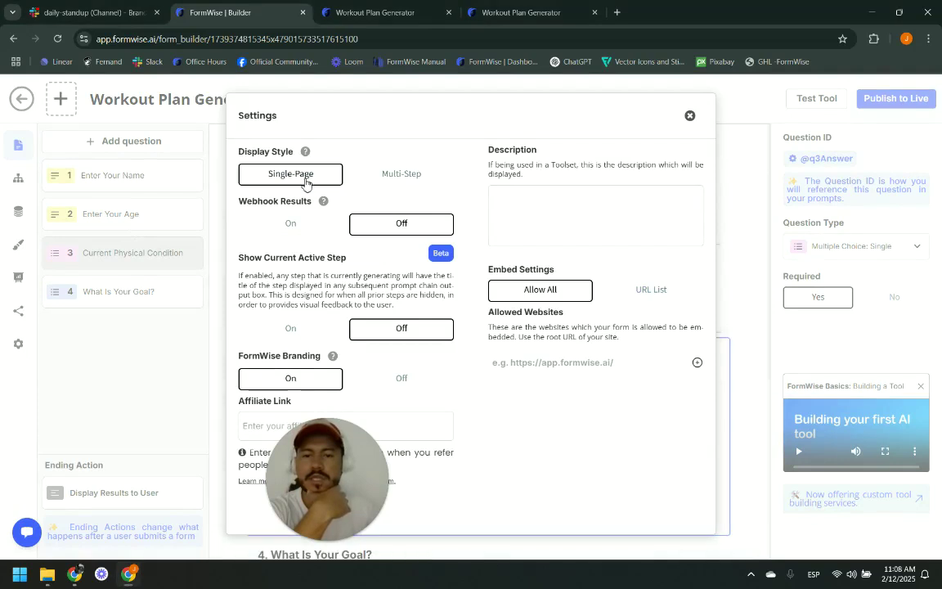
click(425, 176)
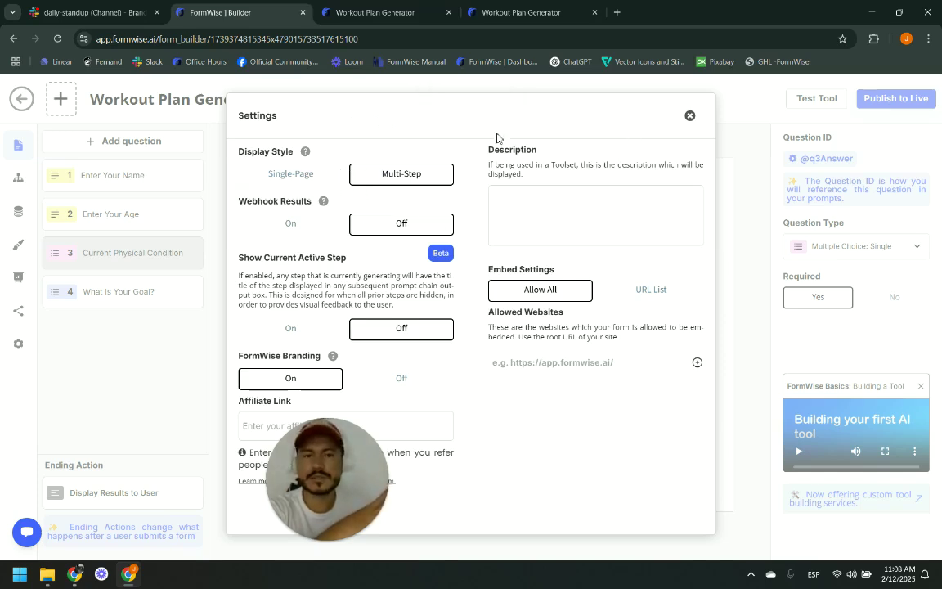
click(292, 182)
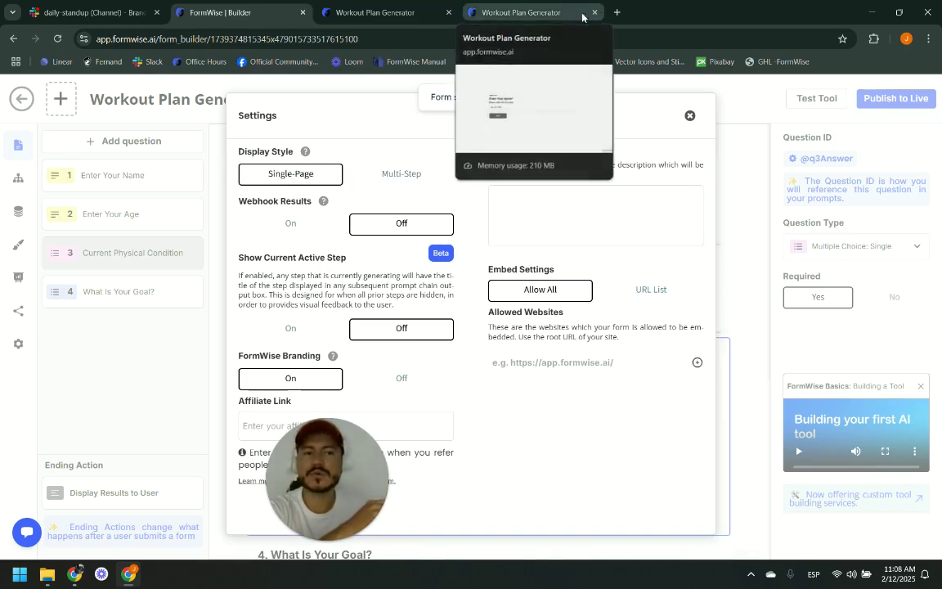
click(690, 117)
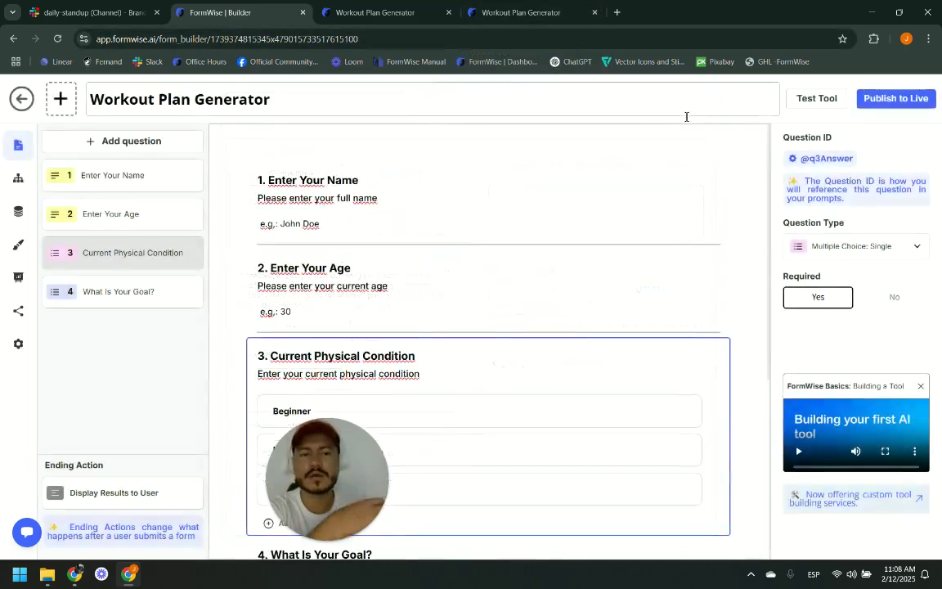
click(594, 16)
click(821, 102)
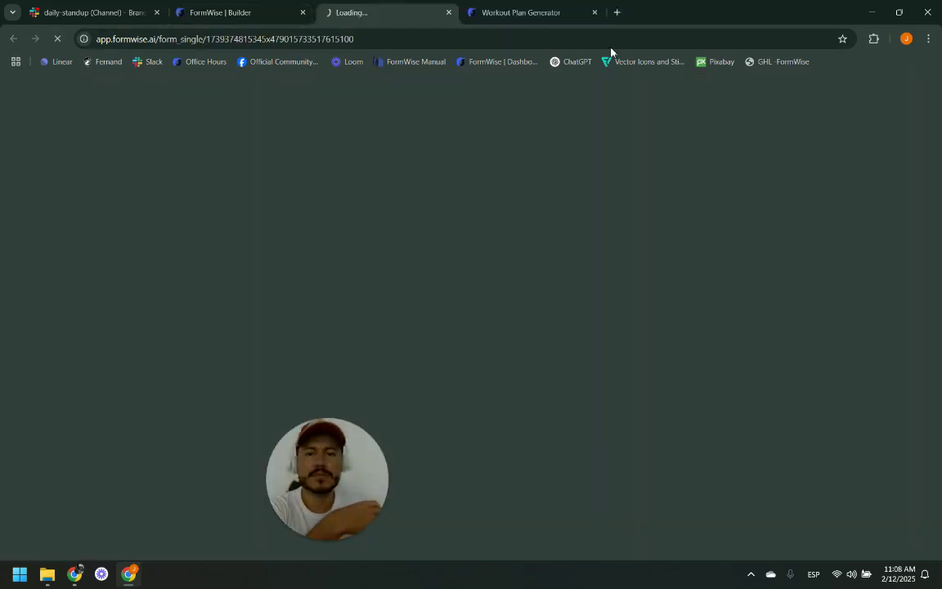
click(594, 13)
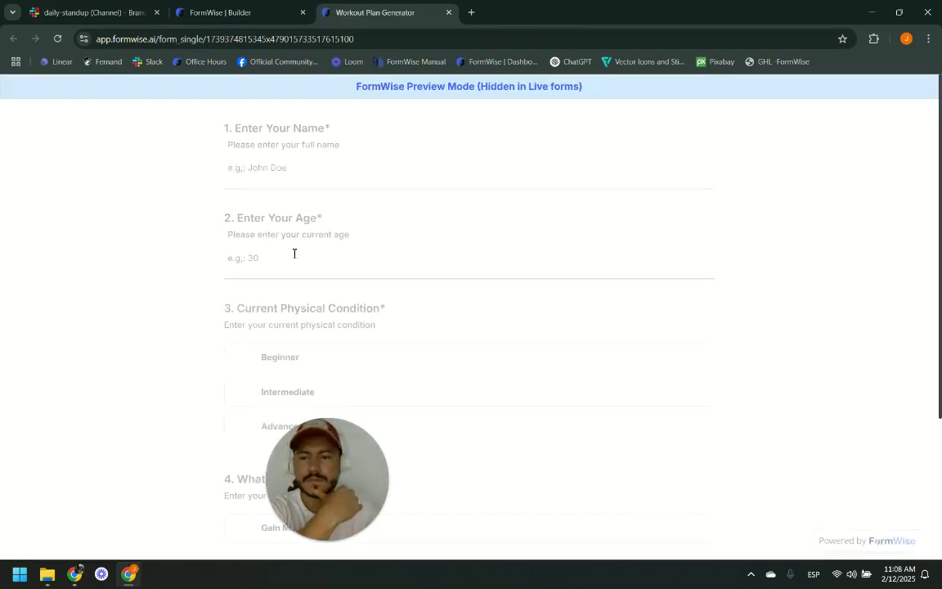
scroll(489, 235, down, 3)
scroll(492, 240, up, 3)
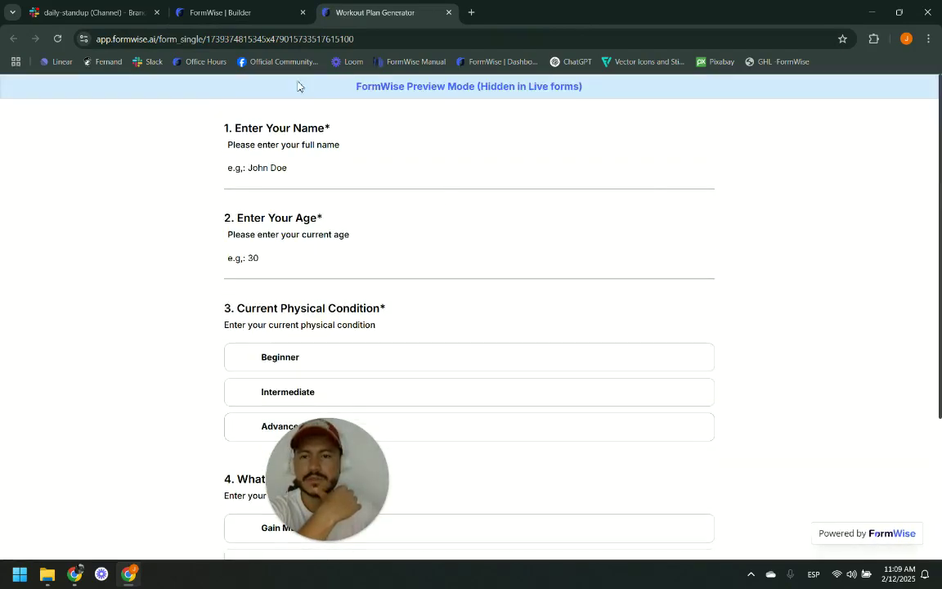
click(226, 11)
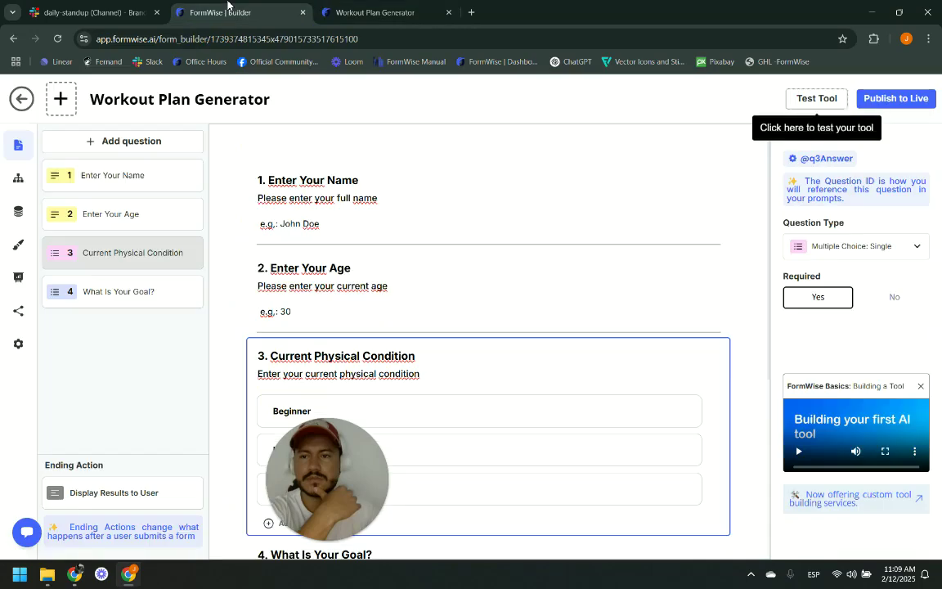
Restore the Multi-Step display style, check it in the preview, then close that tab.
click(17, 343)
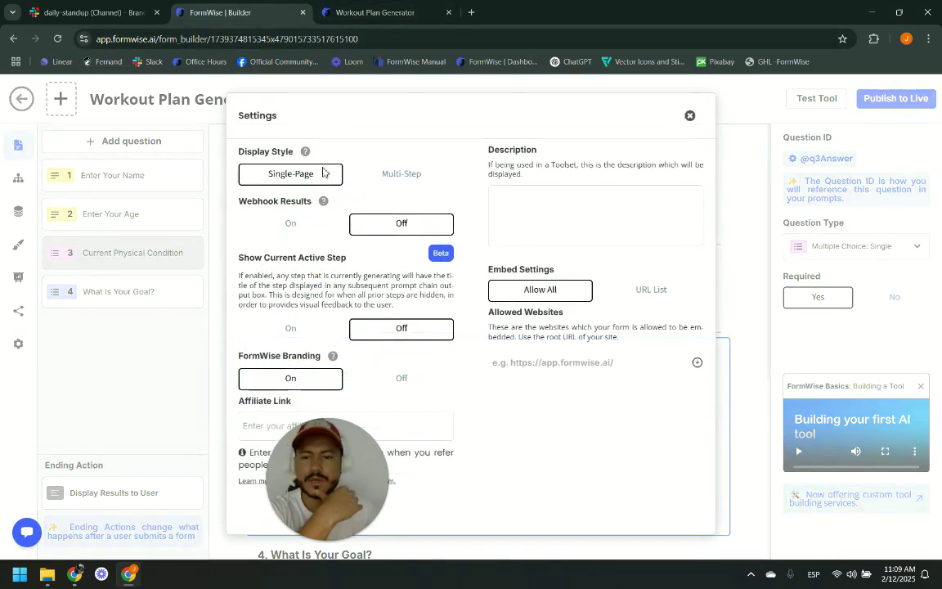
click(419, 177)
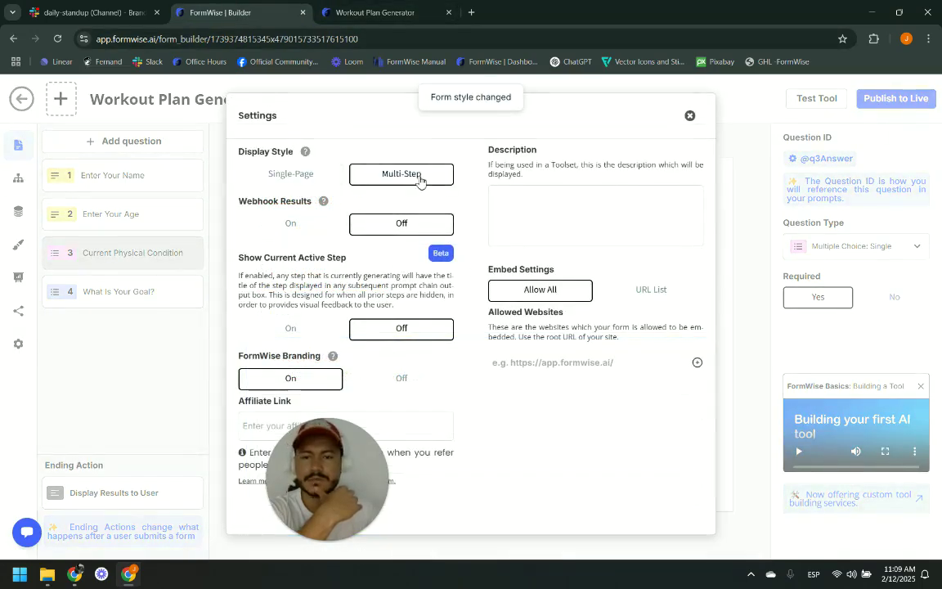
click(690, 117)
click(413, 11)
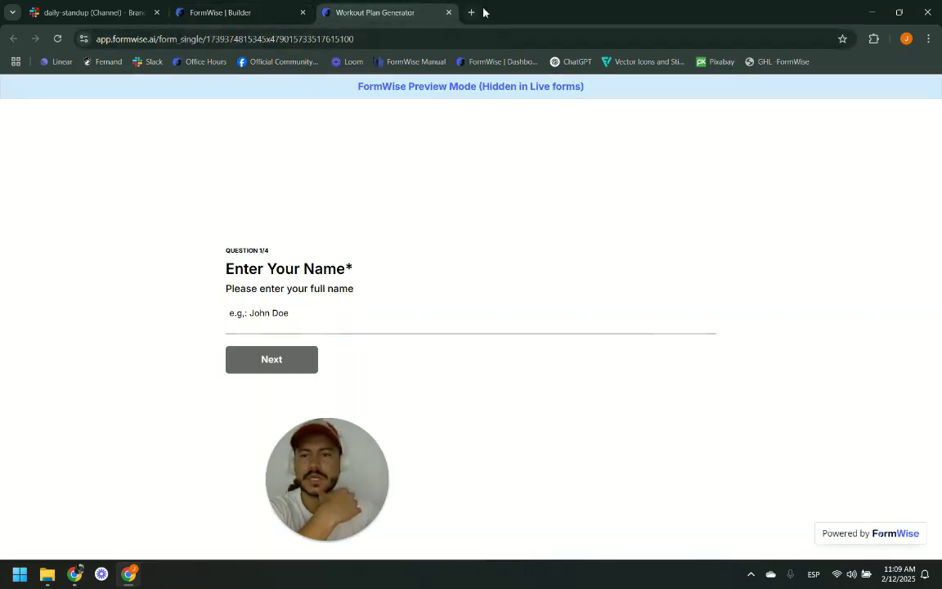
click(448, 13)
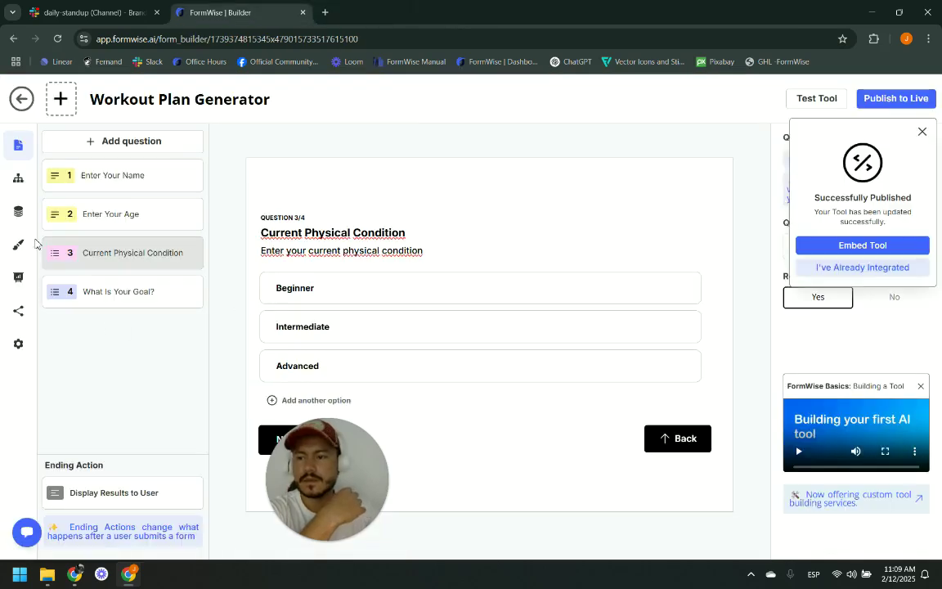
Search the icon library for 'Fitness' and set a fitness icon as the Workout Plan Generator's form icon.
click(19, 214)
click(17, 180)
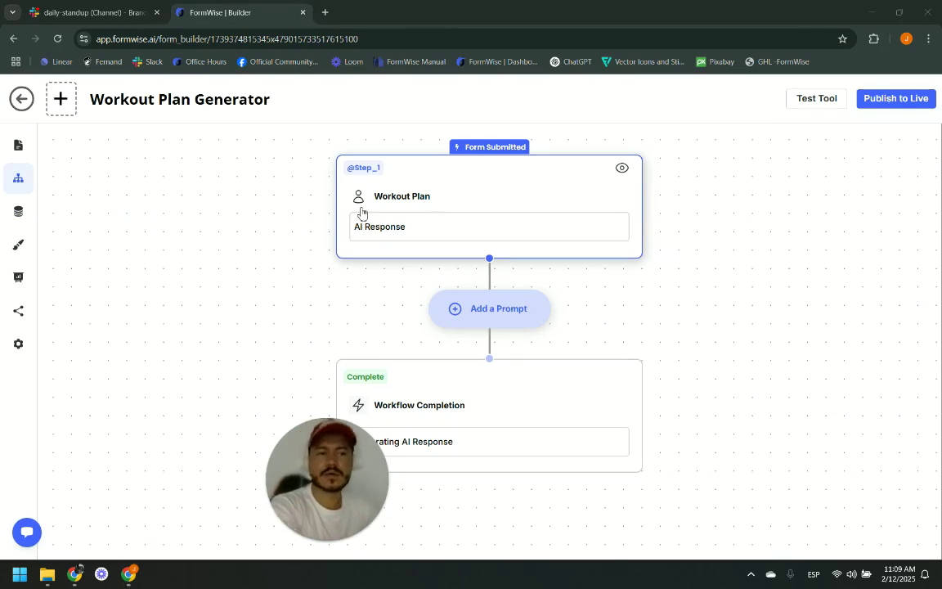
click(64, 102)
click(358, 224)
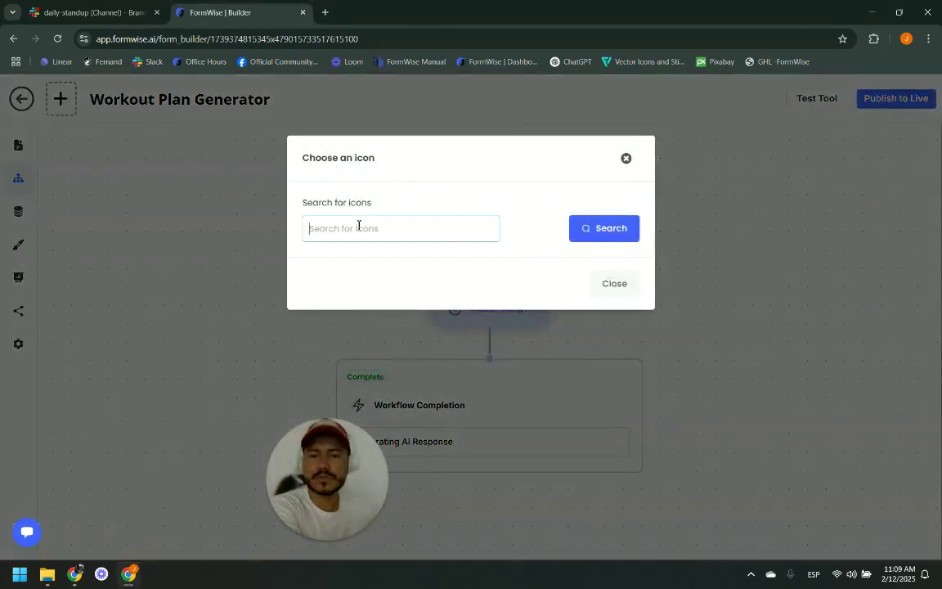
text(Fi)
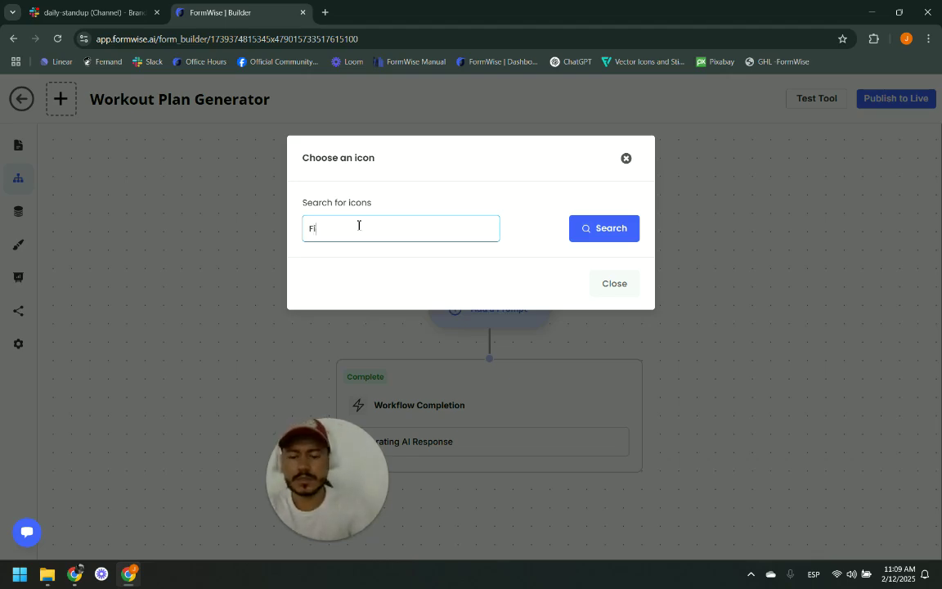
text(tness)
key(Return)
click(322, 242)
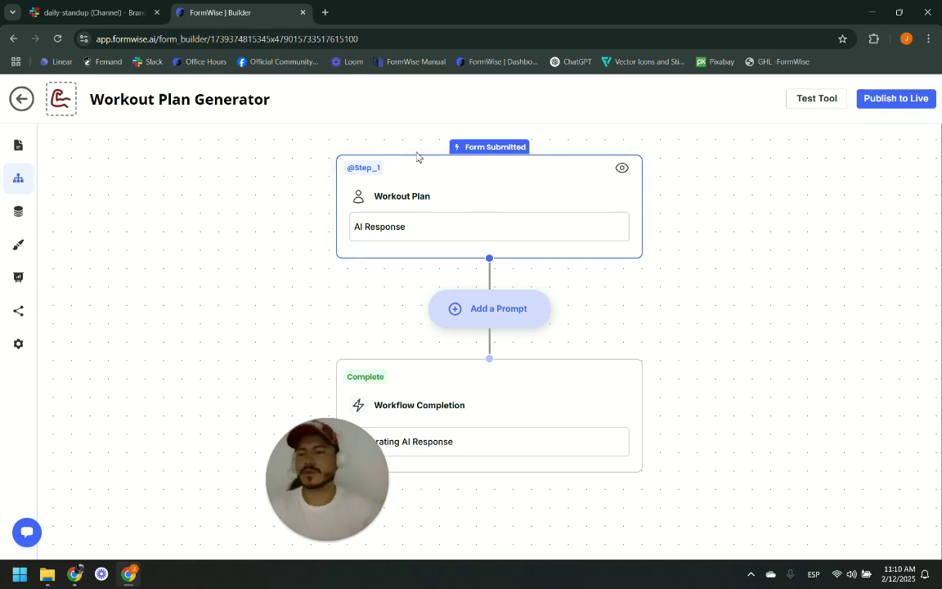
click(18, 145)
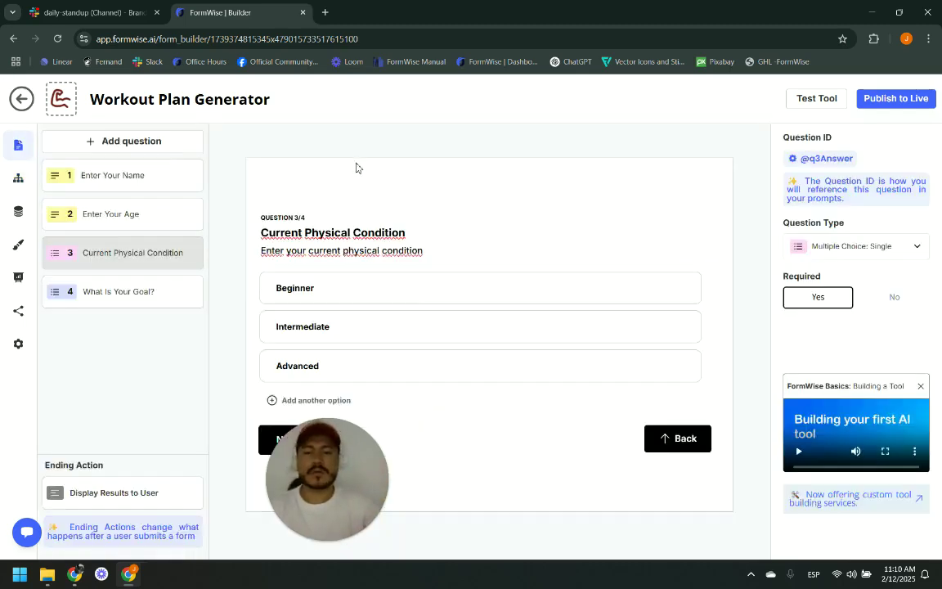
From the FormWise dashboard, generate a new AI-built smart form from the description 'Workout plan generator'.
click(325, 12)
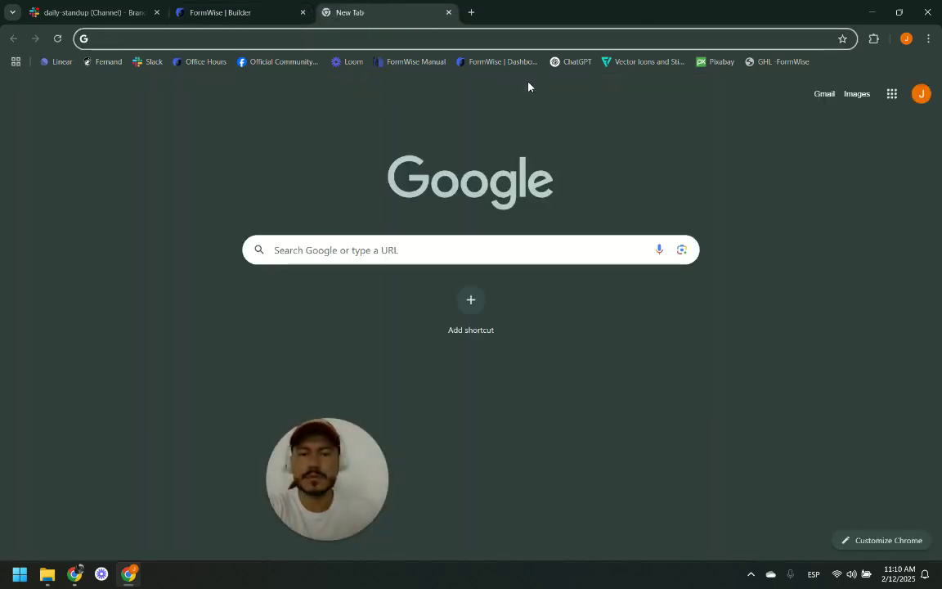
click(501, 62)
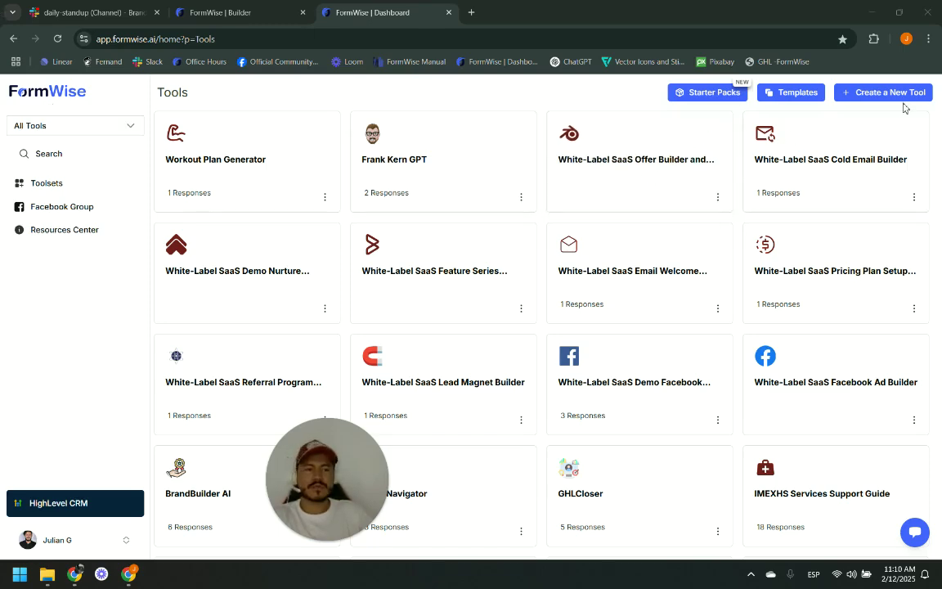
click(869, 93)
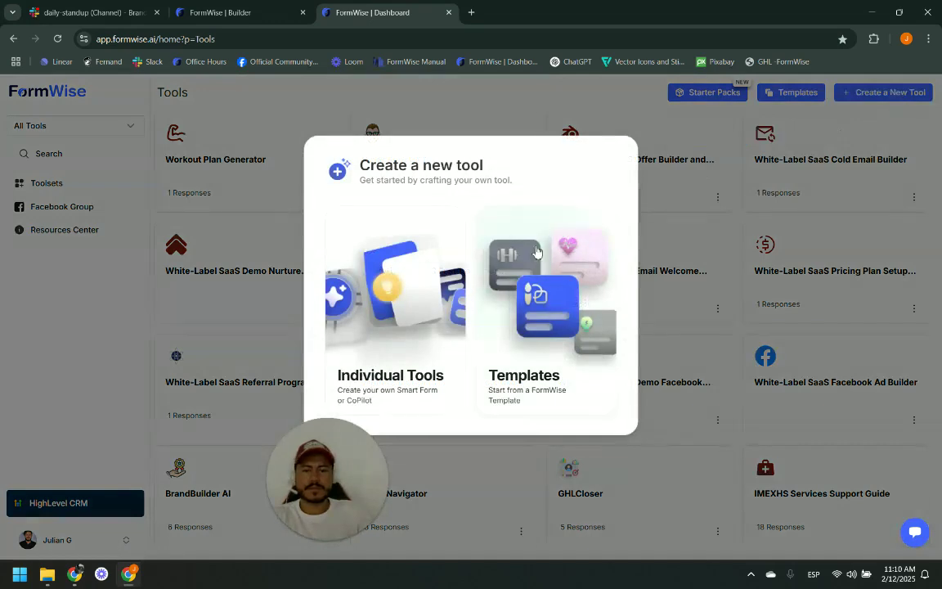
click(389, 270)
click(547, 299)
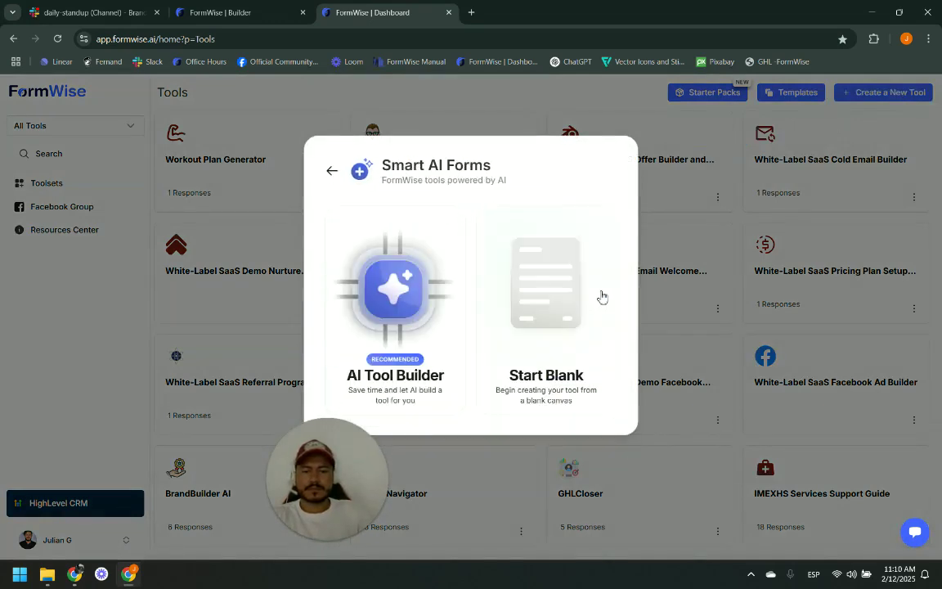
click(393, 292)
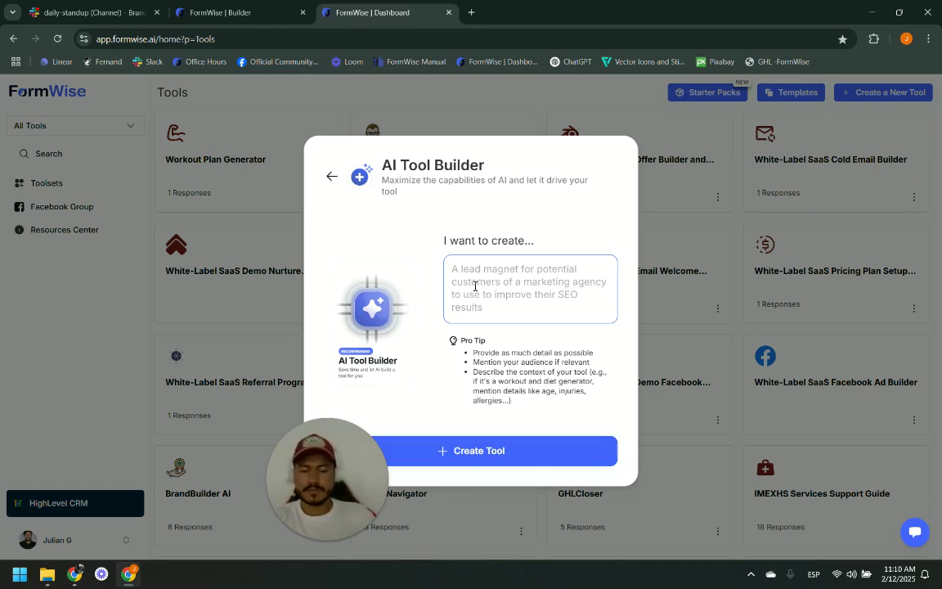
text(Workout plan)
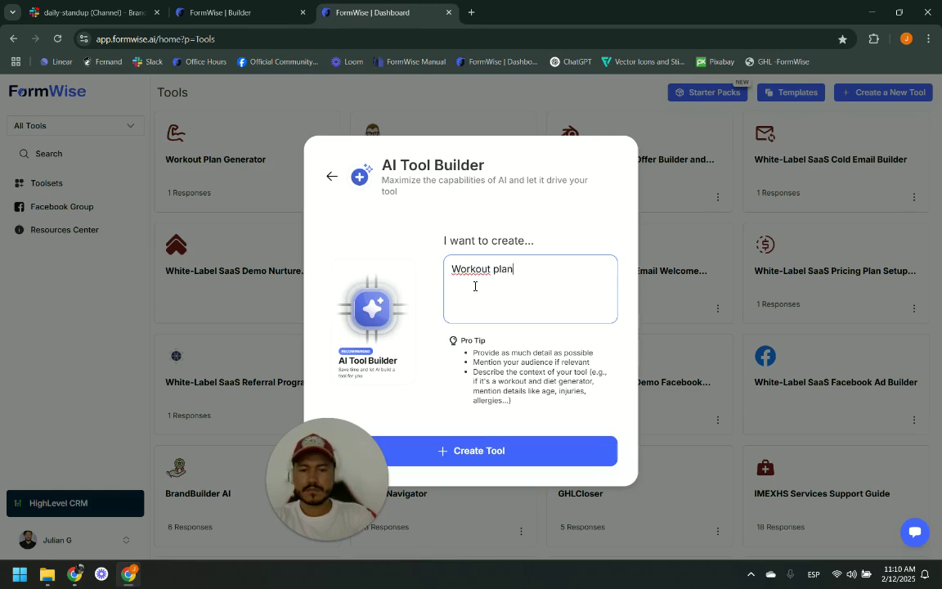
text( generator to do at home)
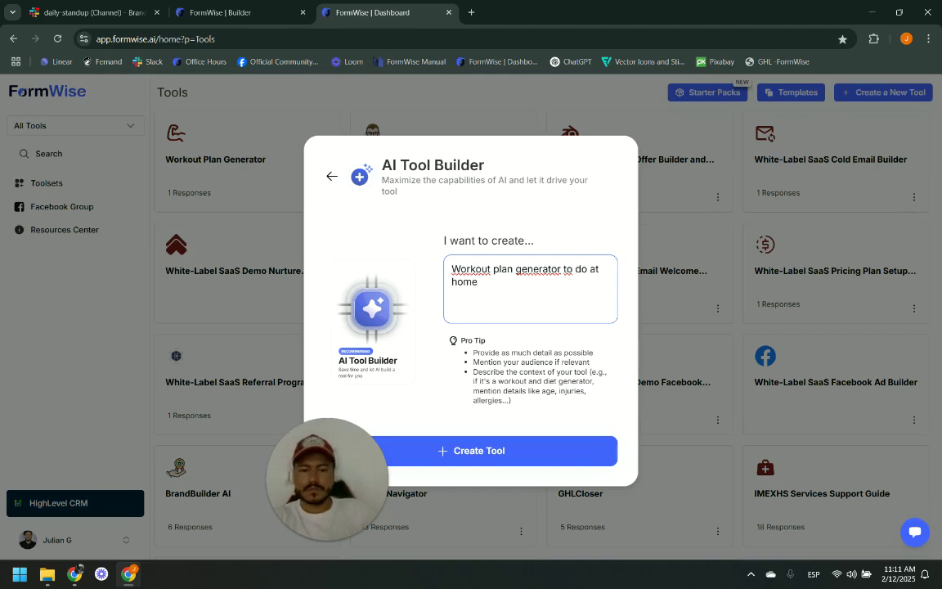
click(482, 452)
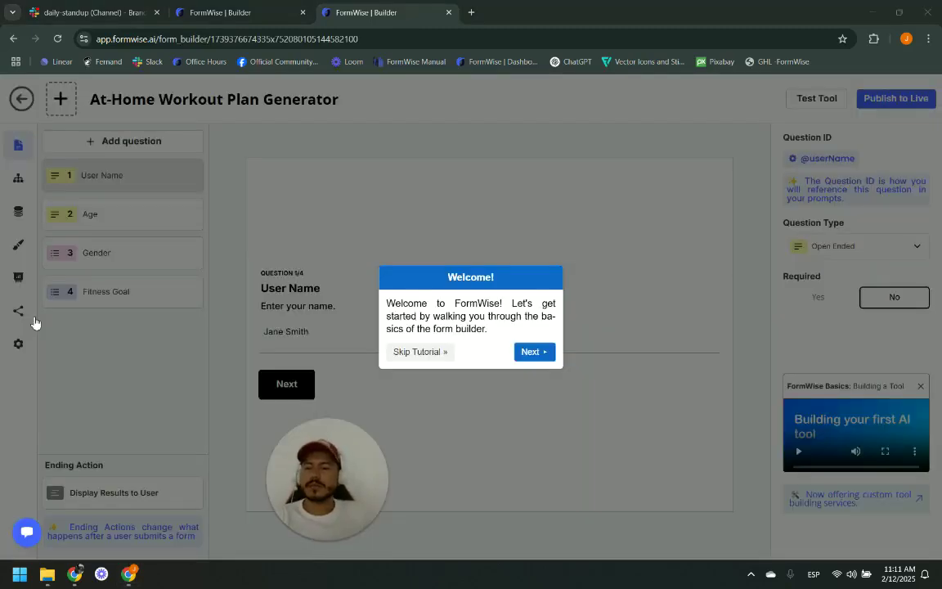
Skip the welcome tutorial and look through the Age, Gender and Fitness Goal questions.
click(421, 352)
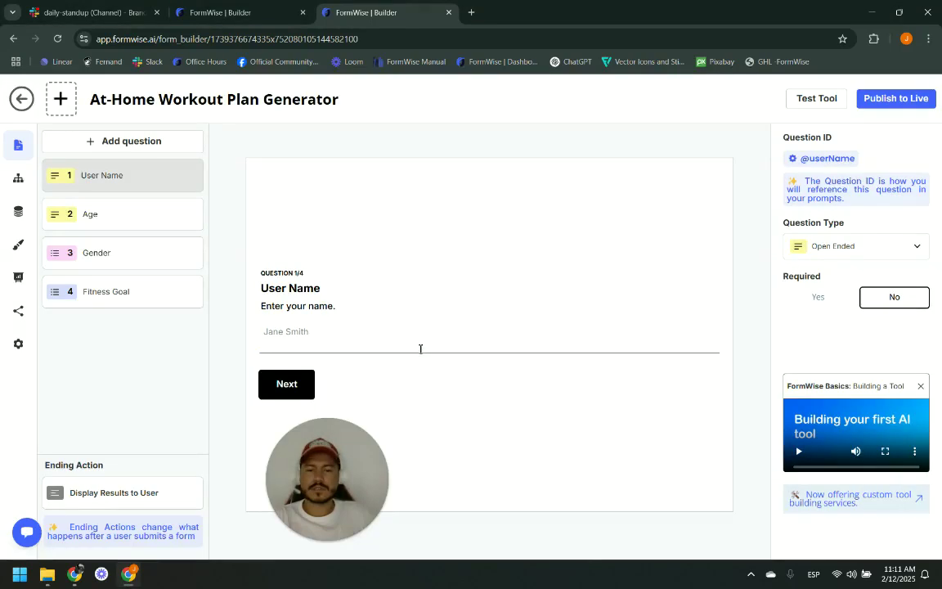
click(109, 209)
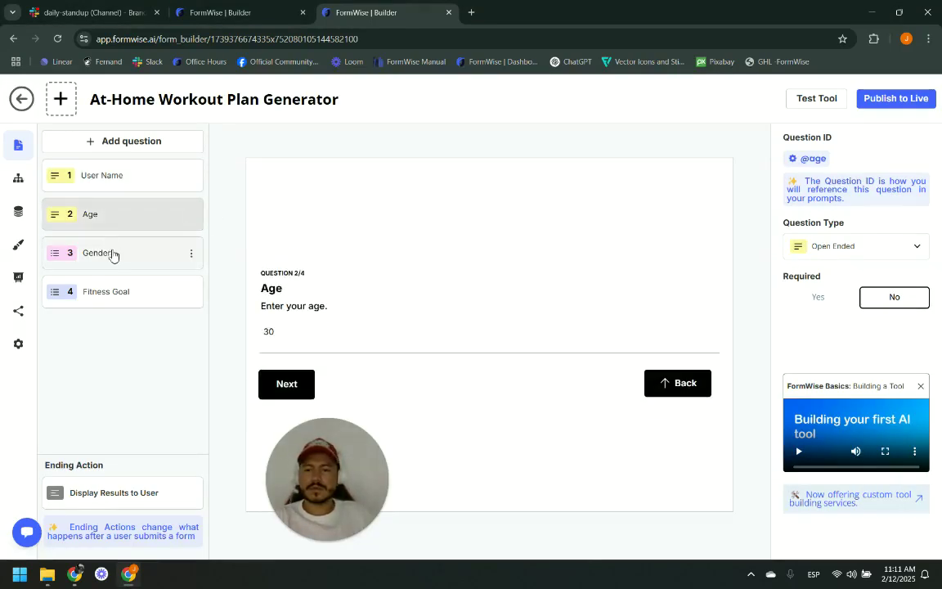
click(113, 254)
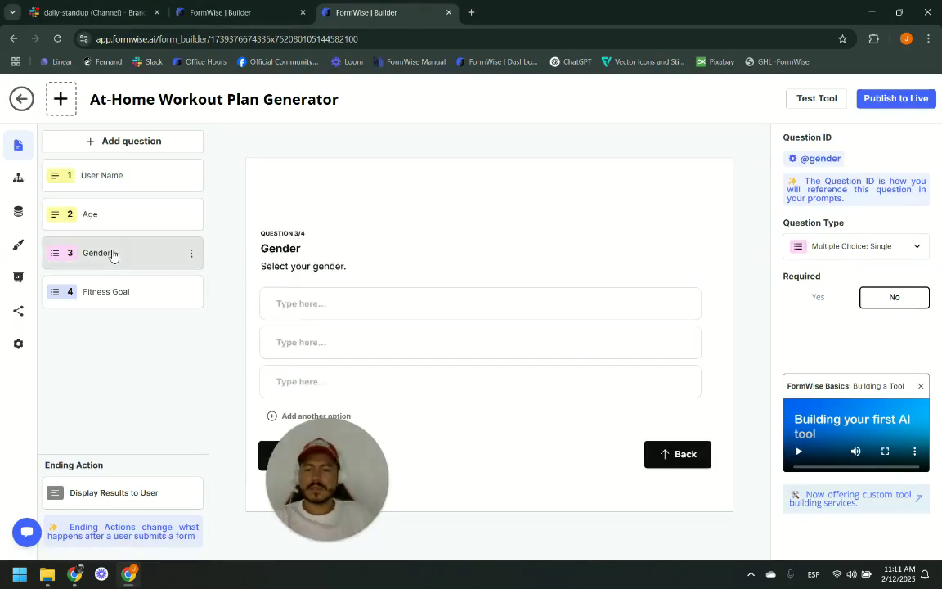
click(89, 290)
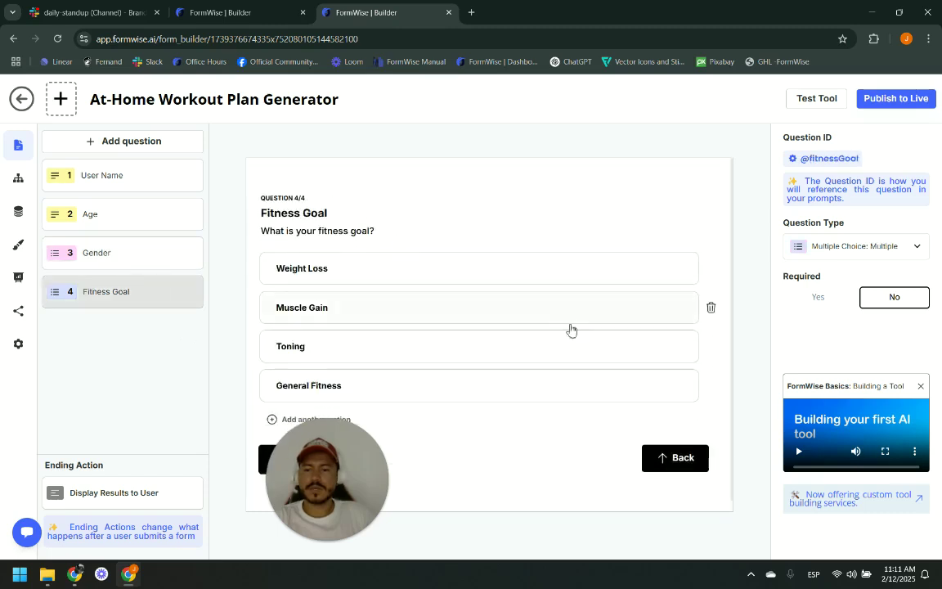
Scroll through the tool's prompt flow steps, then return to the questions list.
click(18, 178)
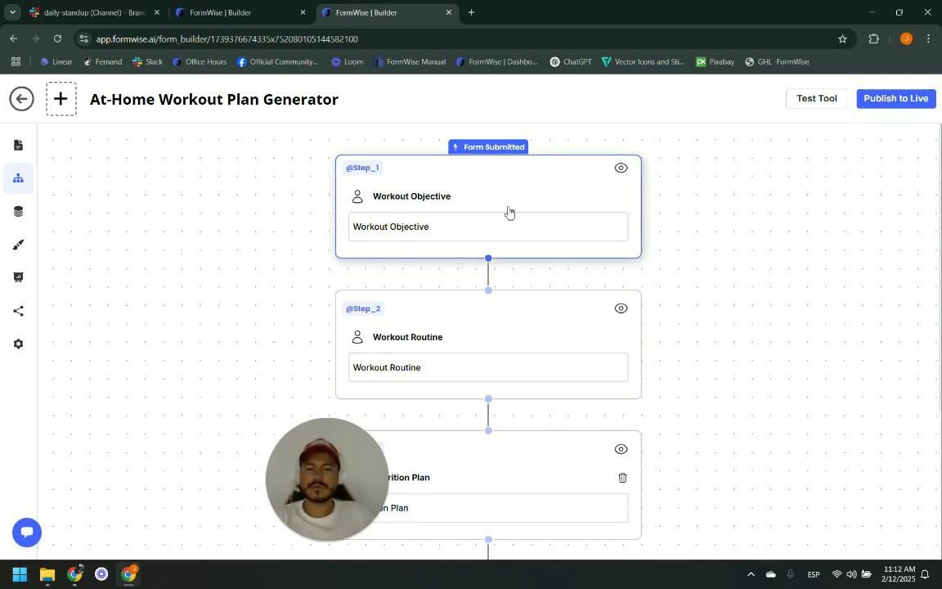
scroll(500, 343, down, 1)
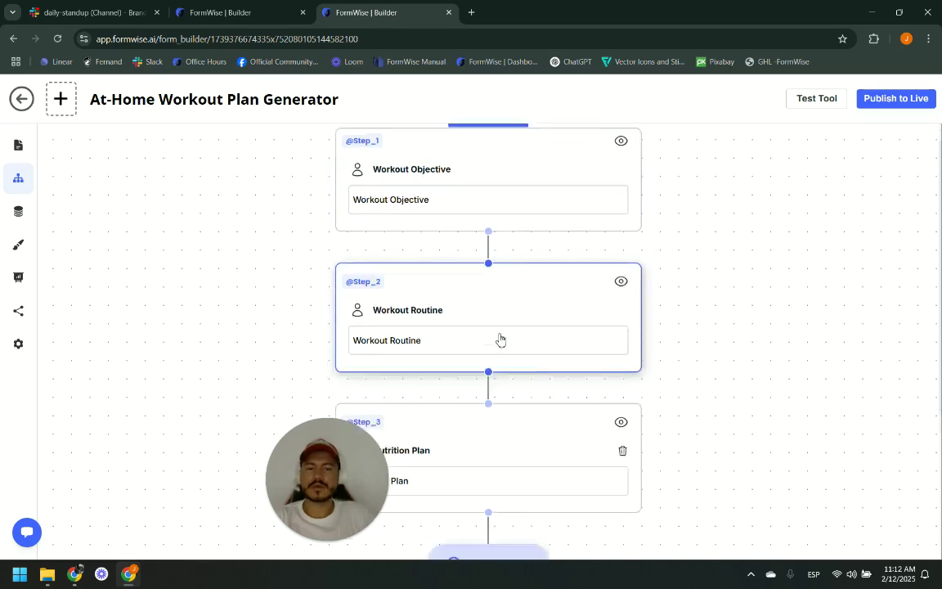
scroll(499, 339, down, 3)
scroll(502, 364, down, 3)
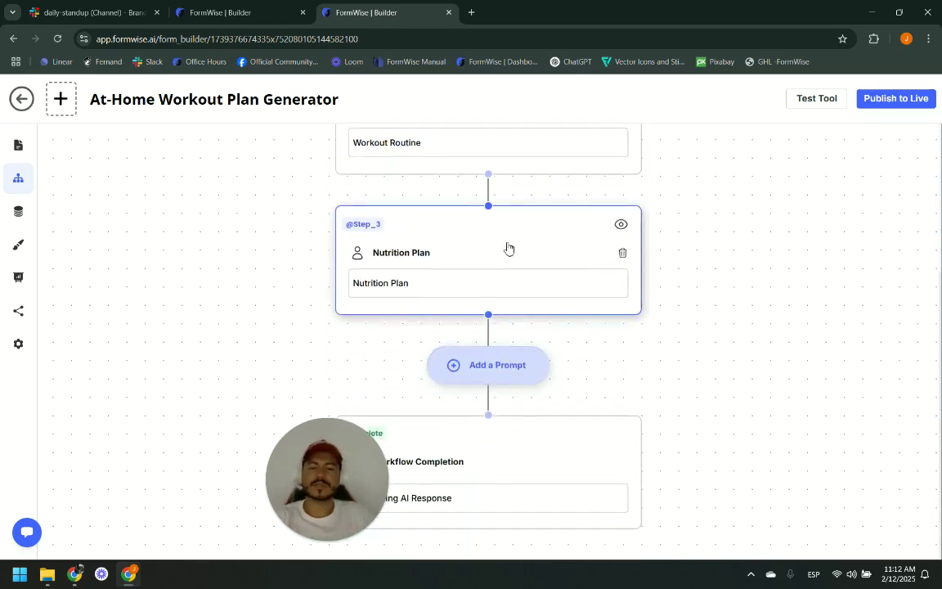
scroll(570, 274, up, 7)
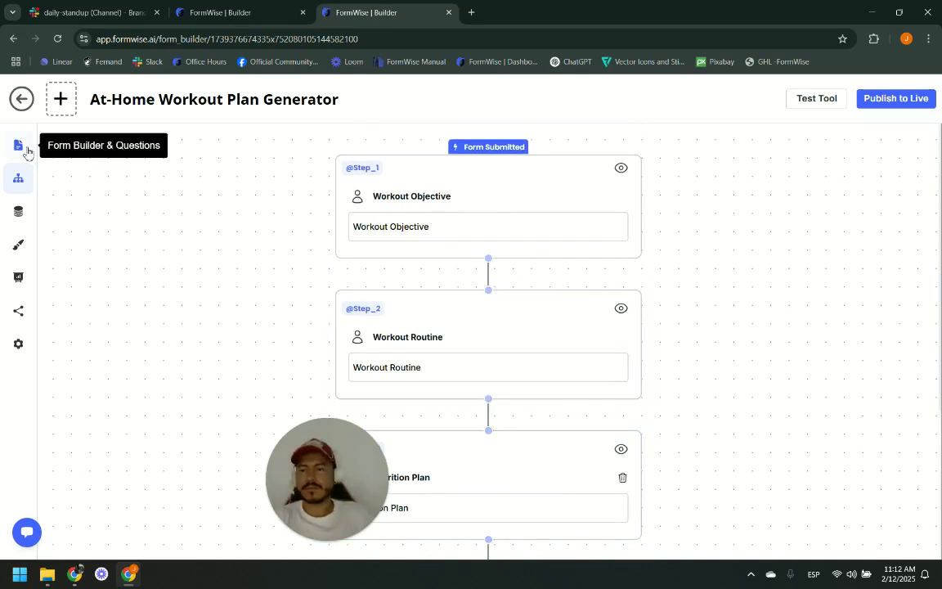
click(18, 144)
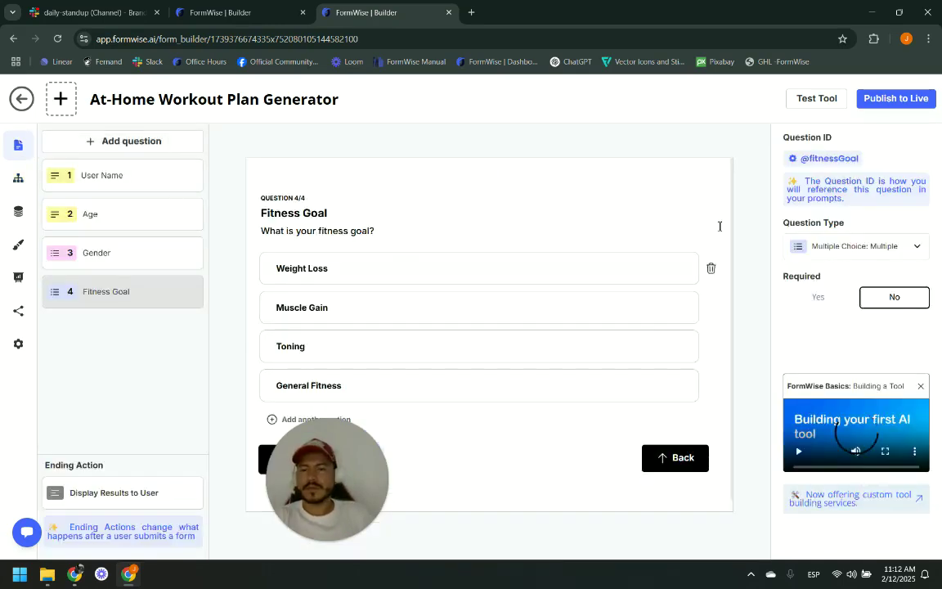
Publish the tool live and, in its preview, enter a user name and age 31.
click(889, 104)
click(820, 99)
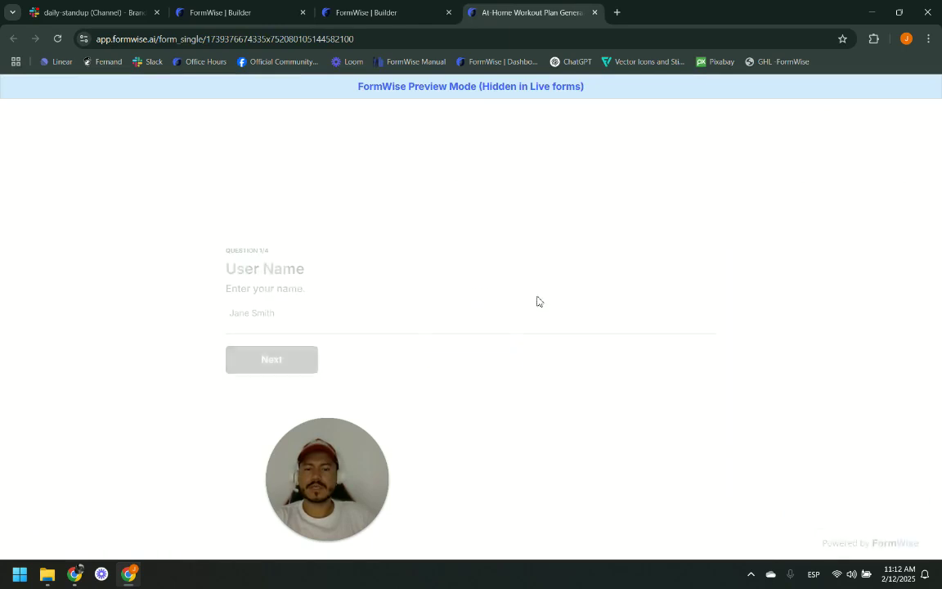
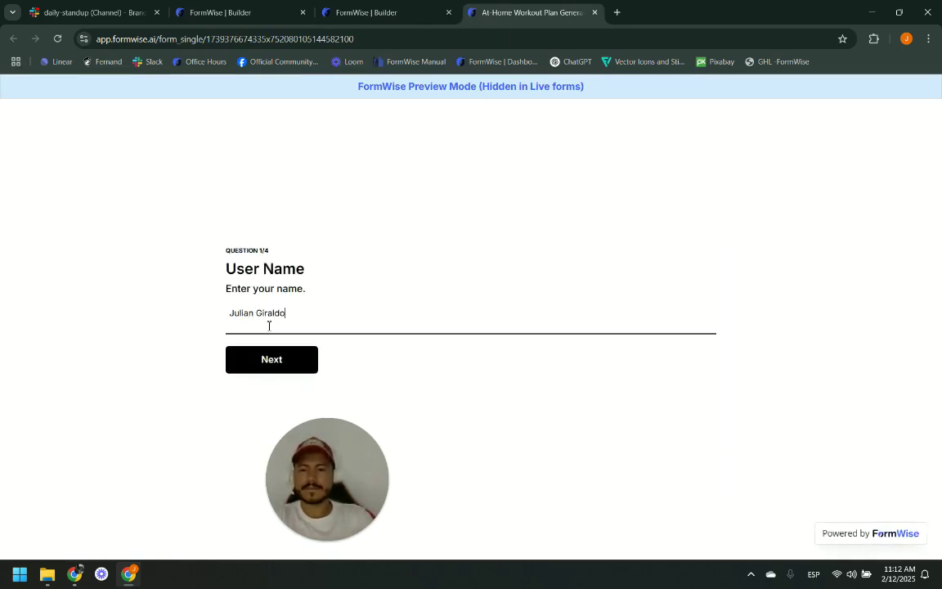
click(269, 360)
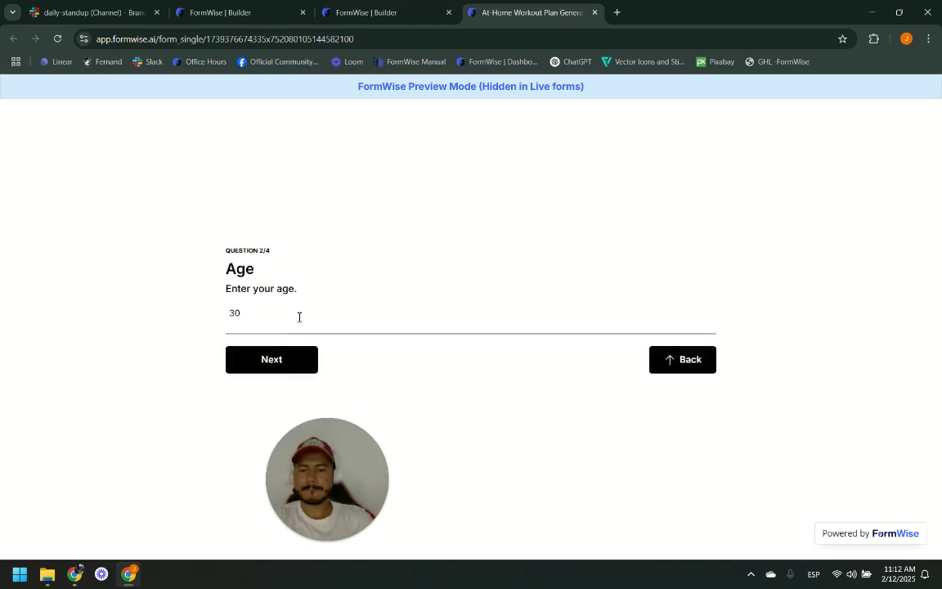
text(31)
click(268, 360)
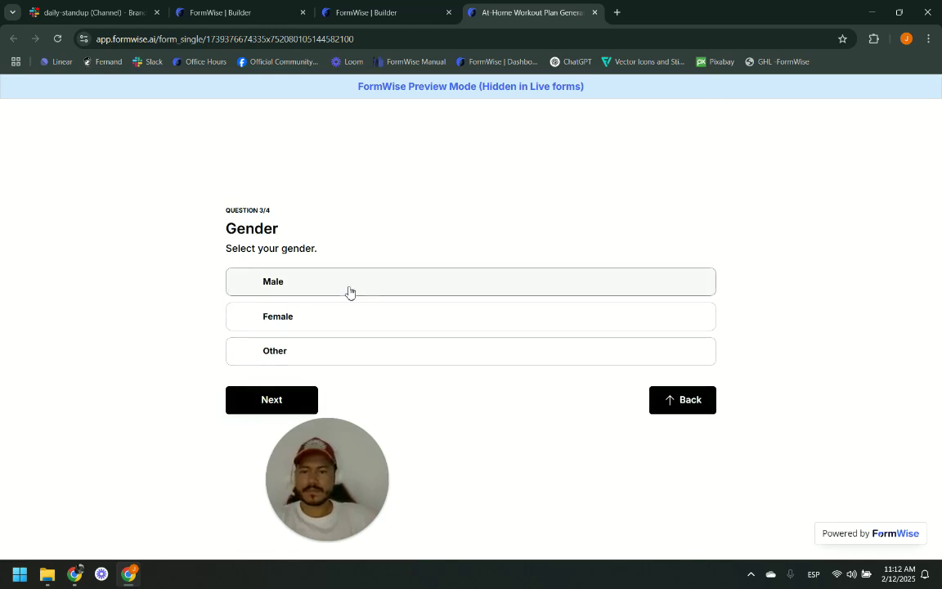
Choose Male as gender and select Weight Loss, Muscle Gain and Toning as fitness goals.
click(349, 292)
click(269, 400)
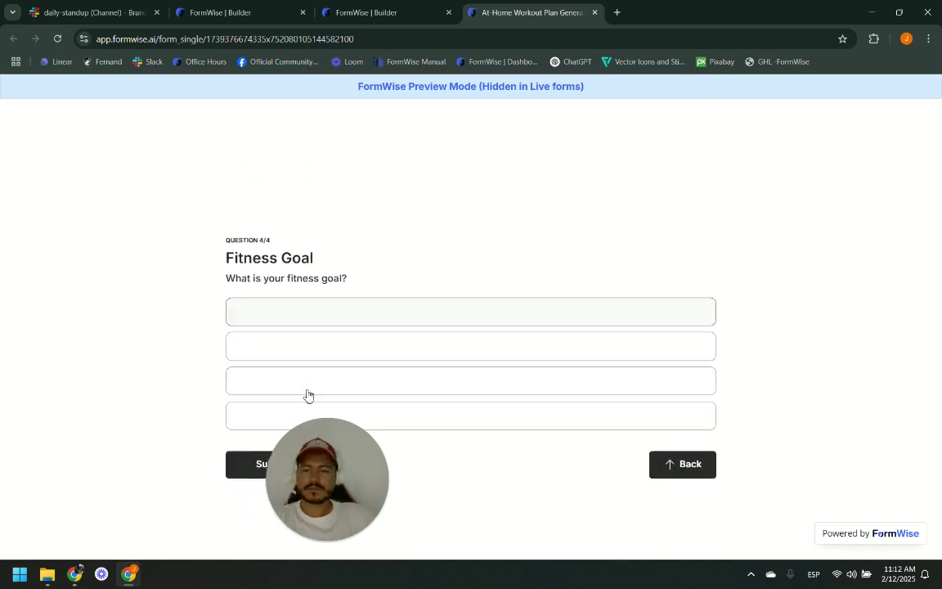
click(330, 300)
click(342, 276)
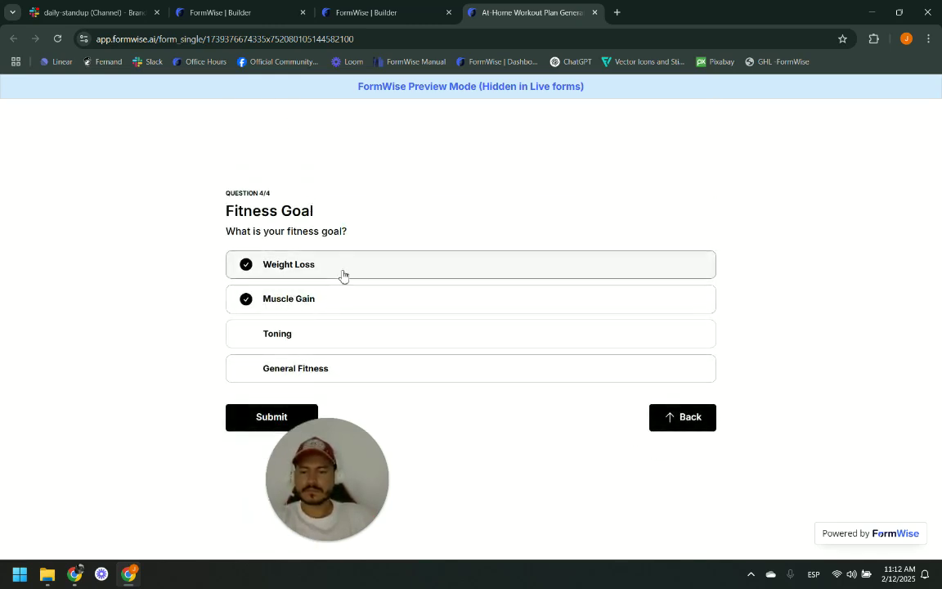
click(270, 335)
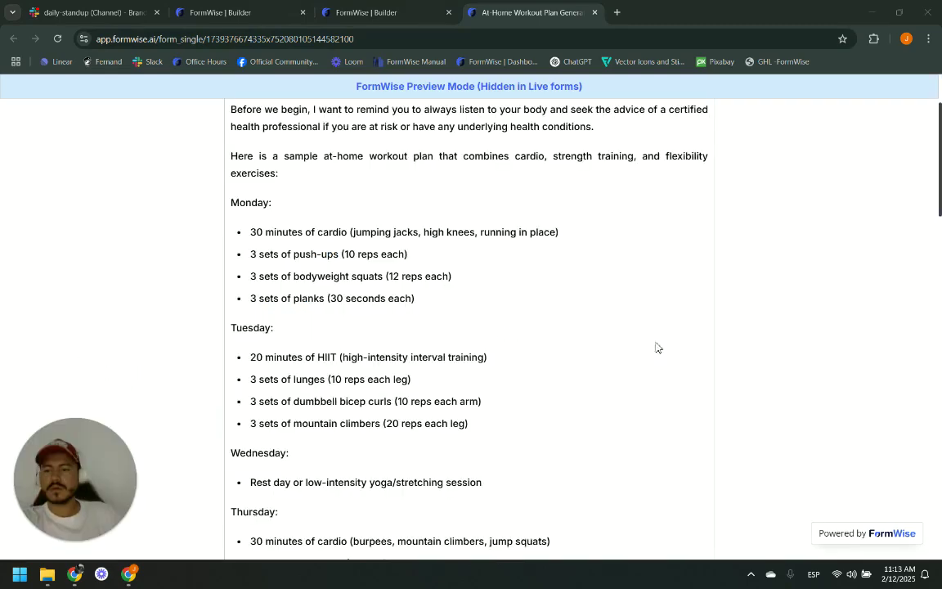
Review the generated plan's Workout Objective section against the builder's prompt flow.
scroll(655, 347, up, 3)
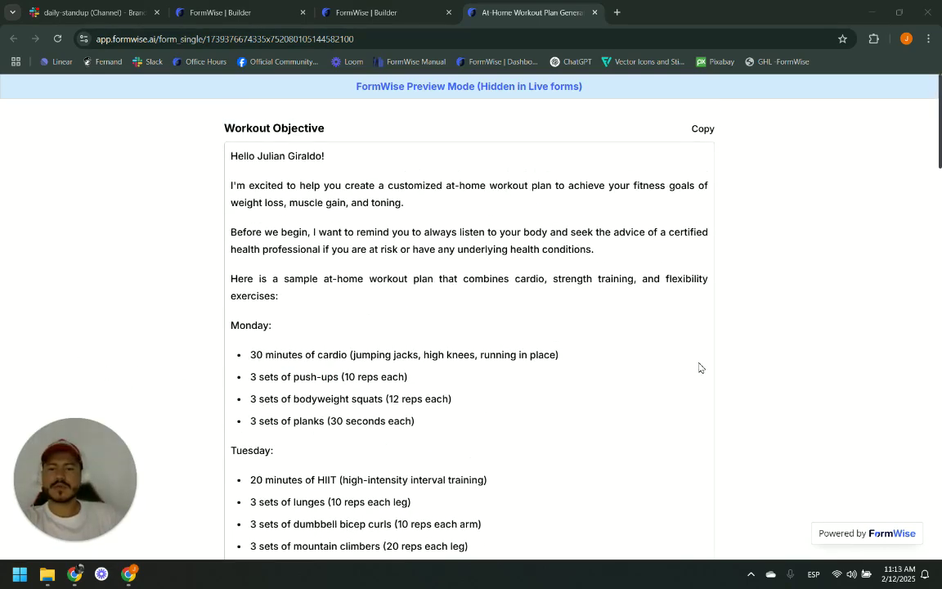
scroll(269, 215, down, 3)
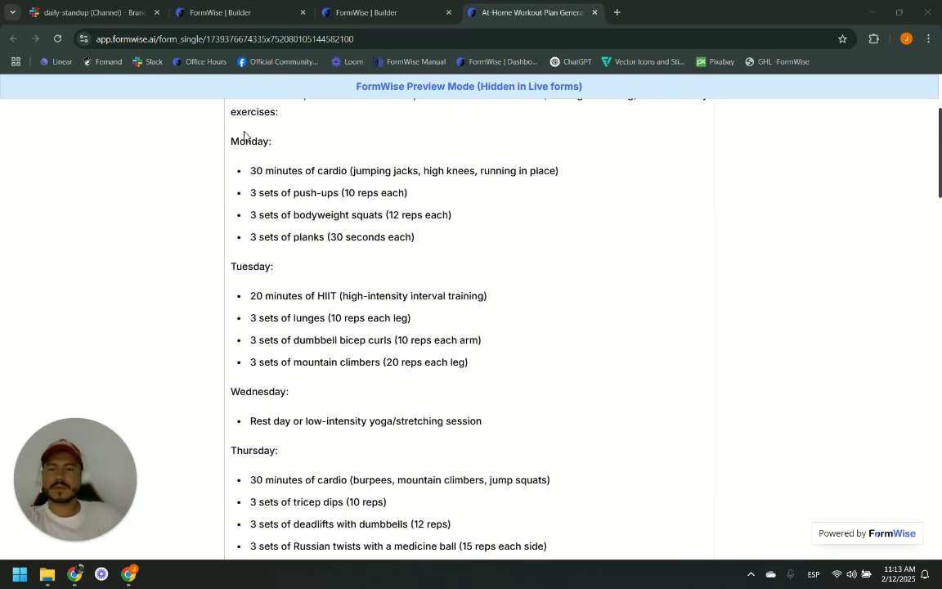
drag(233, 142, 326, 194)
click(310, 263)
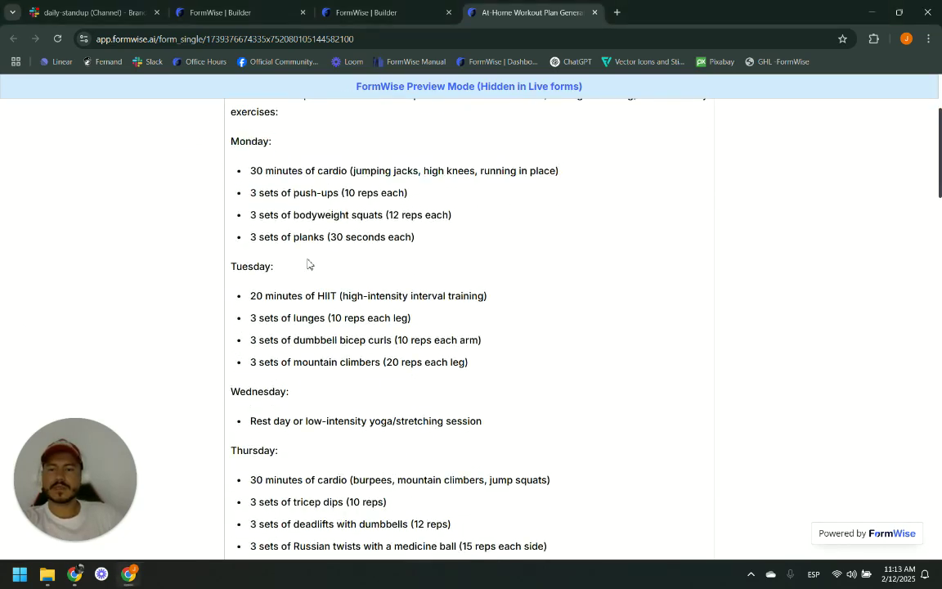
scroll(352, 262, down, 4)
scroll(403, 260, down, 9)
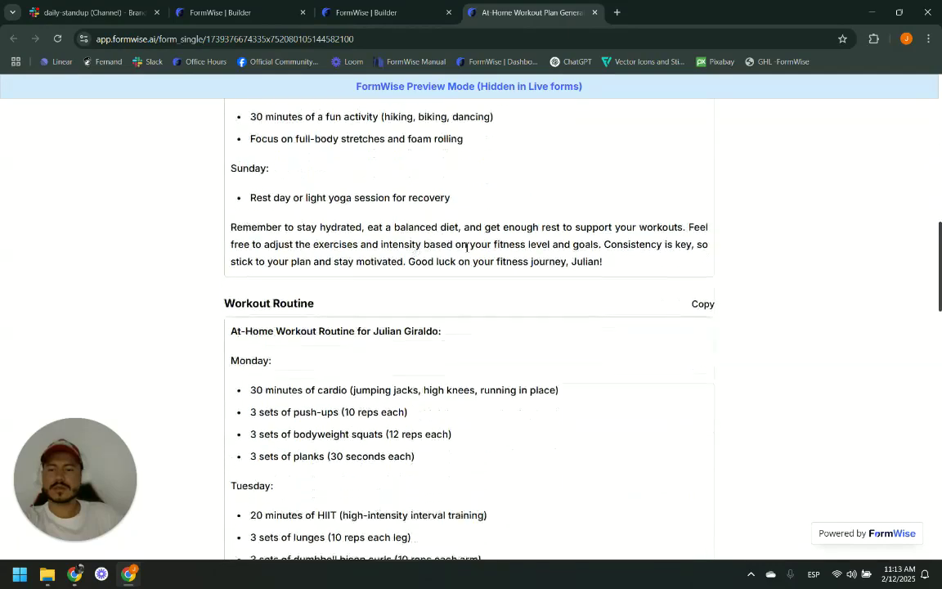
scroll(311, 101, up, 15)
drag(336, 133, 238, 128)
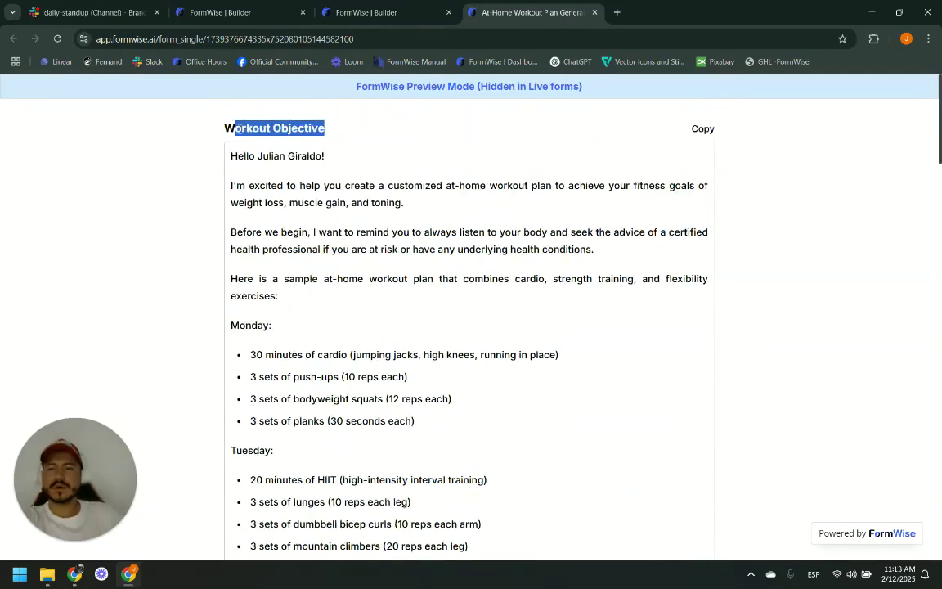
click(360, 12)
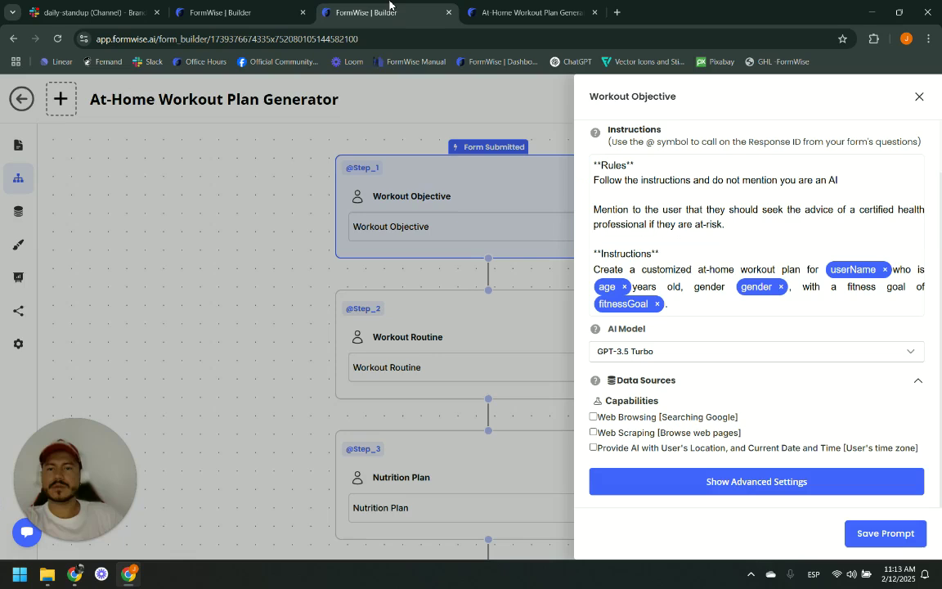
click(918, 96)
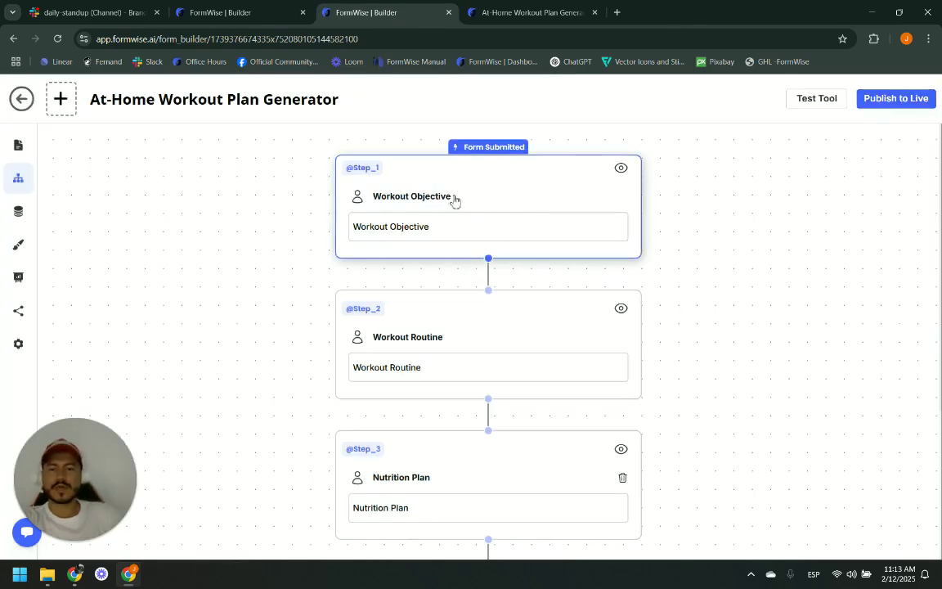
click(550, 5)
drag(344, 133, 197, 127)
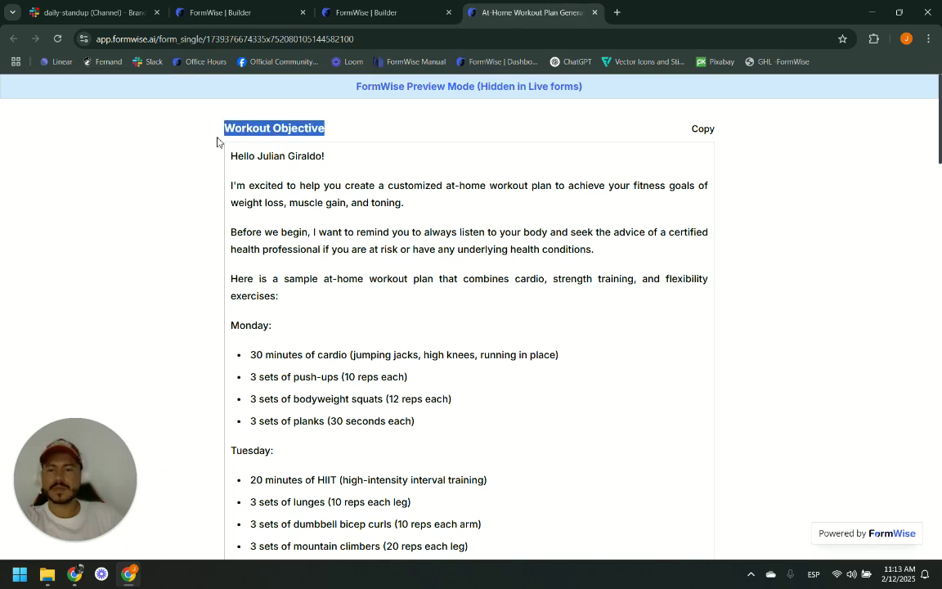
click(462, 304)
Compare the plan's Workout Routine and Nutrition Plan sections with the builder flow.
click(376, 13)
scroll(458, 270, down, 2)
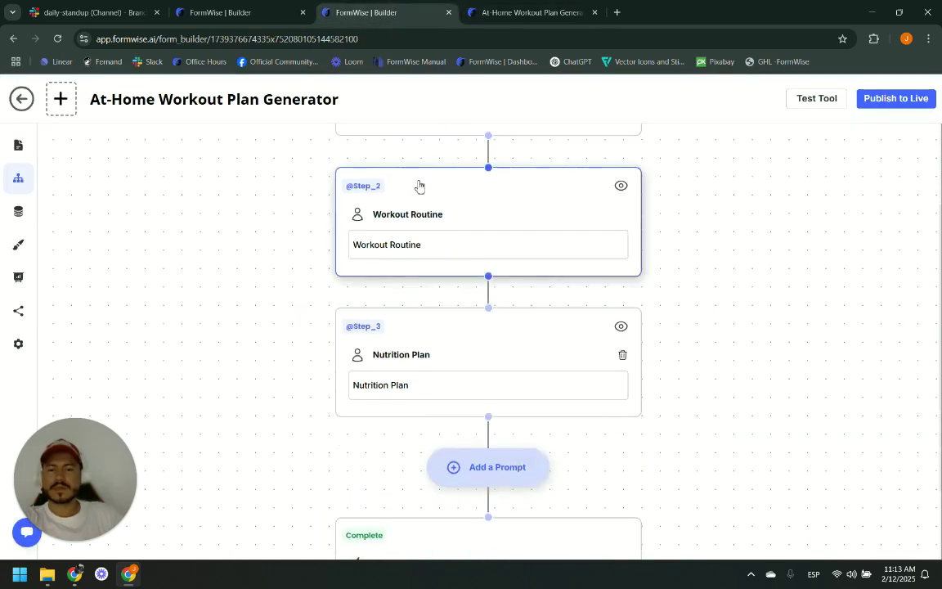
click(531, 13)
scroll(308, 323, down, 5)
scroll(308, 323, down, 7)
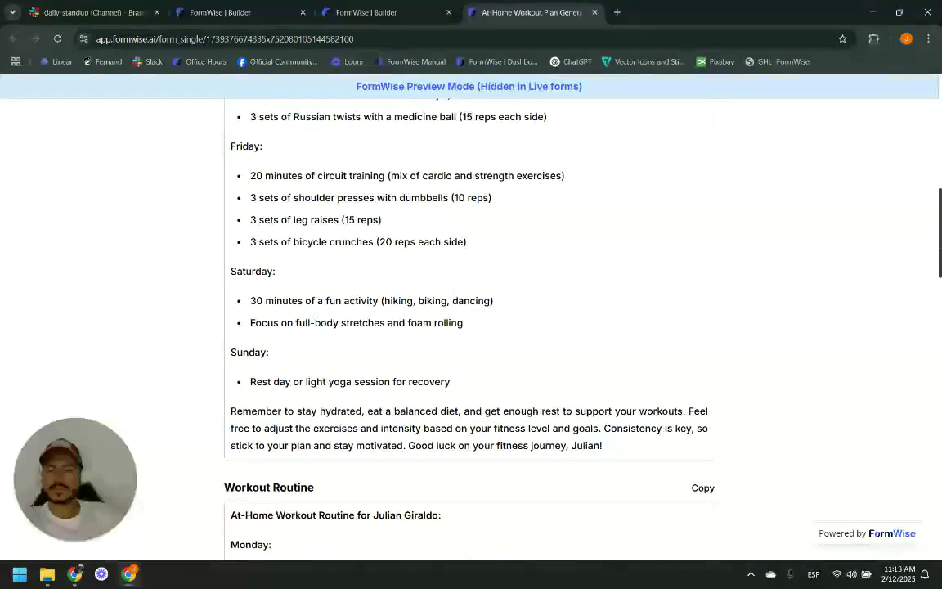
drag(320, 243, 215, 241)
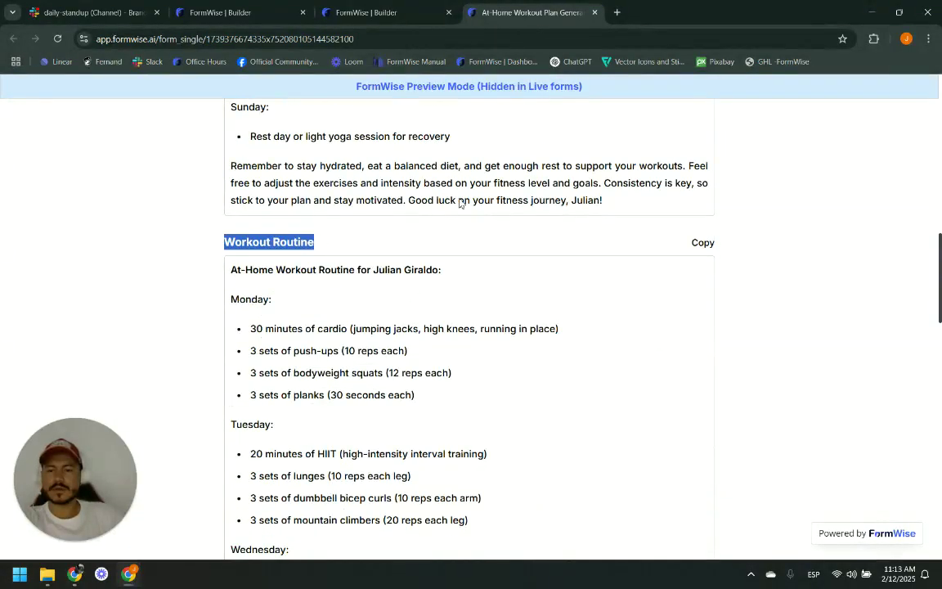
click(368, 12)
click(512, 61)
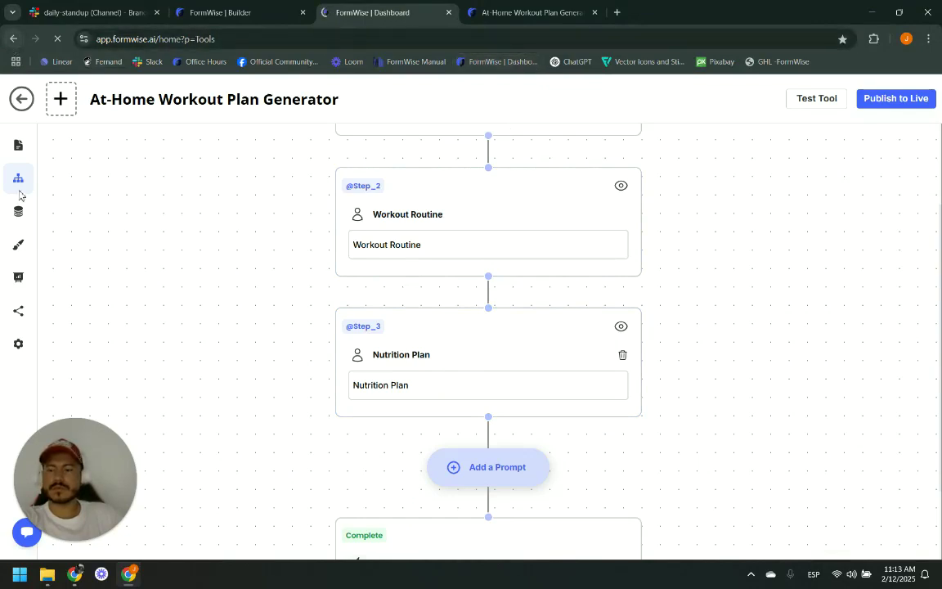
click(536, 10)
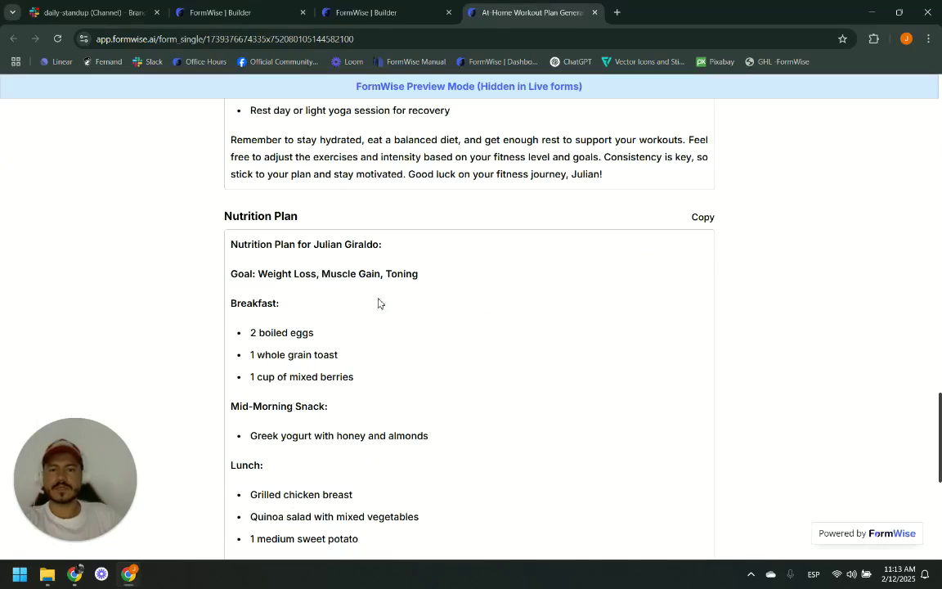
drag(301, 215, 232, 217)
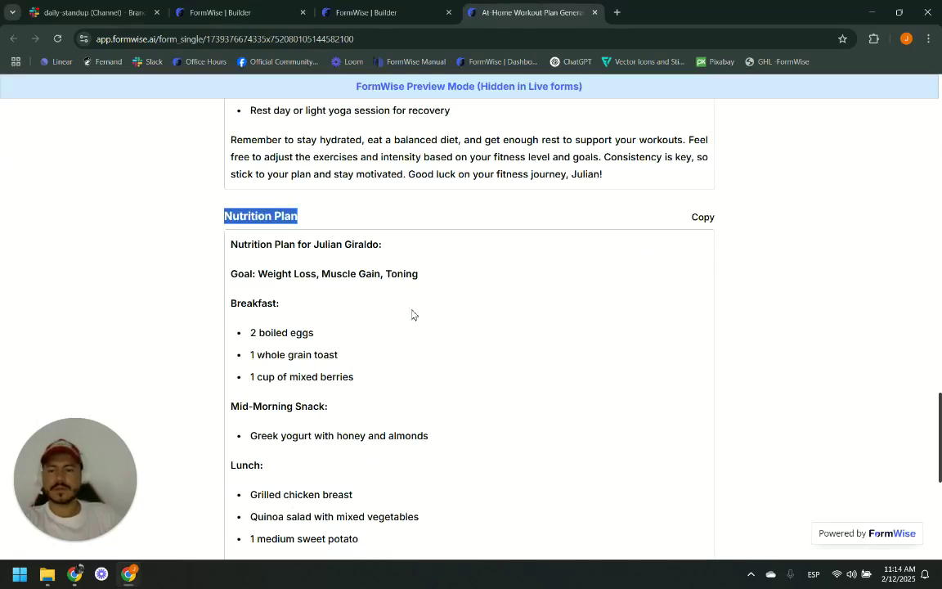
click(248, 215)
Open the Step_1 Workout Objective prompt settings to view its instructions and GPT-3.5 Turbo model.
scroll(457, 420, down, 5)
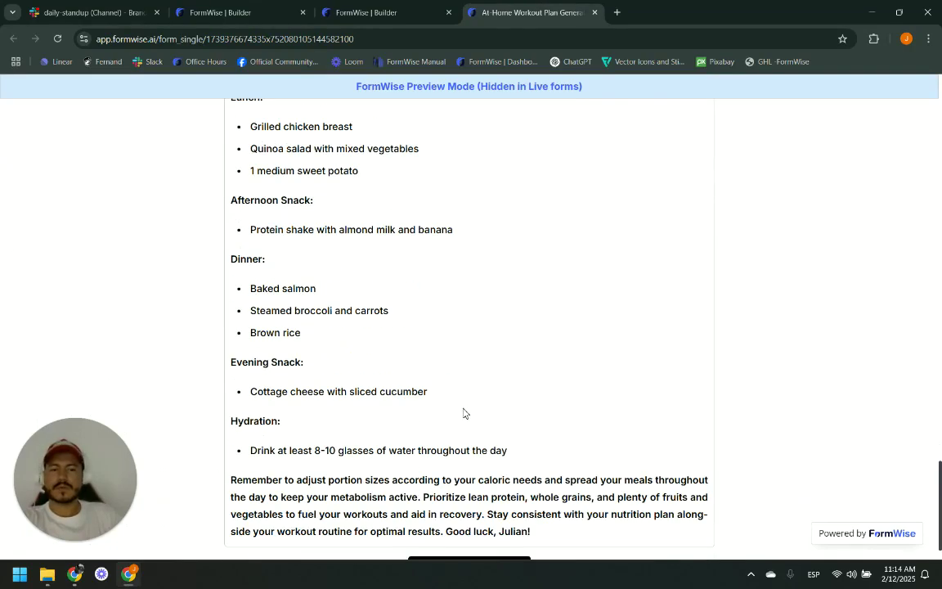
scroll(472, 431, down, 1)
scroll(472, 431, up, 5)
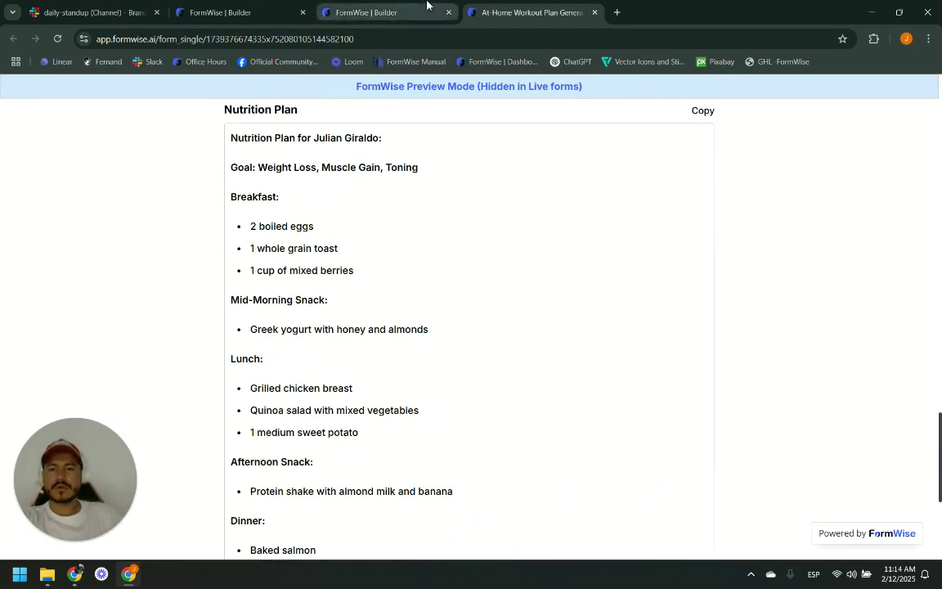
click(427, 10)
scroll(475, 341, up, 3)
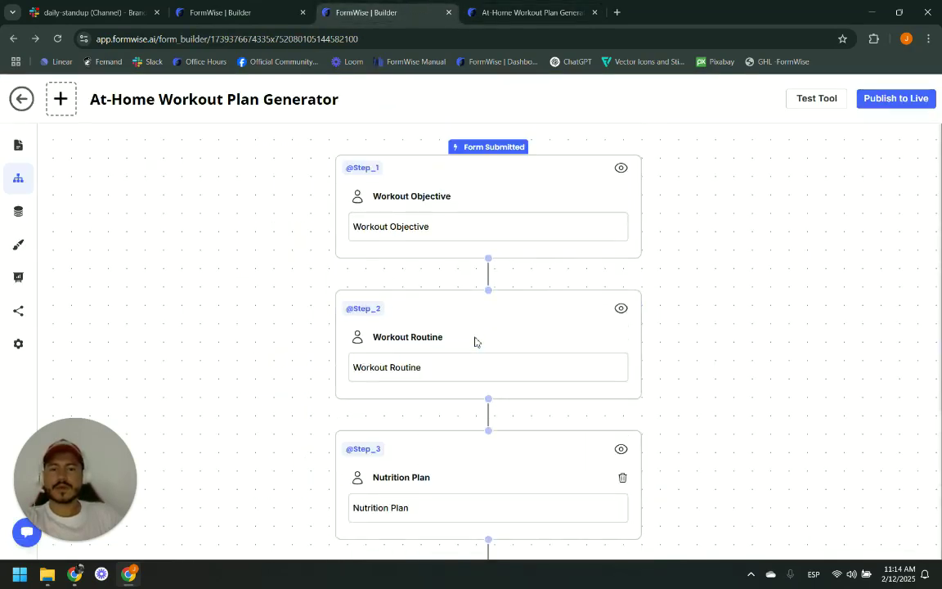
click(513, 195)
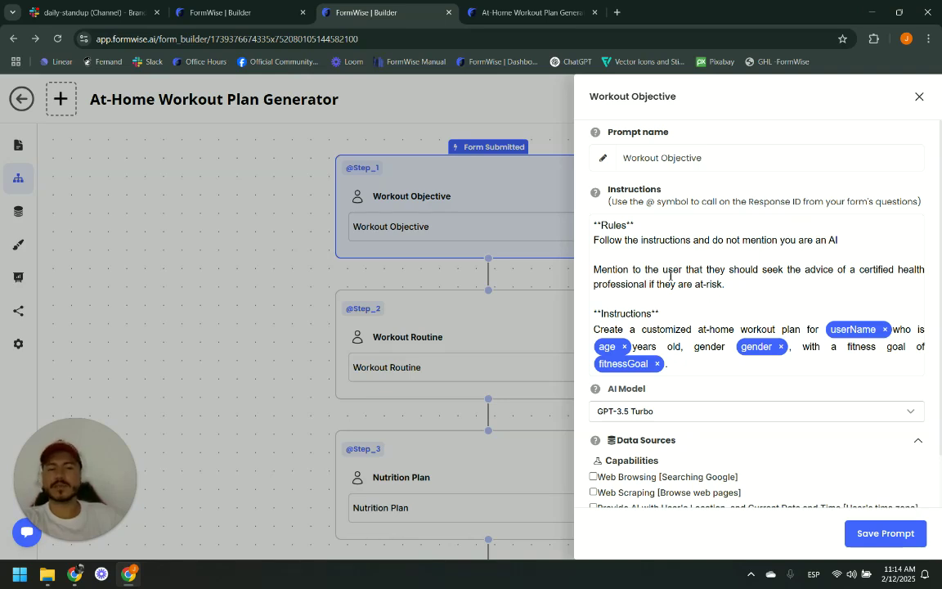
Switch the Workout Objective prompt's AI model to GPT-4o and enable Web Browsing.
click(694, 419)
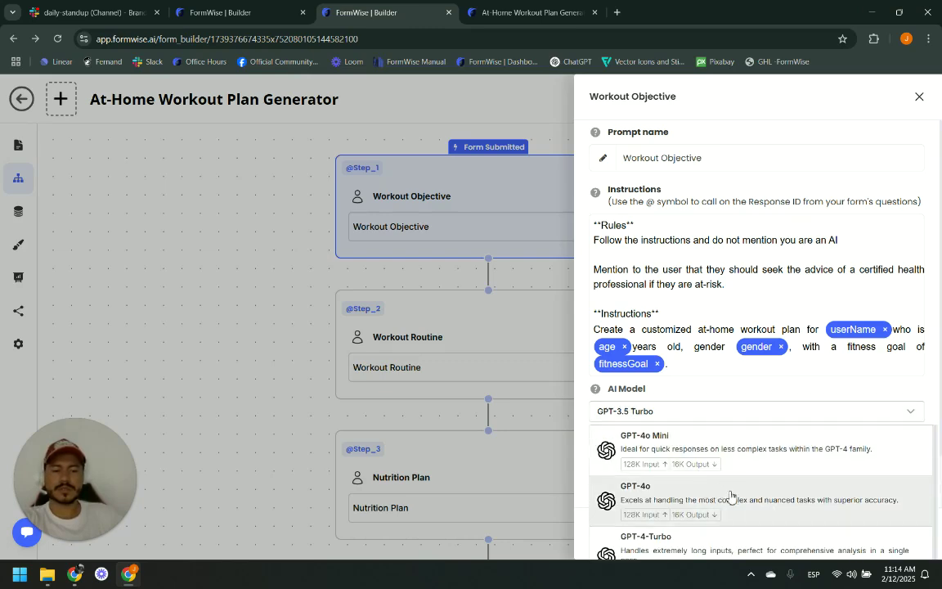
click(673, 497)
scroll(839, 419, down, 1)
click(630, 419)
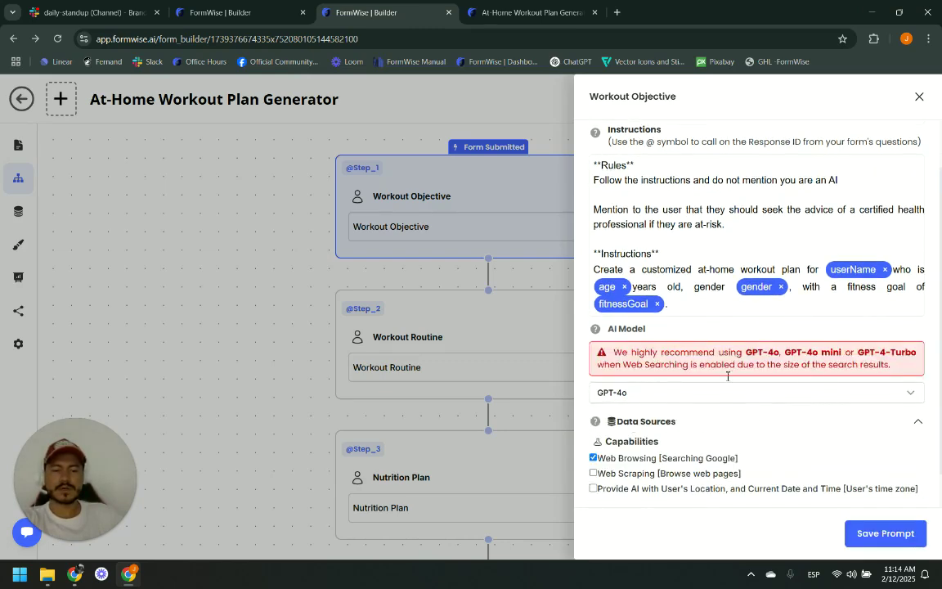
scroll(769, 488, up, 1)
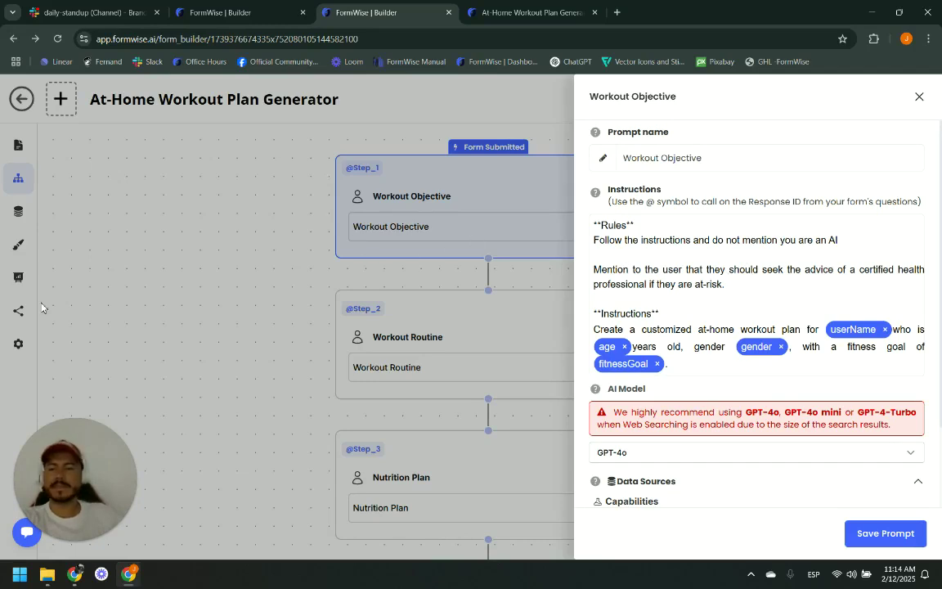
Add 'in a table format' after 'plan' in the instructions and save the prompt.
scroll(855, 285, down, 1)
click(808, 269)
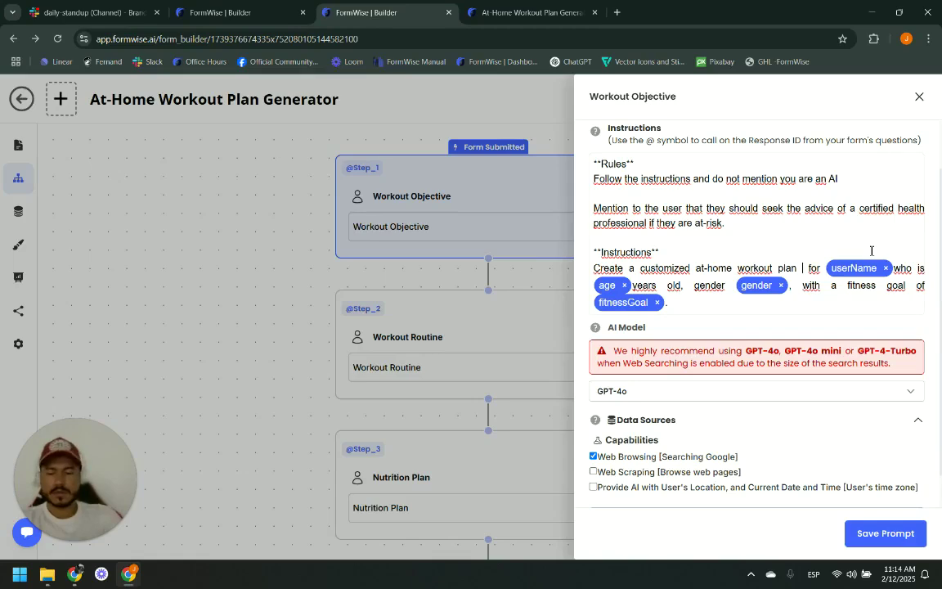
text(in a table format)
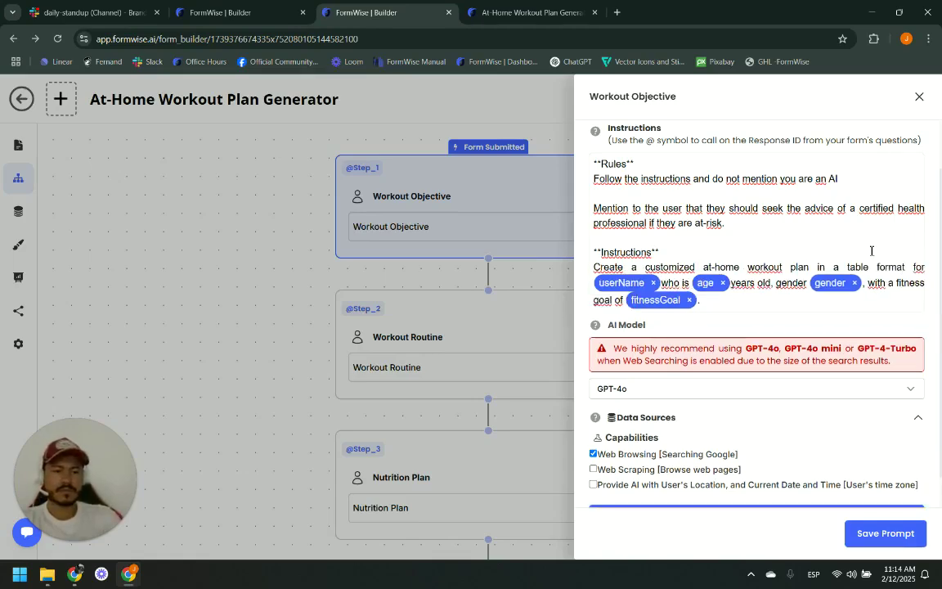
scroll(814, 254, down, 1)
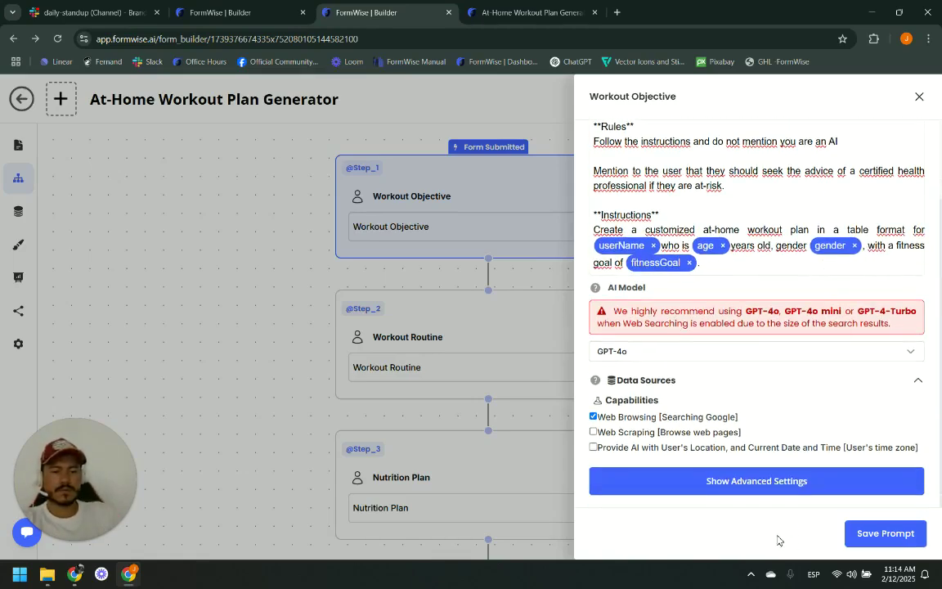
click(885, 534)
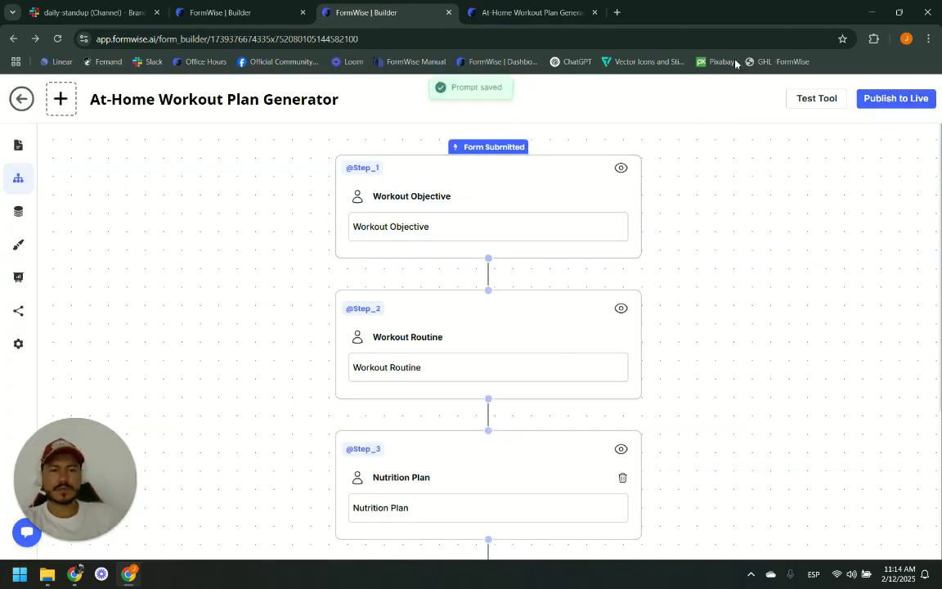
click(595, 12)
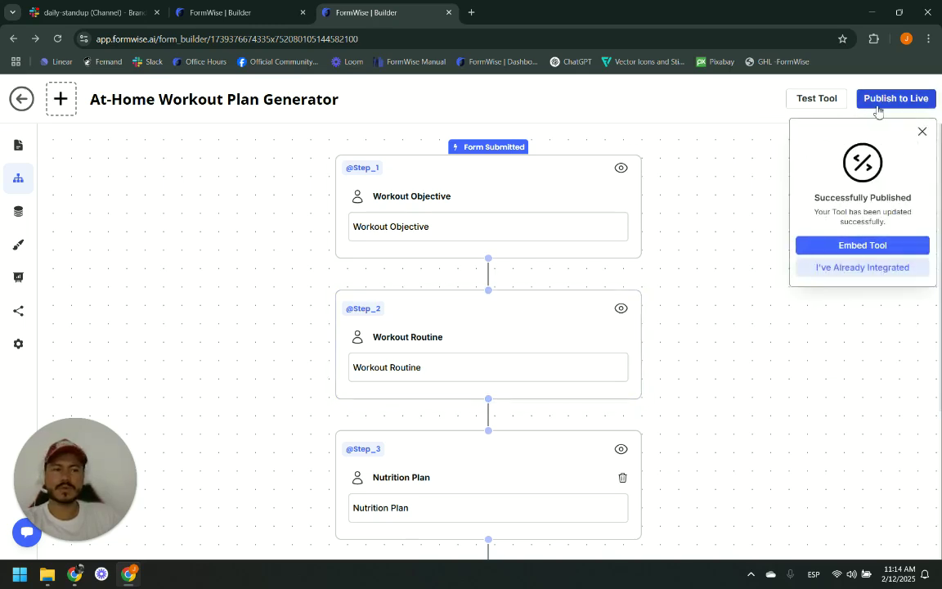
Run a fresh test of the republished tool to see the plan as a day-by-day table.
click(808, 106)
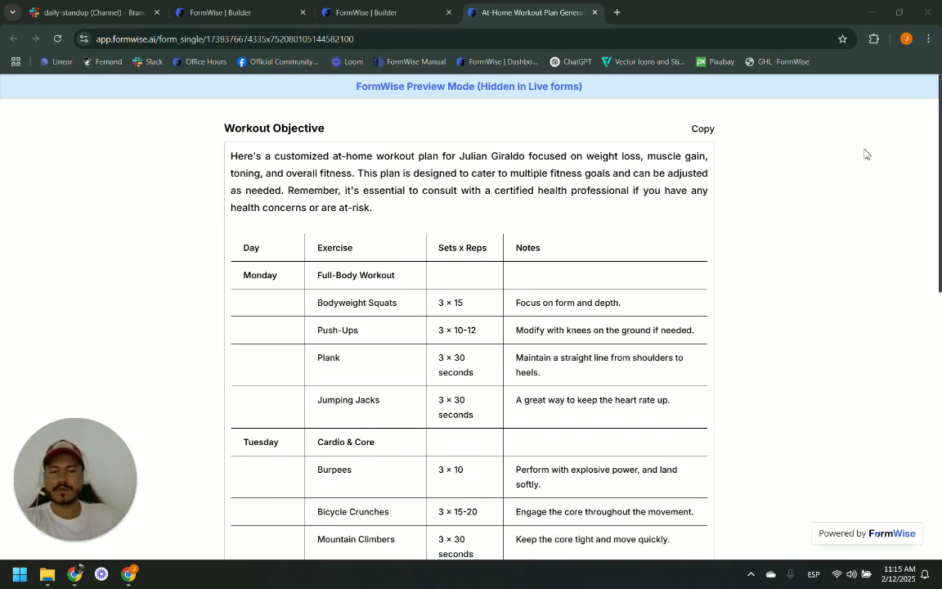
scroll(728, 325, down, 7)
scroll(732, 320, up, 6)
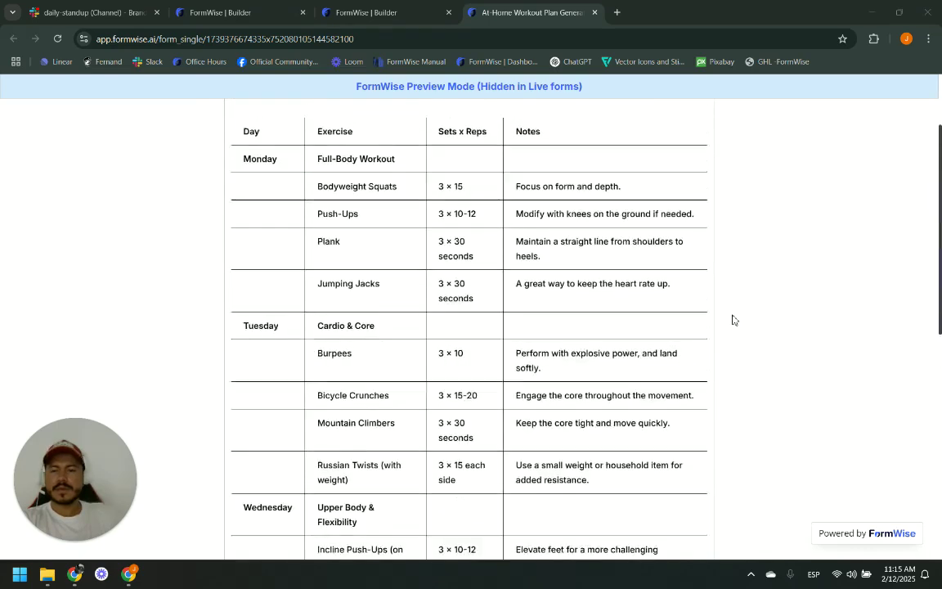
scroll(733, 320, up, 2)
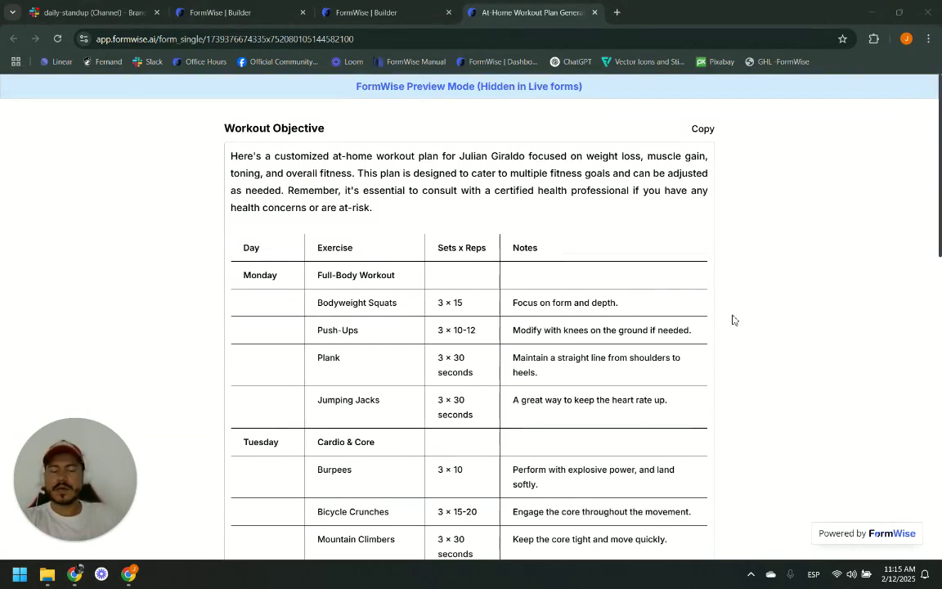
scroll(732, 320, down, 7)
scroll(733, 319, down, 6)
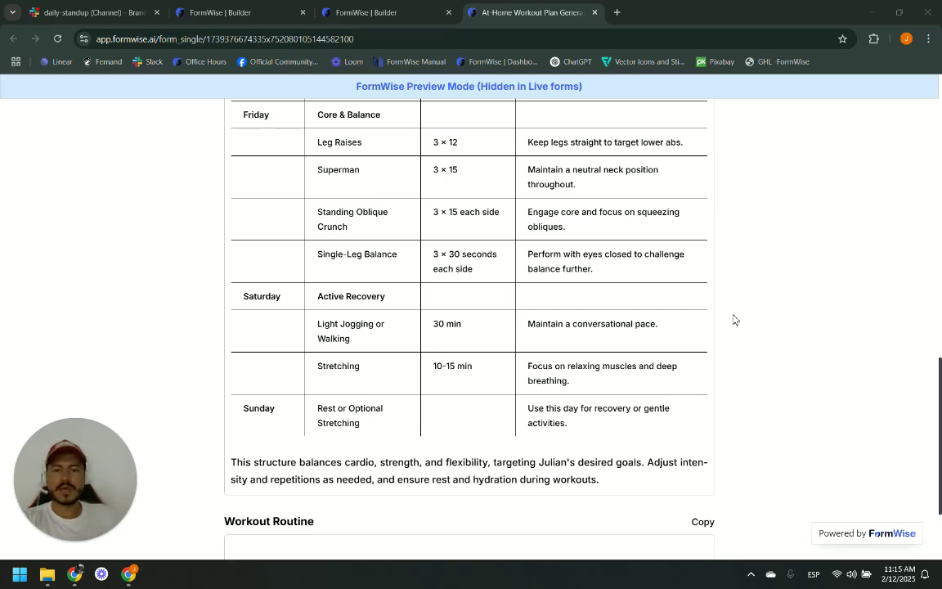
scroll(734, 327, up, 12)
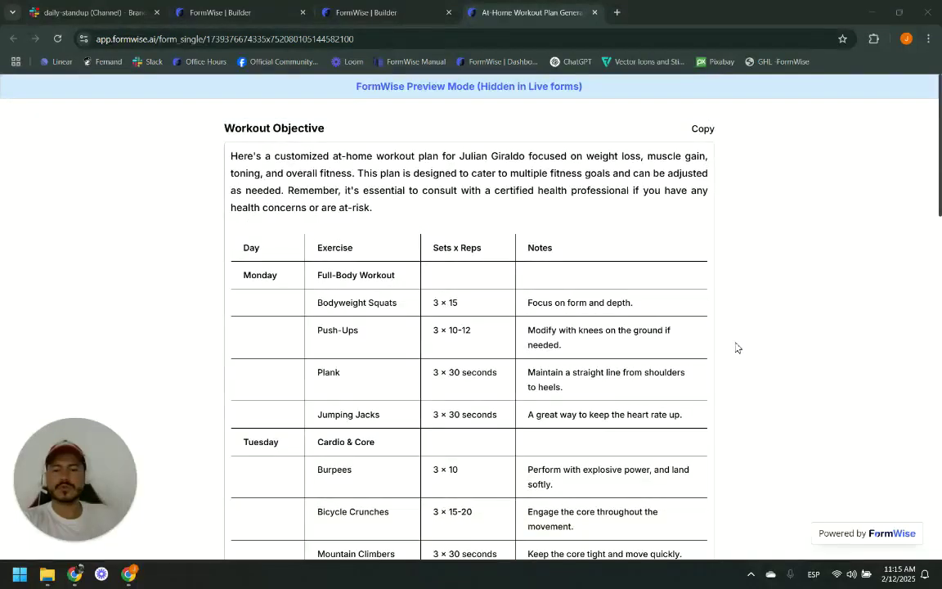